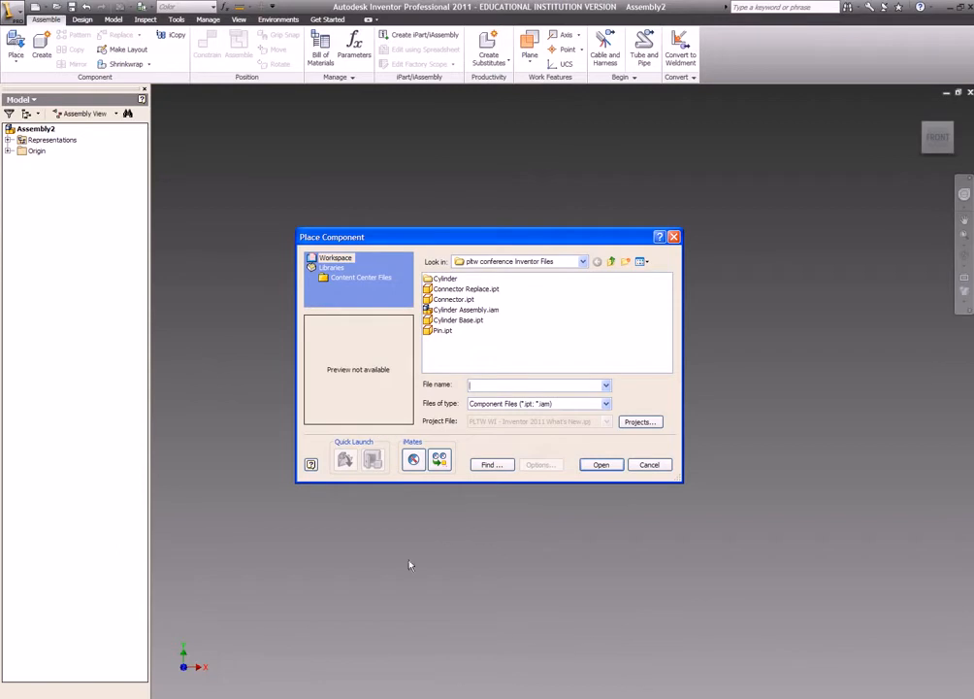
Browse to the parts folder inside My Documents > Inventor to choose a component to place
{"action": "left_click", "coordinate": [582, 262]}
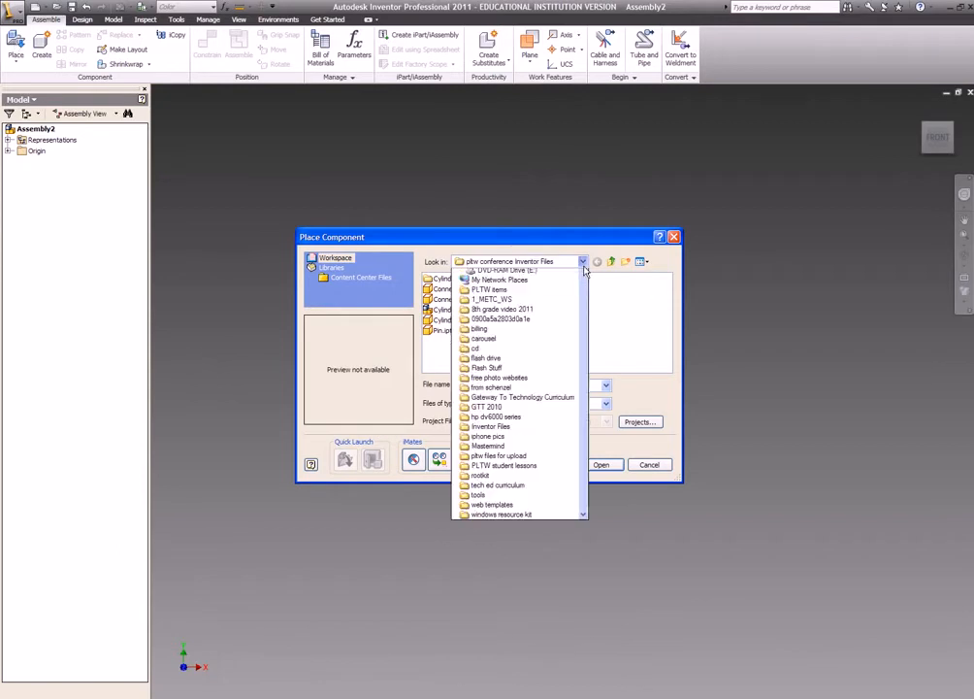
{"action": "scroll", "coordinate": [587, 318], "scroll_direction": "up", "scroll_amount": 1}
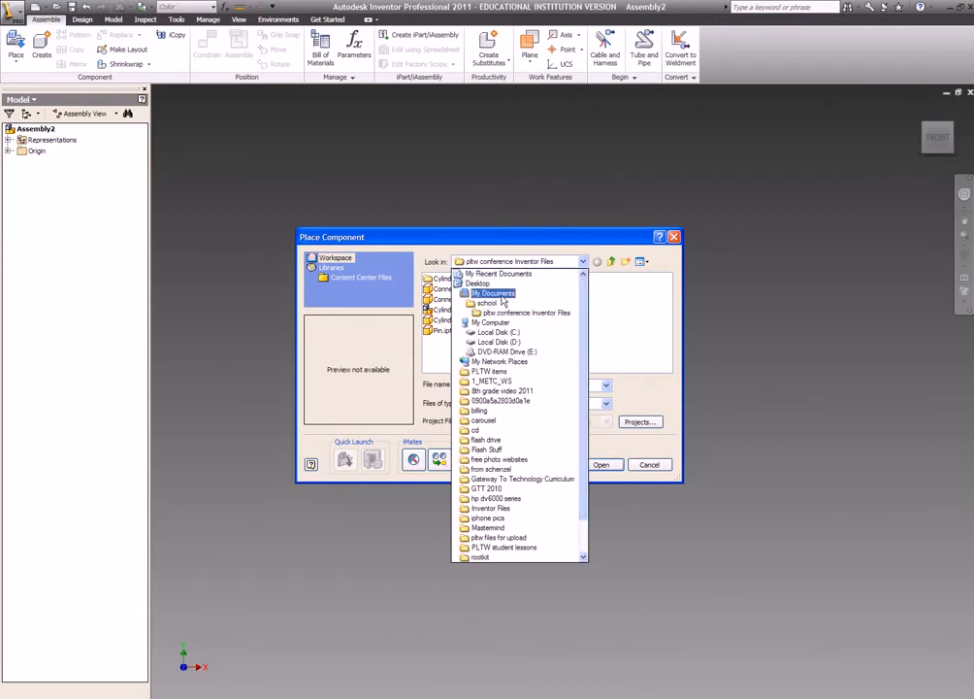
{"action": "left_click", "coordinate": [558, 293]}
{"action": "left_click", "coordinate": [666, 367]}
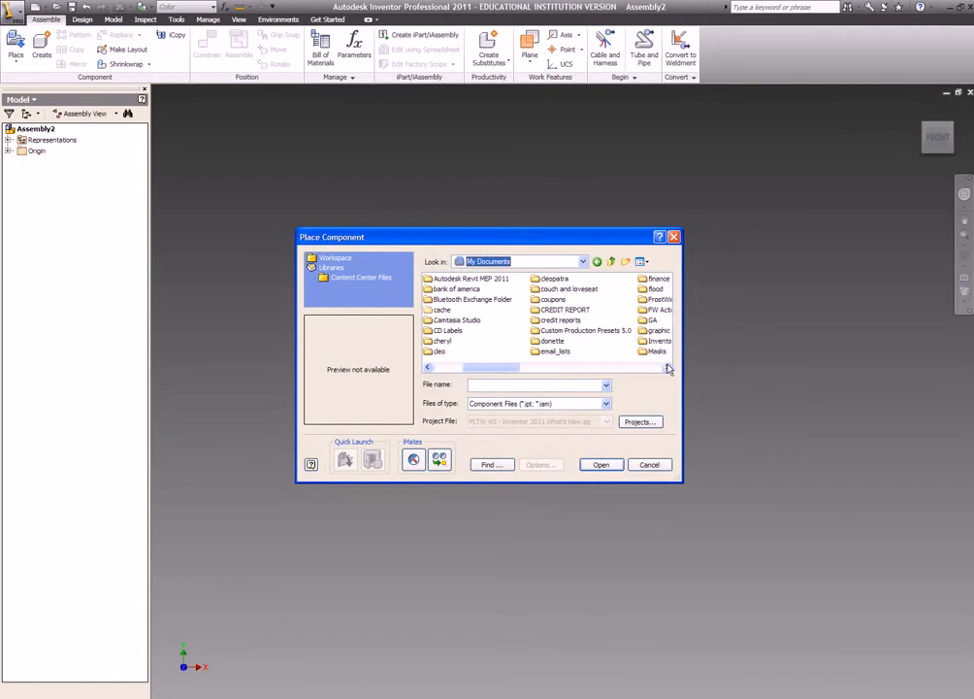
{"action": "left_click", "coordinate": [666, 367]}
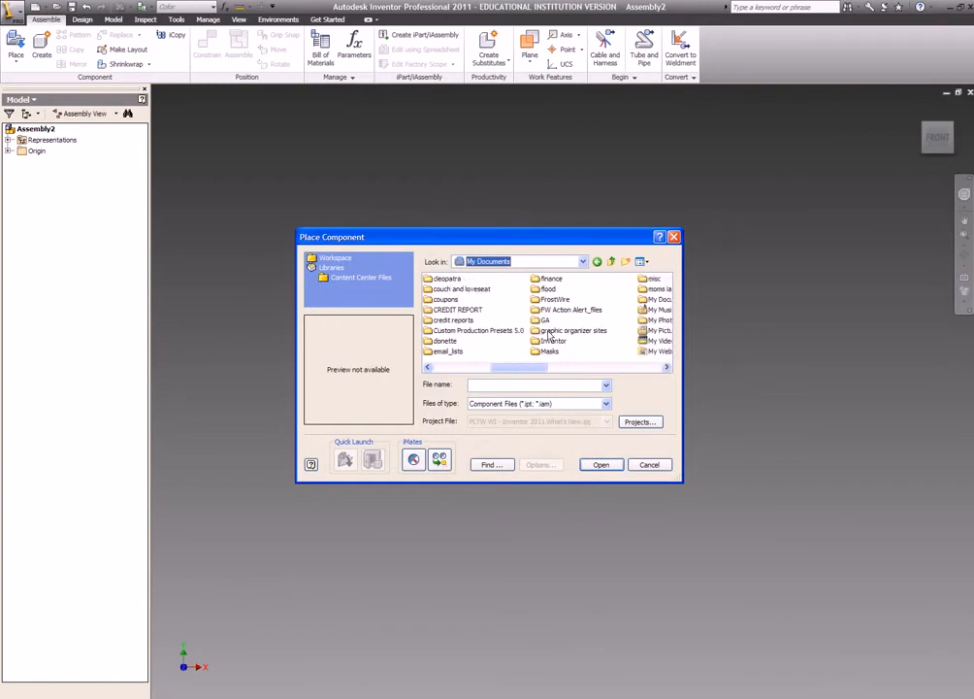
{"action": "double_click", "coordinate": [561, 343]}
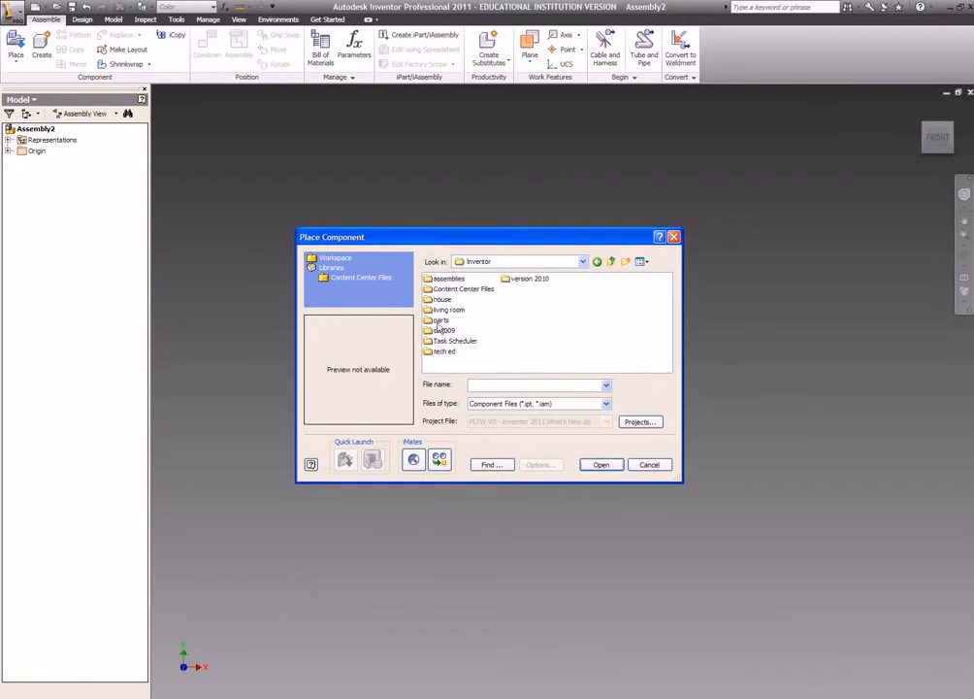
{"action": "double_click", "coordinate": [439, 322]}
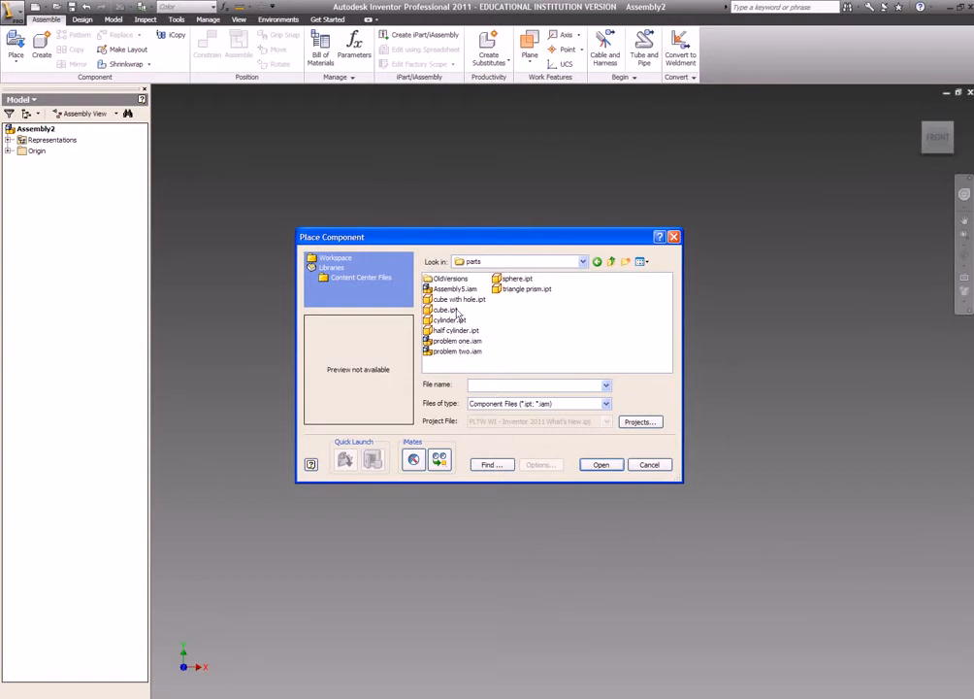
Place four spaced-apart instances of cube.ipt in the assembly, accepting the unsaved-file warning, and finish placing
{"action": "left_click", "coordinate": [446, 311]}
{"action": "double_click", "coordinate": [446, 311]}
{"action": "left_click", "coordinate": [465, 377]}
{"action": "scroll", "coordinate": [475, 424], "scroll_direction": "up", "scroll_amount": 5}
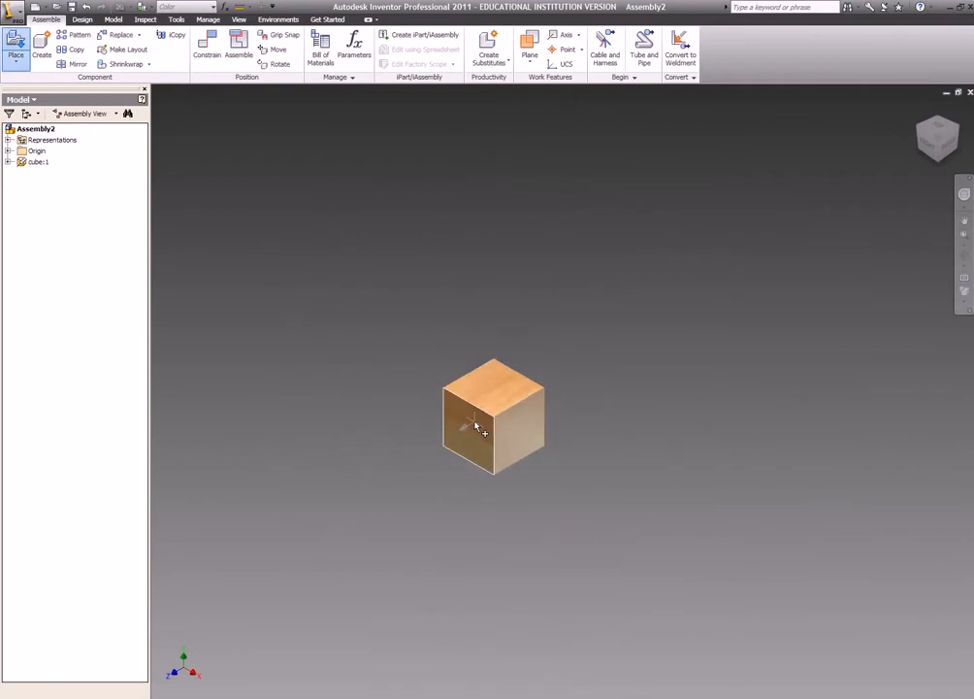
{"action": "scroll", "coordinate": [473, 427], "scroll_direction": "down", "scroll_amount": 3}
{"action": "left_click", "coordinate": [365, 289]}
{"action": "left_click", "coordinate": [563, 269]}
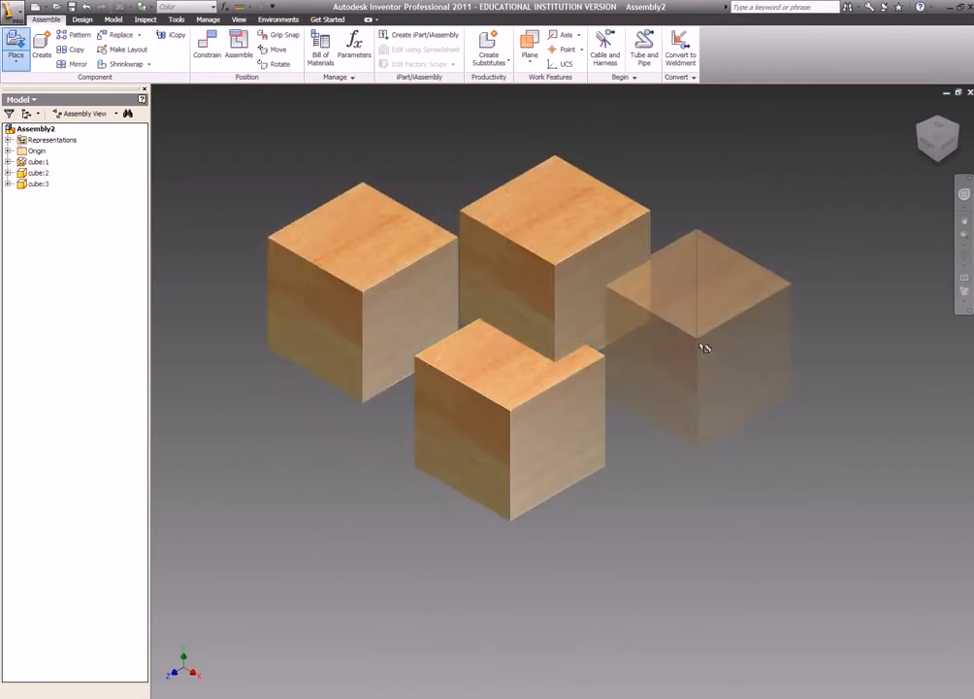
{"action": "left_click", "coordinate": [718, 387]}
{"action": "right_click", "coordinate": [663, 580]}
{"action": "left_click", "coordinate": [692, 583]}
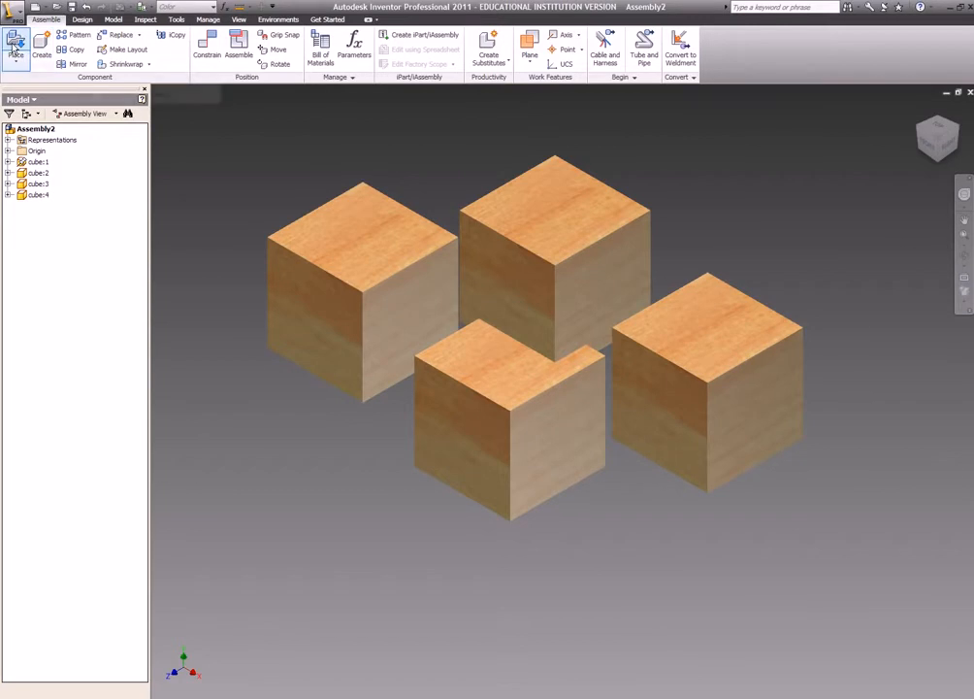
Start placing another component and browse to the parts folder in My Documents > Inventor
{"action": "left_click", "coordinate": [15, 48]}
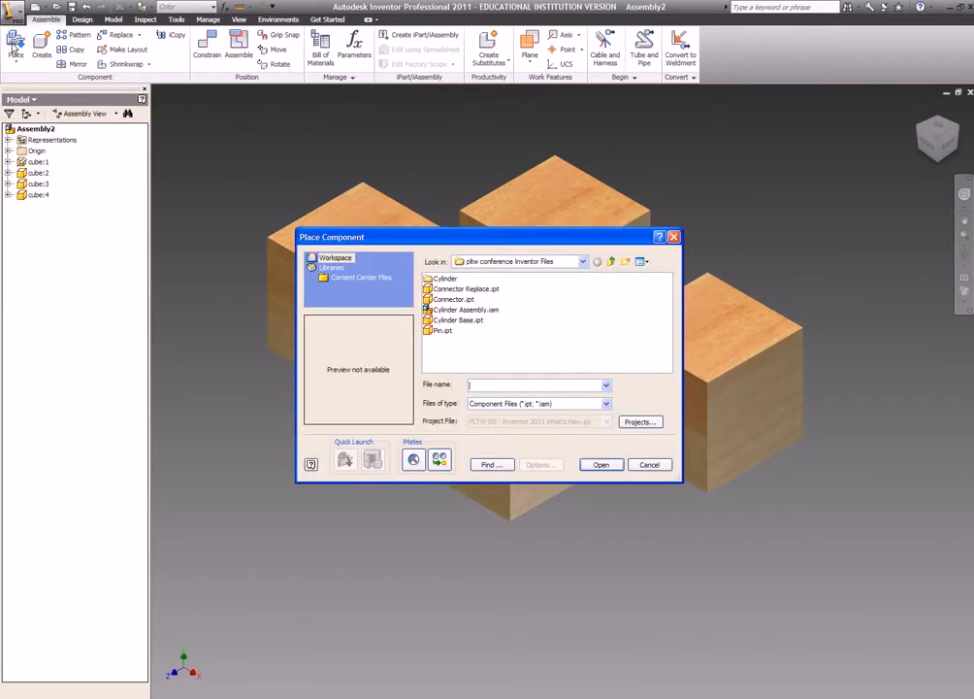
{"action": "left_click", "coordinate": [584, 262]}
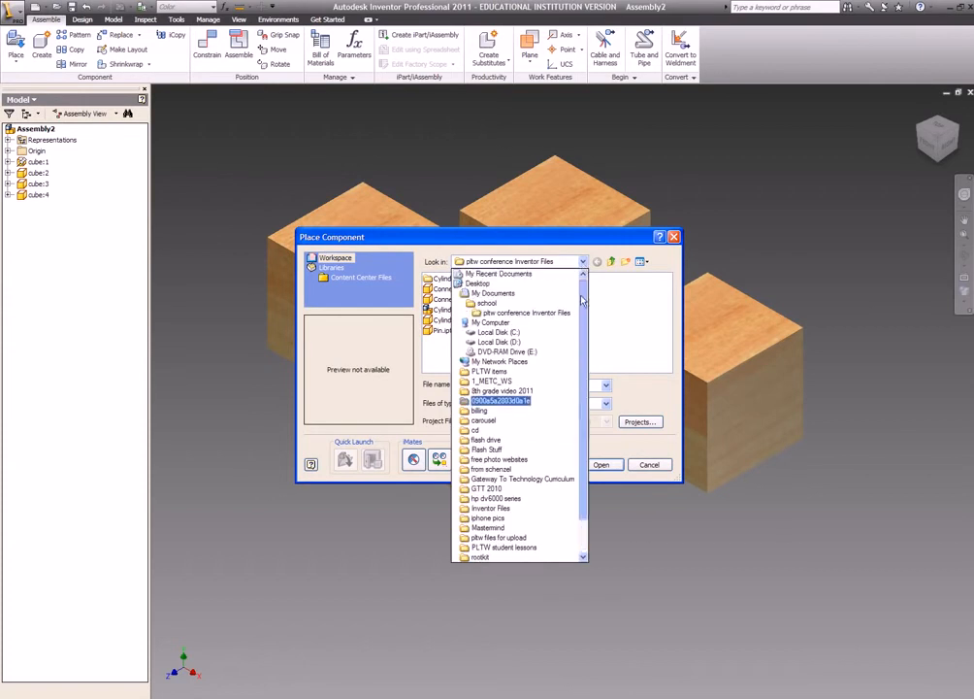
{"action": "left_click", "coordinate": [494, 292]}
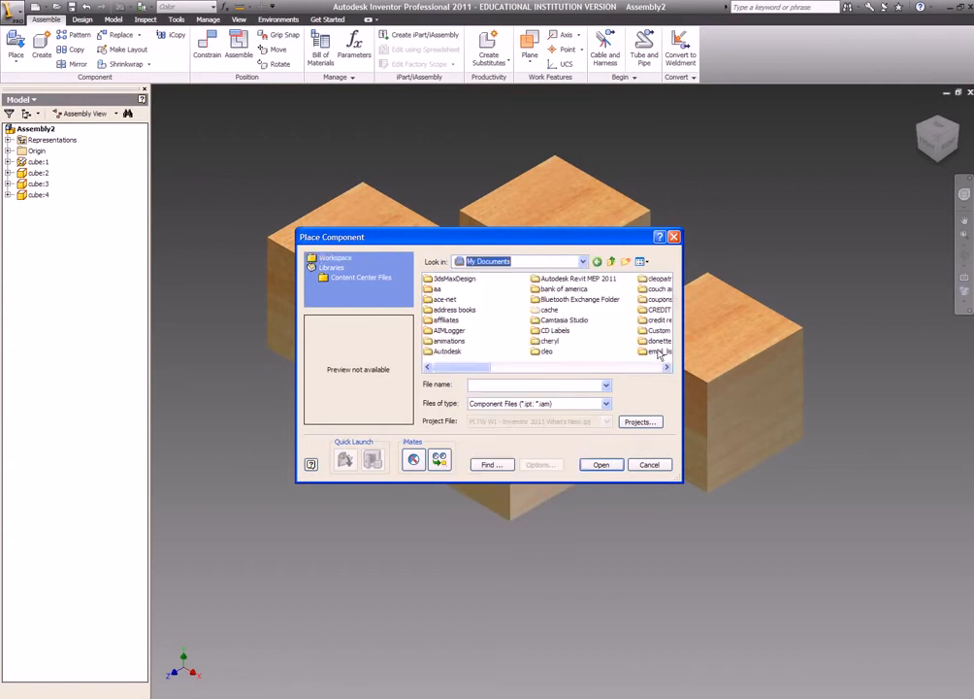
{"action": "left_click", "coordinate": [667, 367]}
{"action": "left_click", "coordinate": [667, 366]}
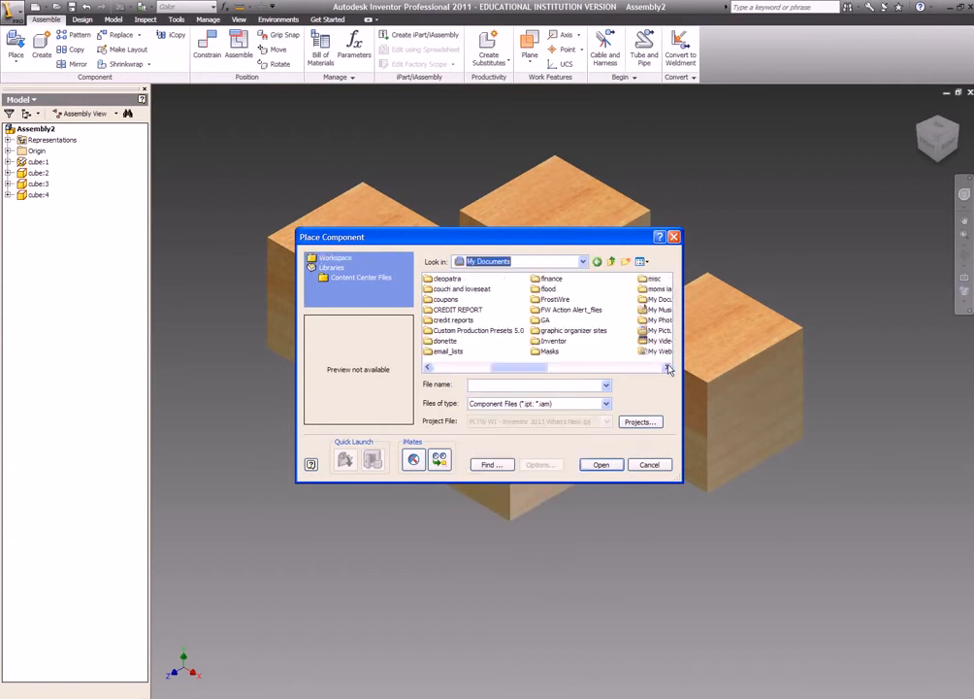
{"action": "double_click", "coordinate": [561, 343]}
{"action": "double_click", "coordinate": [441, 320]}
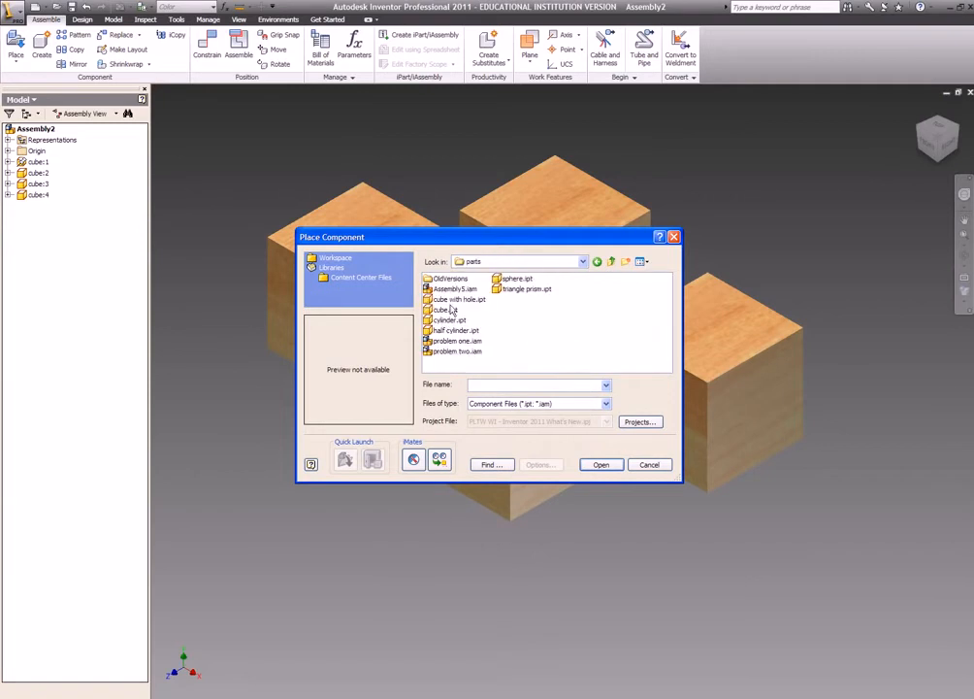
Place one instance of cube with hole.ipt in front of the leftmost cube and finish placing
{"action": "double_click", "coordinate": [457, 299]}
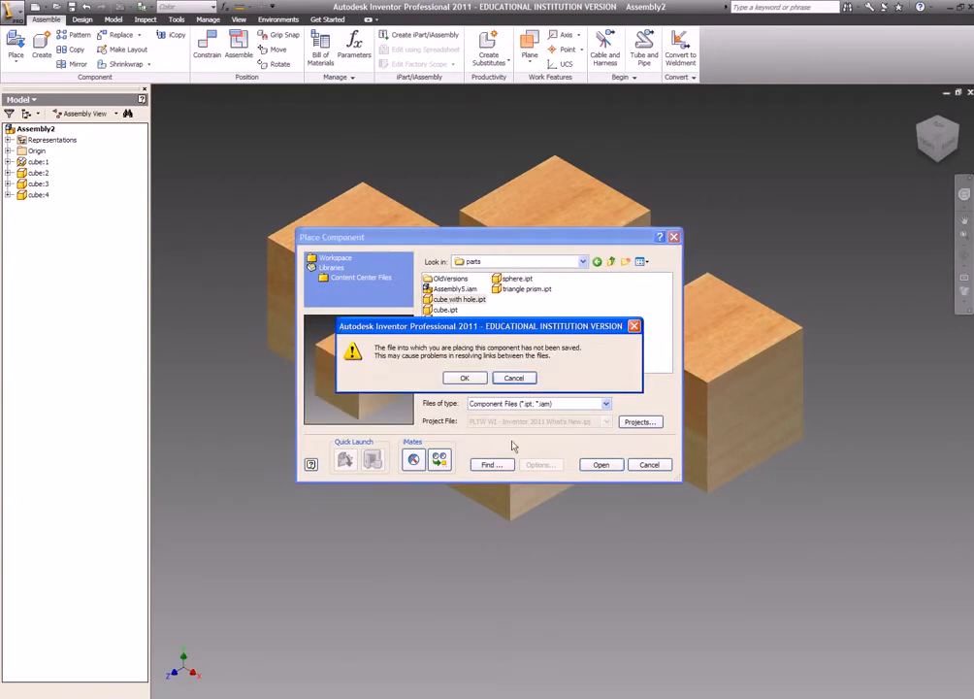
{"action": "left_click", "coordinate": [466, 379]}
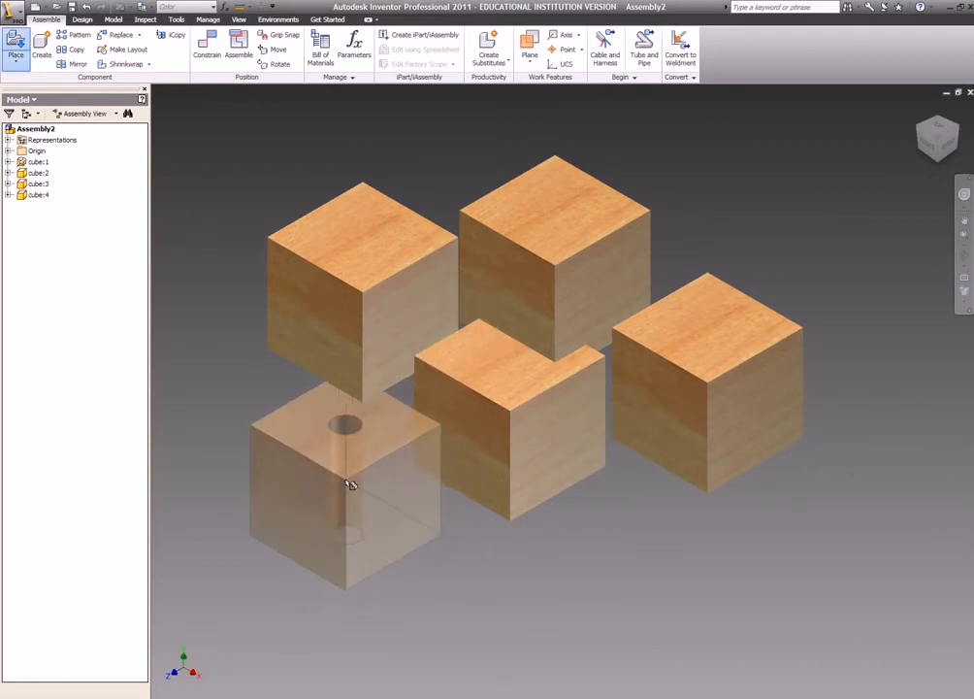
{"action": "left_click", "coordinate": [349, 484]}
{"action": "right_click", "coordinate": [602, 593]}
{"action": "left_click", "coordinate": [625, 595]}
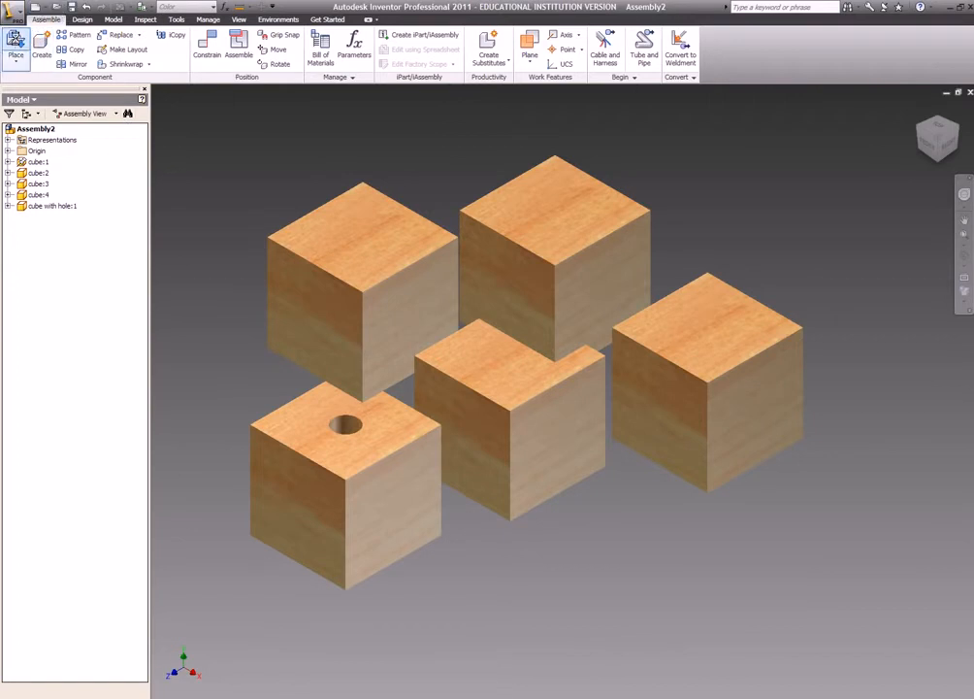
Begin another component placement and open the My Documents > Inventor > parts folder
{"action": "left_click", "coordinate": [16, 43]}
{"action": "left_click", "coordinate": [584, 263]}
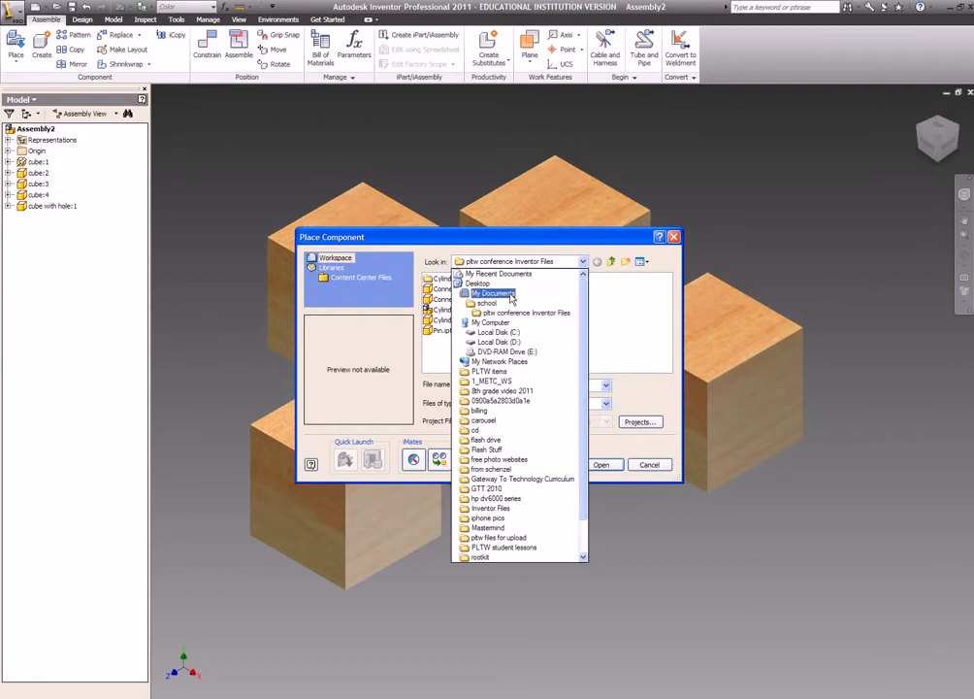
{"action": "left_click", "coordinate": [494, 293]}
{"action": "left_click", "coordinate": [667, 370]}
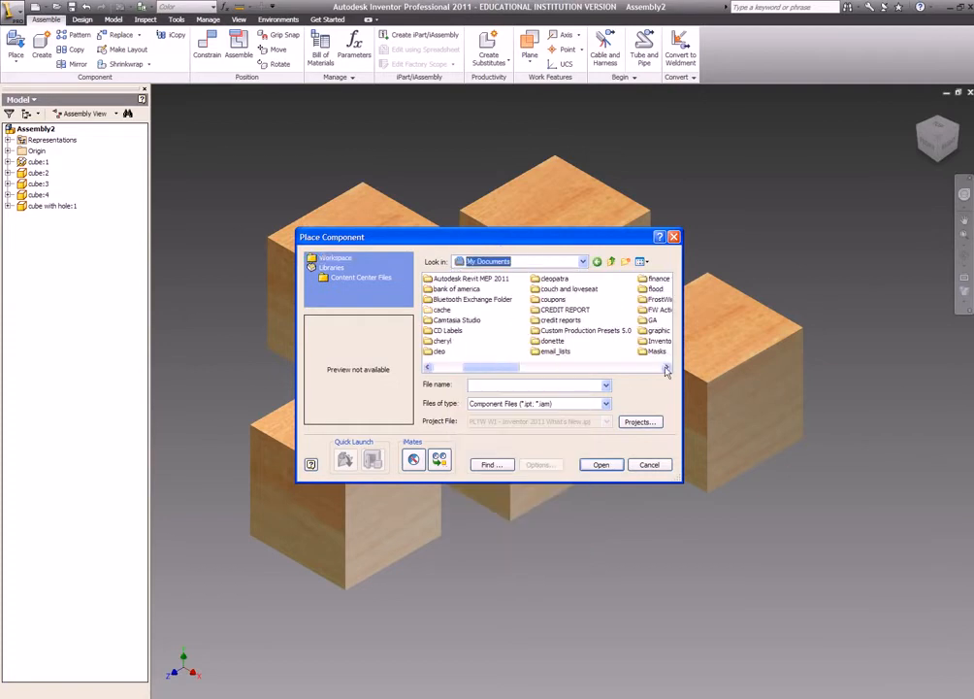
{"action": "left_click", "coordinate": [666, 370]}
{"action": "double_click", "coordinate": [553, 342]}
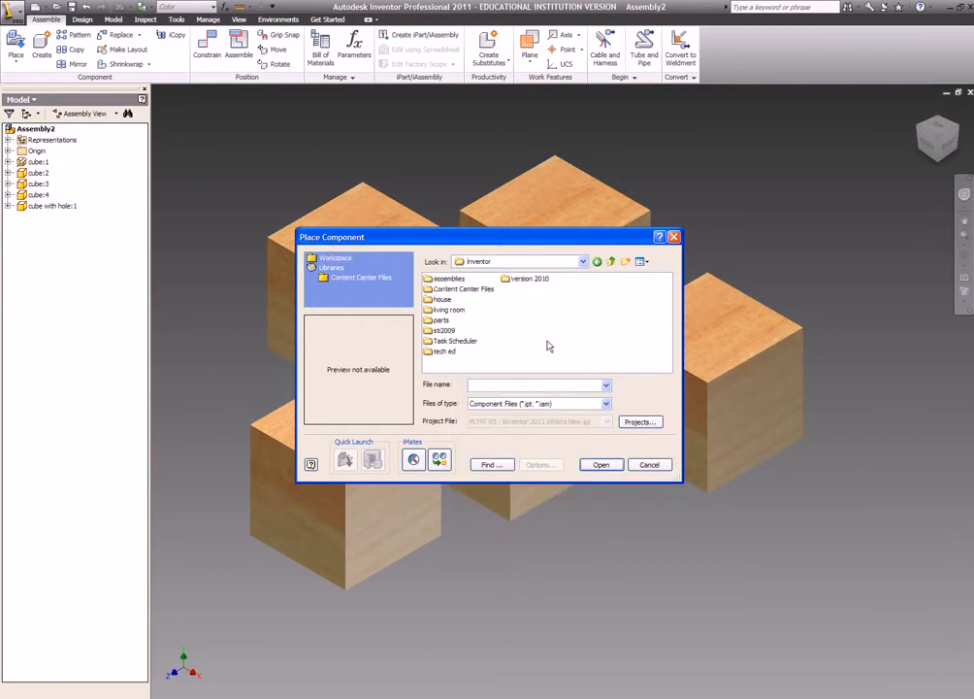
{"action": "double_click", "coordinate": [441, 320]}
Place one instance of triangle prism.ipt in the empty space below the cubes and finish placing
{"action": "double_click", "coordinate": [503, 295]}
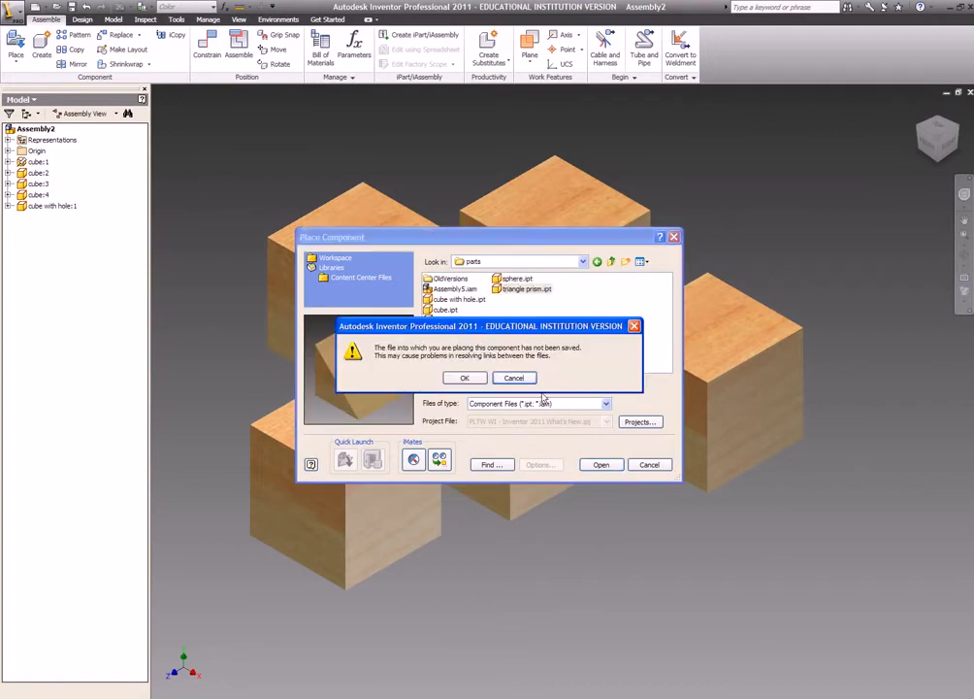
{"action": "left_click", "coordinate": [462, 378]}
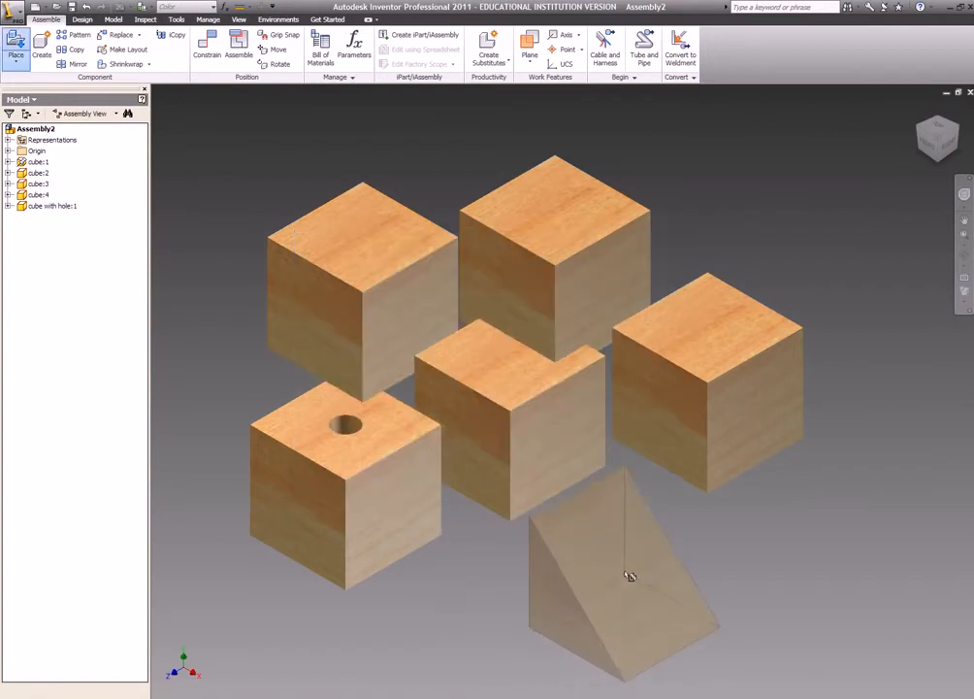
{"action": "left_click", "coordinate": [629, 576]}
{"action": "right_click", "coordinate": [786, 563]}
{"action": "left_click", "coordinate": [806, 565]}
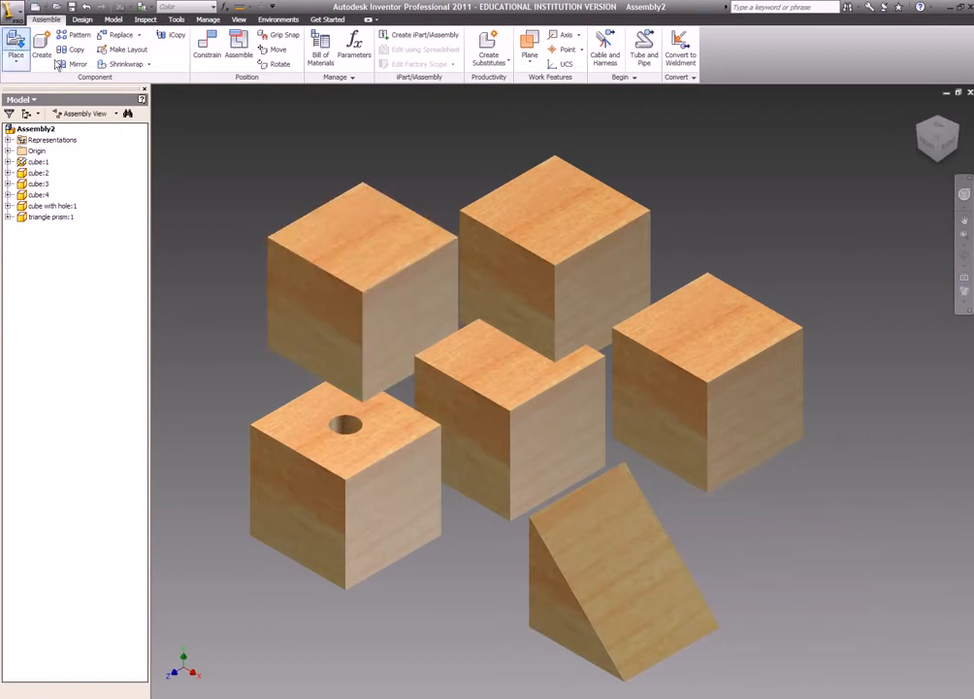
Start a further component placement and go to the parts folder under My Documents > Inventor
{"action": "left_click", "coordinate": [16, 45]}
{"action": "left_click", "coordinate": [558, 262]}
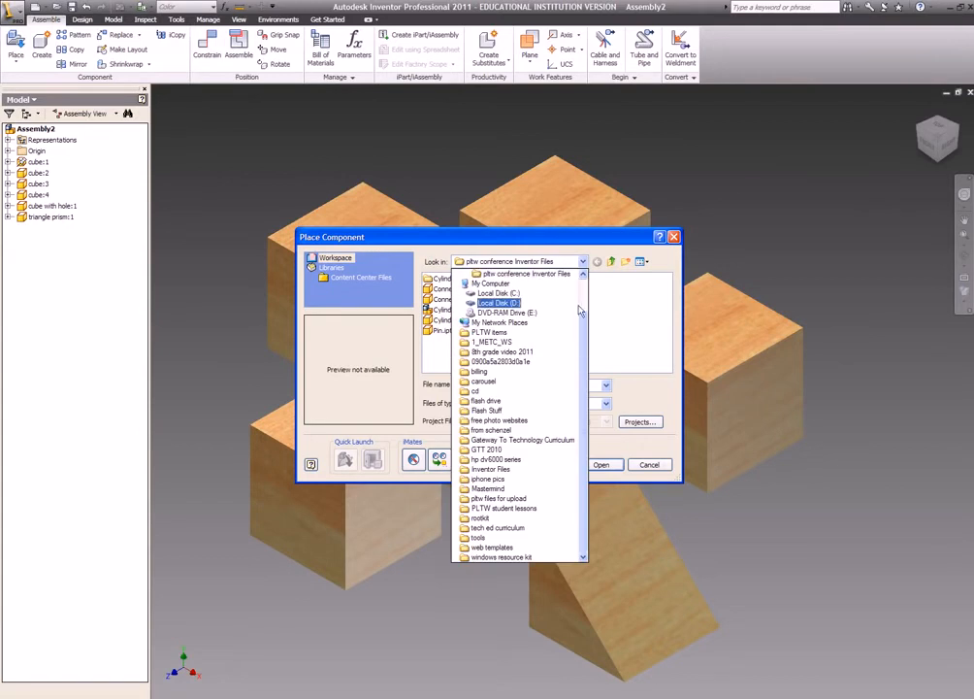
{"action": "left_click", "coordinate": [500, 293]}
{"action": "left_click", "coordinate": [665, 368]}
{"action": "left_click", "coordinate": [666, 368]}
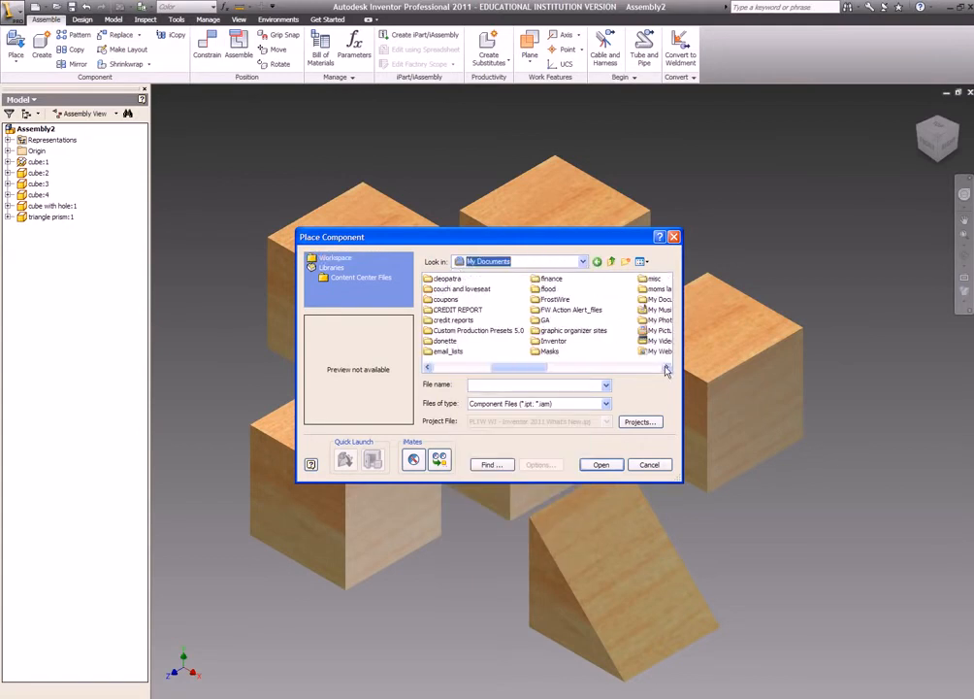
{"action": "double_click", "coordinate": [549, 340]}
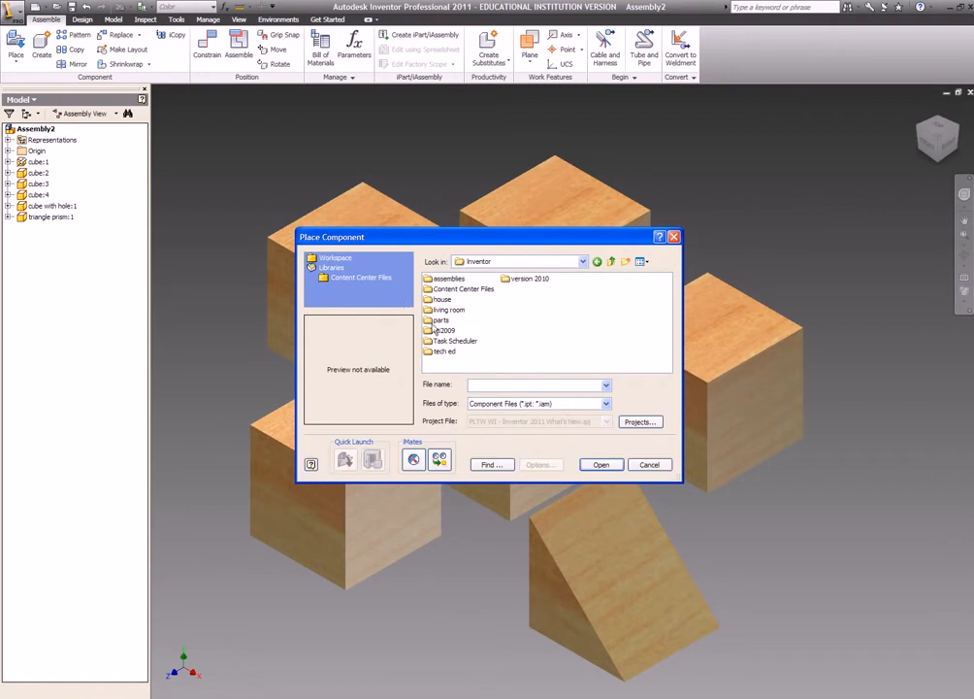
{"action": "double_click", "coordinate": [435, 323]}
Place one instance of cylinder.ipt to the right of the triangle prism and finish placing
{"action": "double_click", "coordinate": [438, 328]}
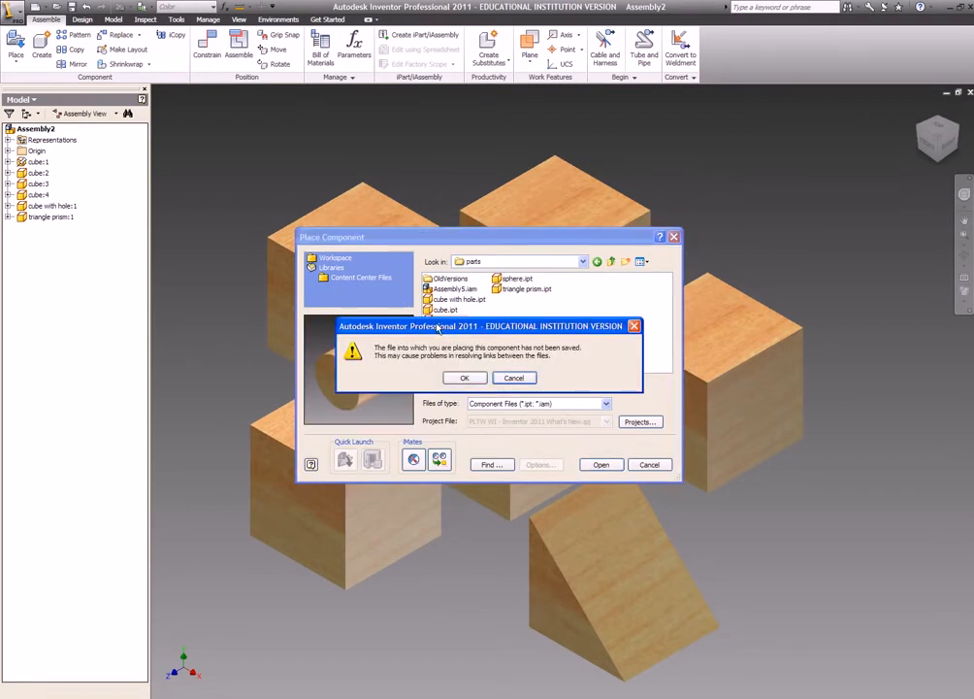
{"action": "left_click", "coordinate": [456, 379]}
{"action": "left_click", "coordinate": [841, 568]}
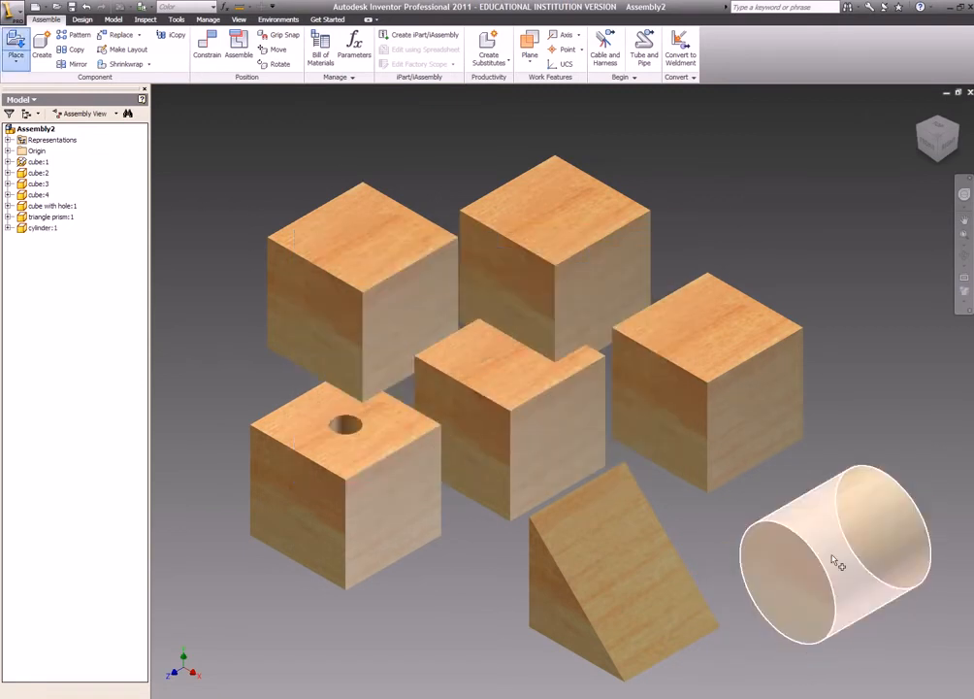
{"action": "right_click", "coordinate": [250, 179]}
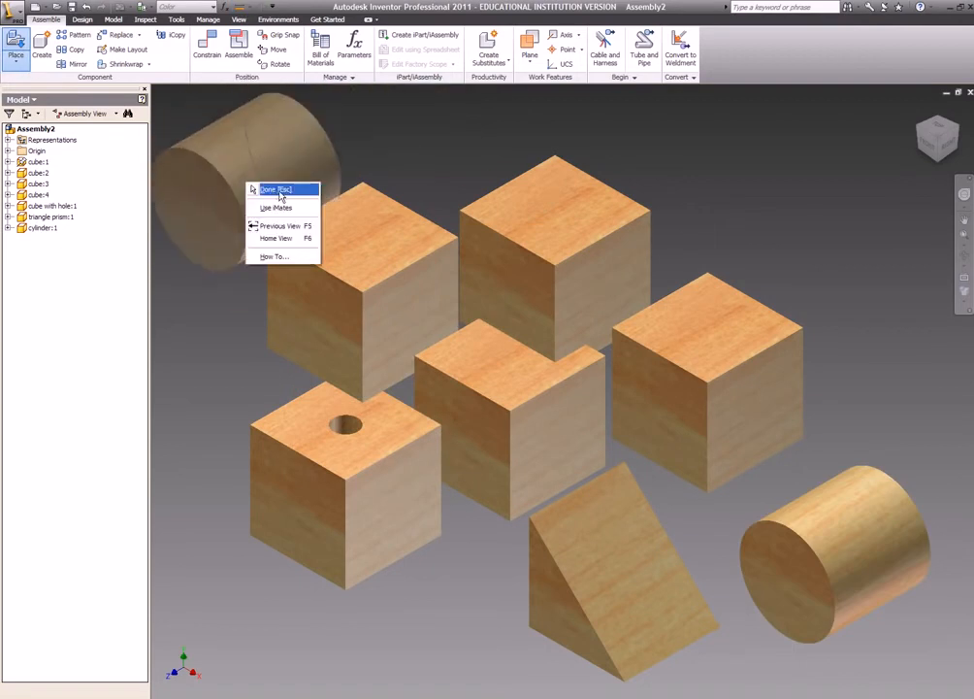
{"action": "left_click", "coordinate": [278, 189]}
Start another component placement and open the My Documents > Inventor > parts folder
{"action": "left_click", "coordinate": [15, 44]}
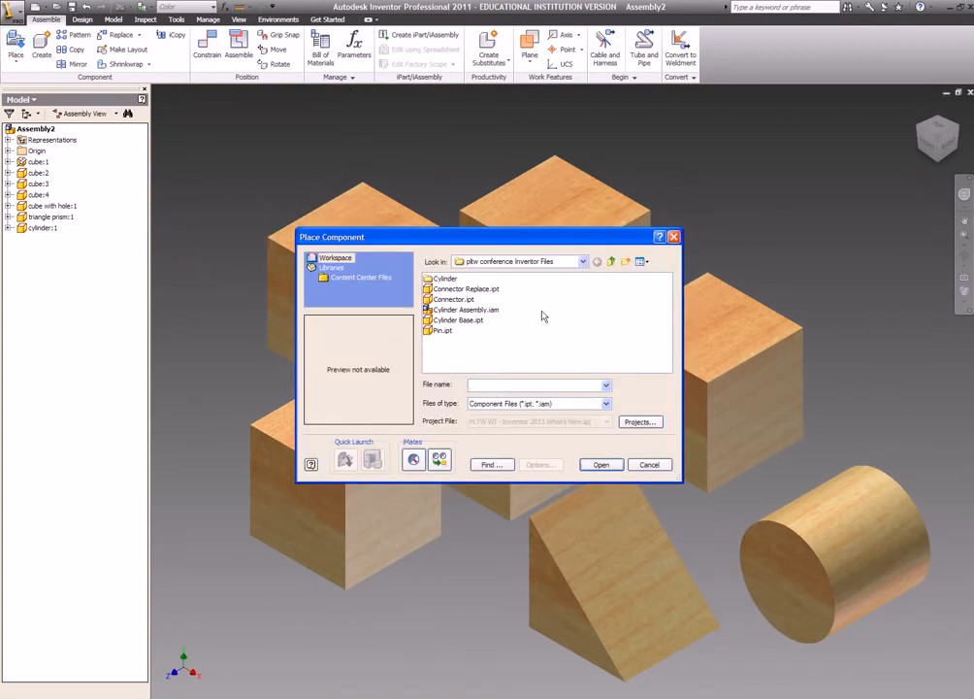
{"action": "left_click", "coordinate": [584, 262]}
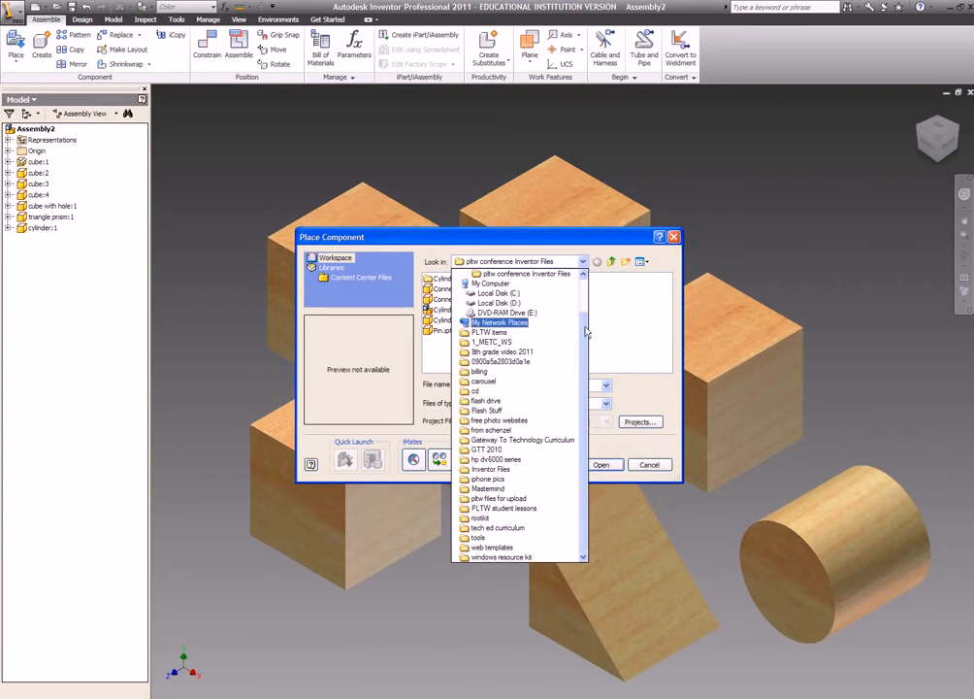
{"action": "left_click", "coordinate": [534, 292]}
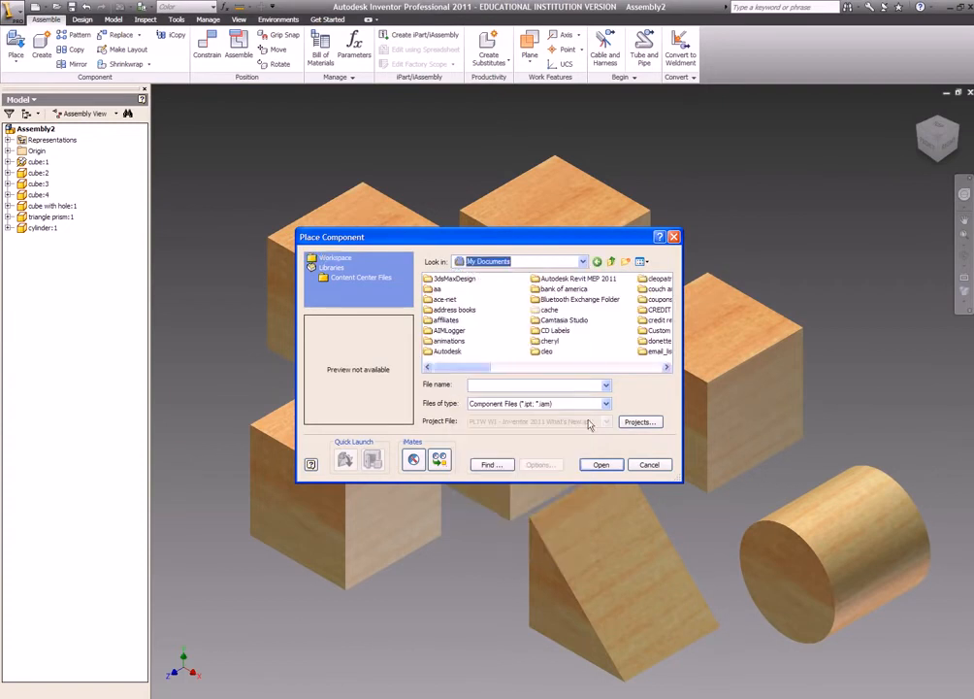
{"action": "left_click", "coordinate": [667, 368]}
{"action": "left_click", "coordinate": [667, 368]}
{"action": "double_click", "coordinate": [557, 350]}
{"action": "left_click", "coordinate": [613, 261]}
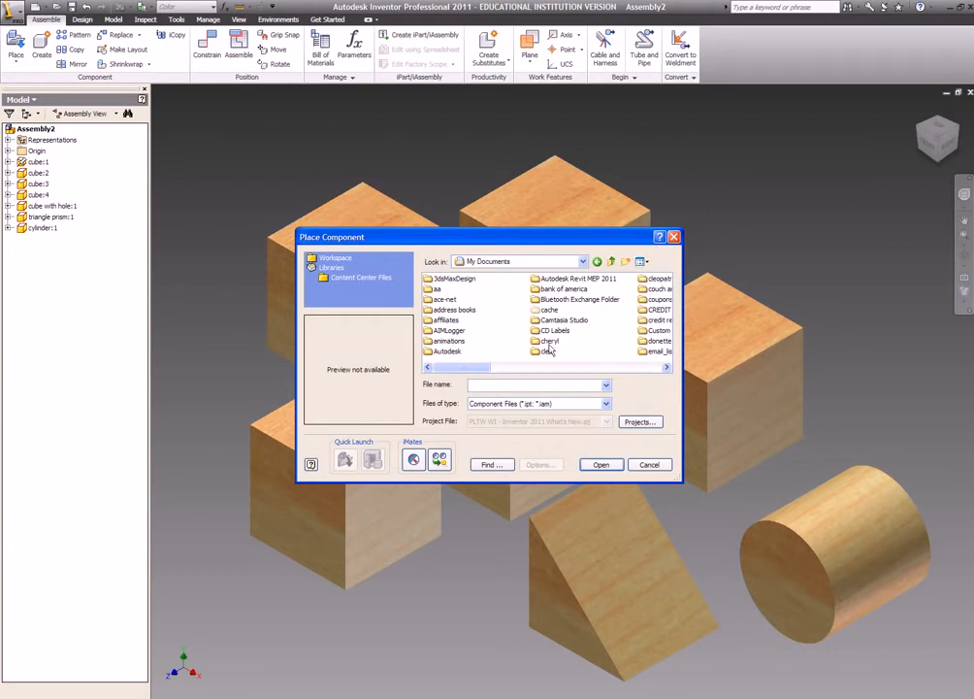
{"action": "left_click", "coordinate": [667, 369]}
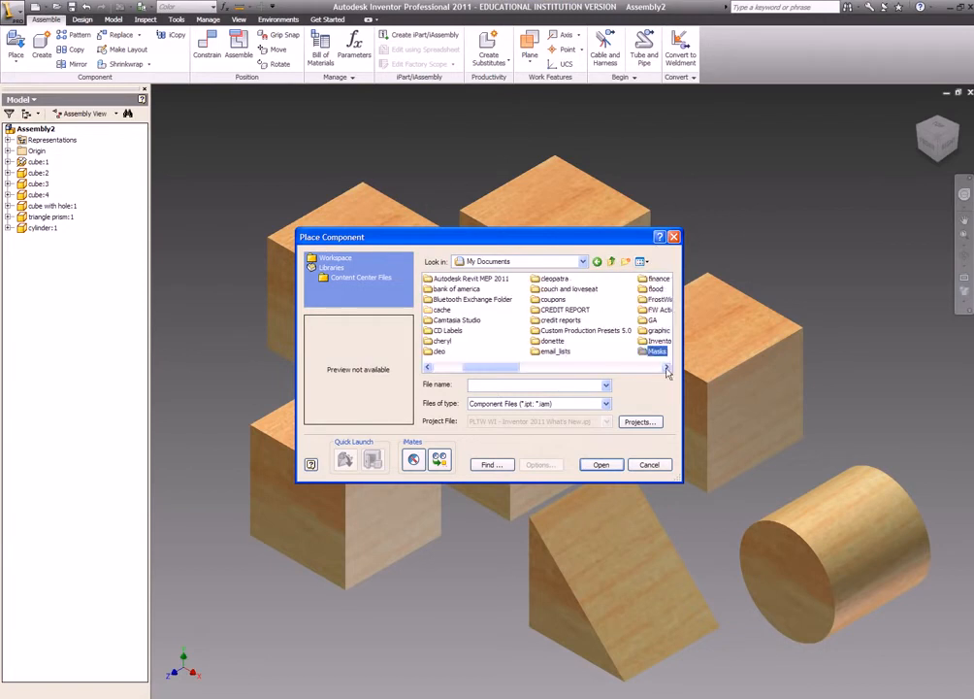
{"action": "double_click", "coordinate": [658, 351]}
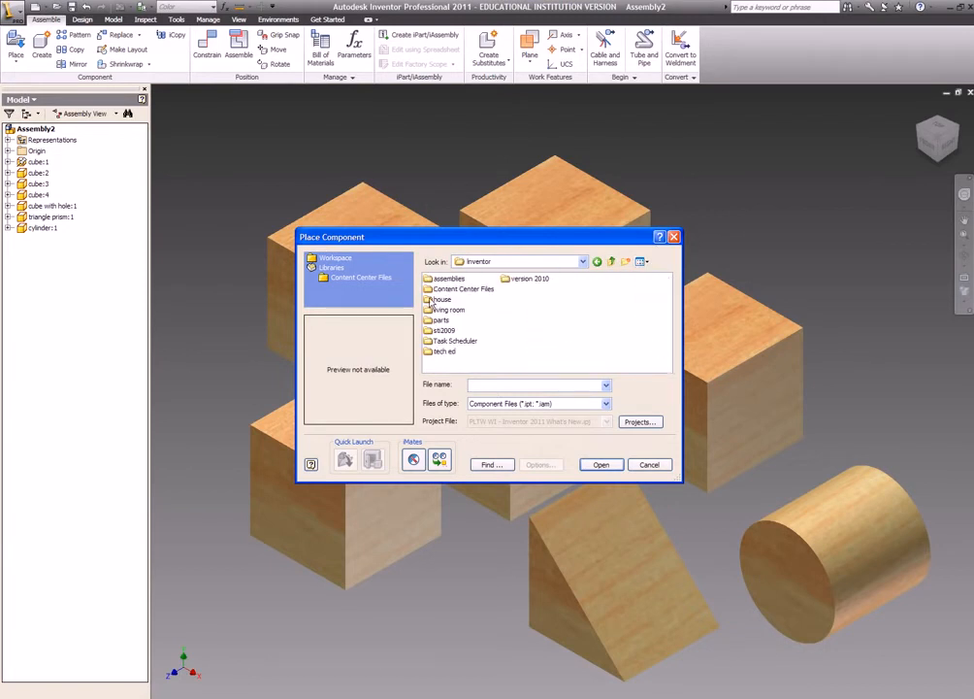
{"action": "double_click", "coordinate": [439, 321]}
Place one instance of half cylinder.ipt to the left of the cubes and finish placing
{"action": "double_click", "coordinate": [442, 331]}
{"action": "left_click", "coordinate": [466, 377]}
{"action": "left_click", "coordinate": [272, 345]}
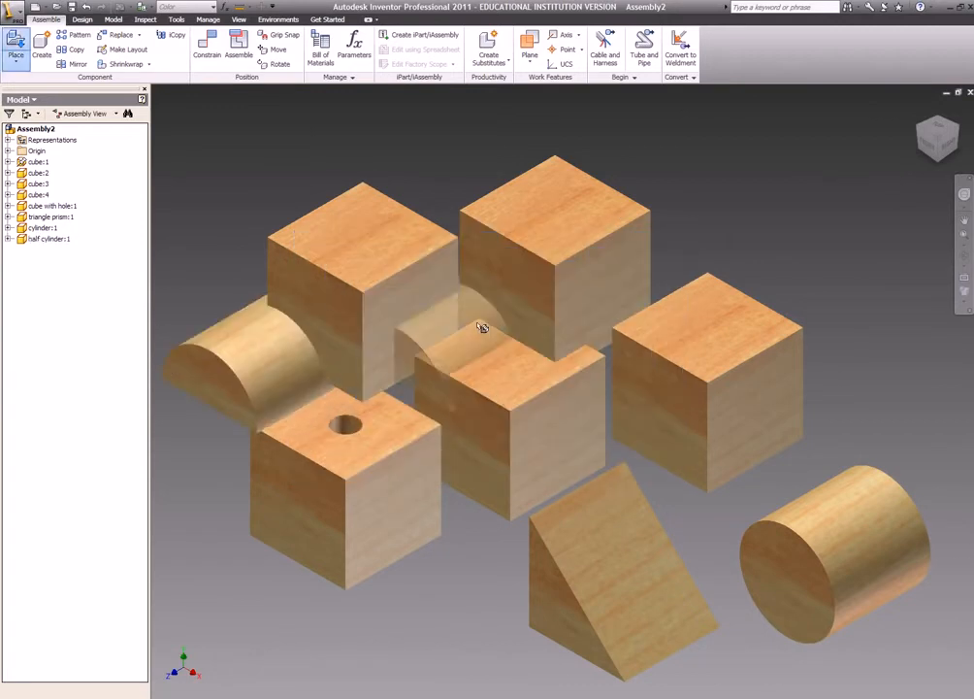
{"action": "right_click", "coordinate": [738, 205]}
{"action": "left_click", "coordinate": [757, 212]}
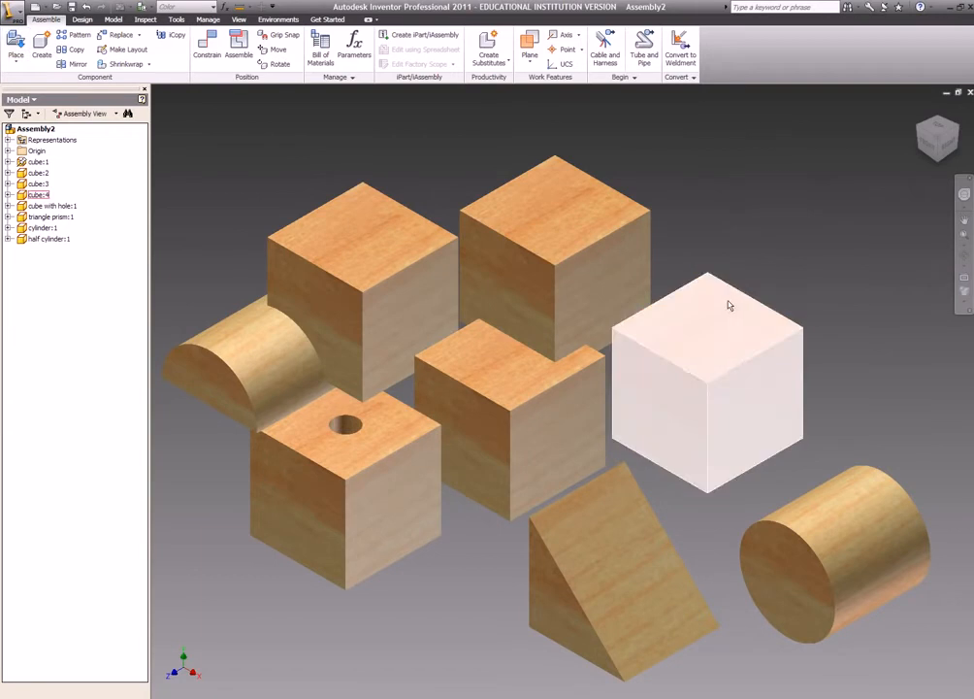
Spread cube:2, cube:3, cube:4 and the cube with hole apart around the grounded cube:1
{"action": "left_click", "coordinate": [491, 443]}
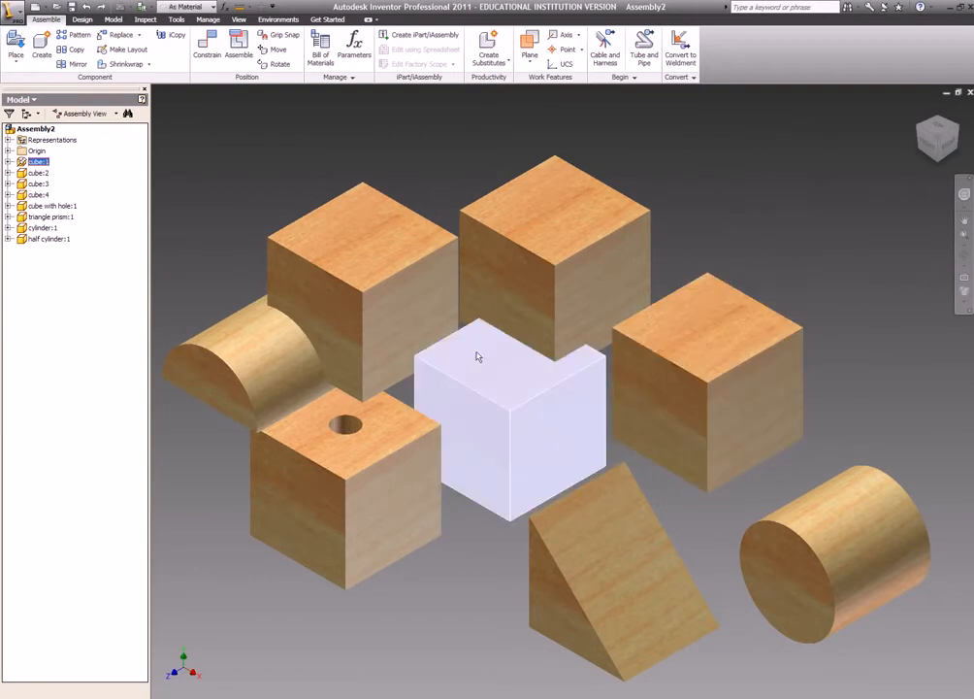
{"action": "left_click_drag", "start_coordinate": [394, 289], "coordinate": [317, 227]}
{"action": "left_click_drag", "start_coordinate": [516, 266], "coordinate": [629, 229]}
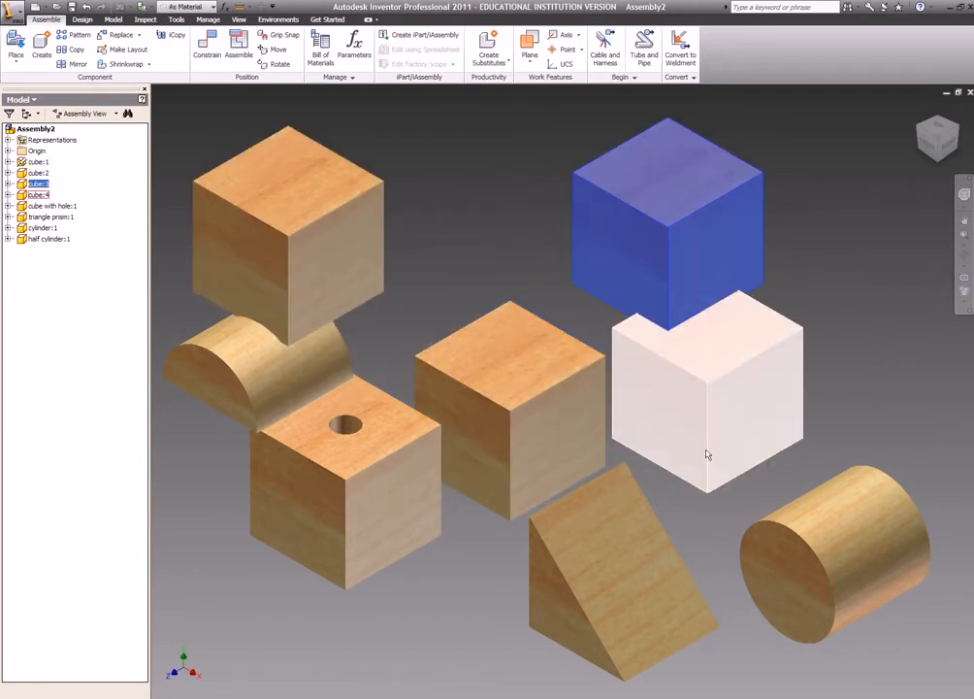
{"action": "left_click_drag", "start_coordinate": [702, 446], "coordinate": [783, 446]}
{"action": "left_click_drag", "start_coordinate": [399, 526], "coordinate": [372, 598]}
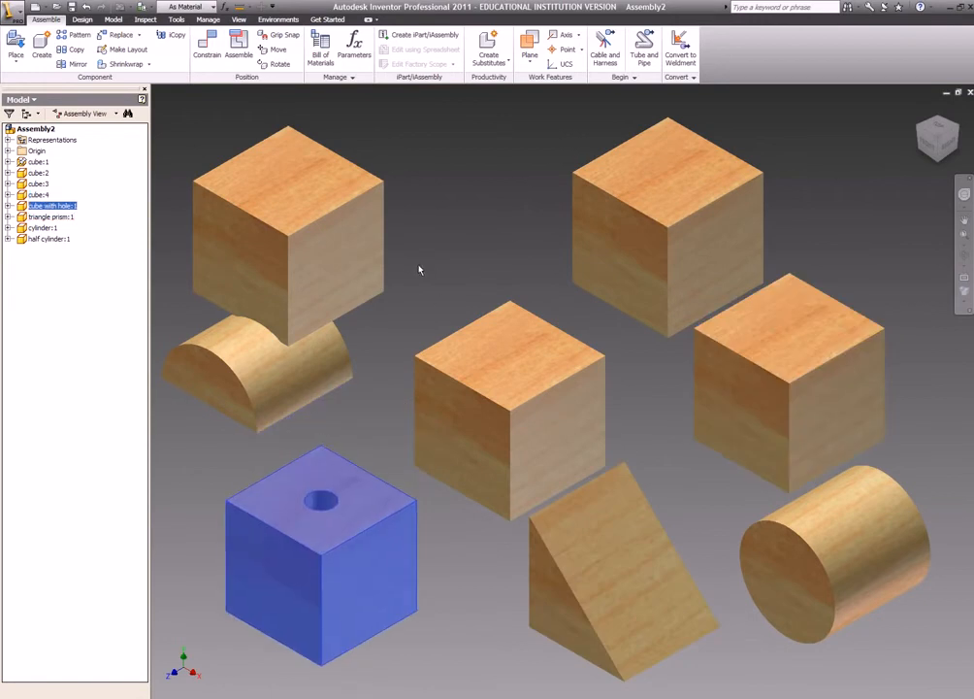
Reposition cube:2 and cube:3 to the upper left of cube:1, and cube:4 and the cube with hole to its upper right
{"action": "left_click_drag", "start_coordinate": [324, 246], "coordinate": [424, 302]}
{"action": "left_click_drag", "start_coordinate": [620, 241], "coordinate": [199, 191]}
{"action": "left_click_drag", "start_coordinate": [735, 337], "coordinate": [620, 281]}
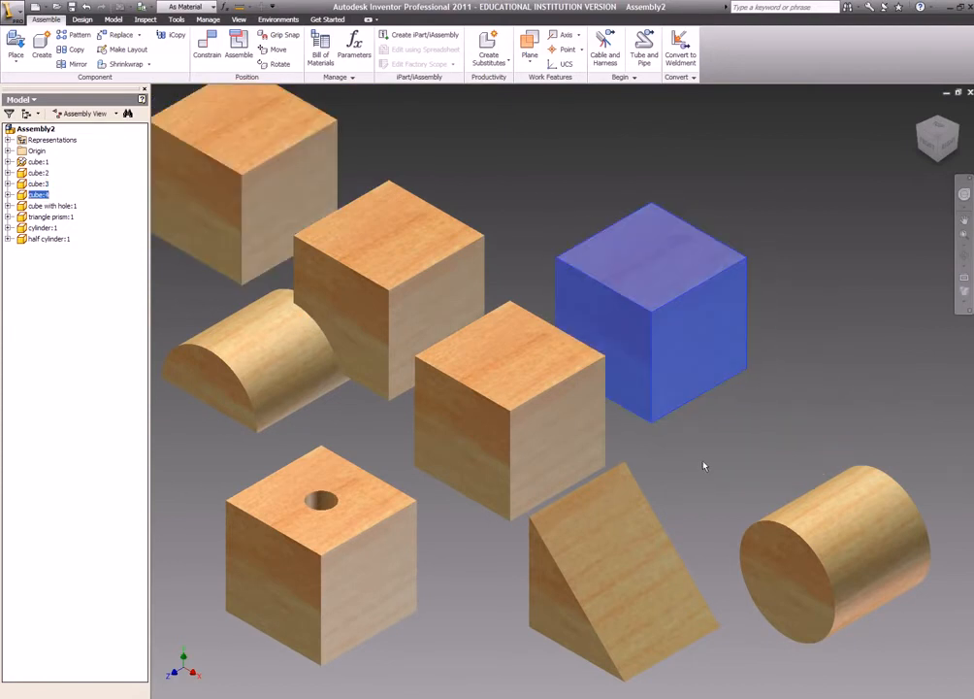
{"action": "left_click_drag", "start_coordinate": [308, 631], "coordinate": [732, 219]}
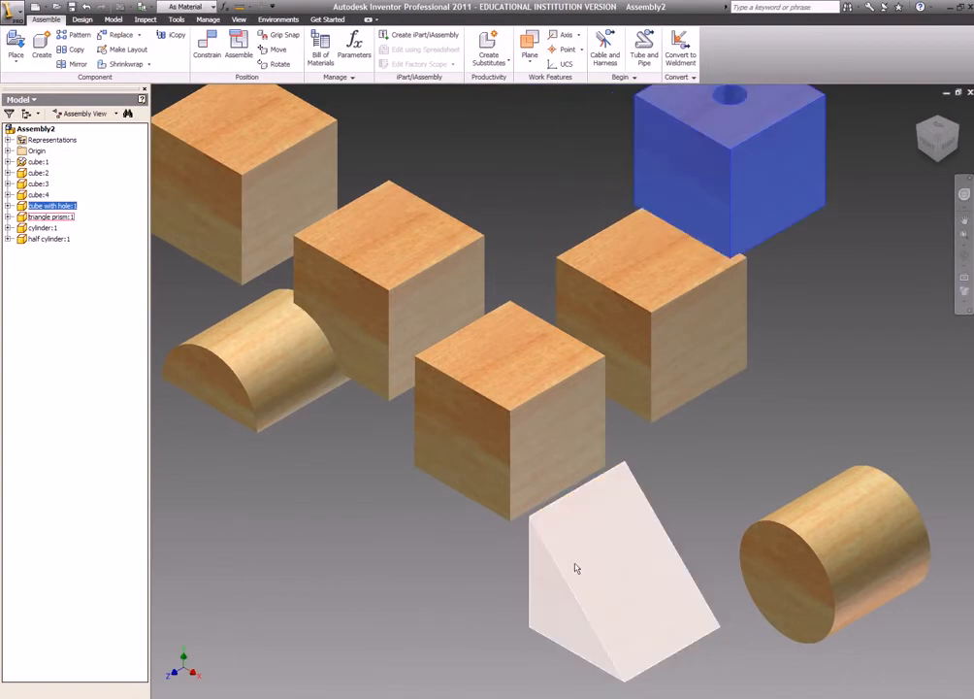
Shift the triangle prism slightly right and move the half cylinder and cylinder to the left of the cubes
{"action": "left_click_drag", "start_coordinate": [597, 578], "coordinate": [625, 568]}
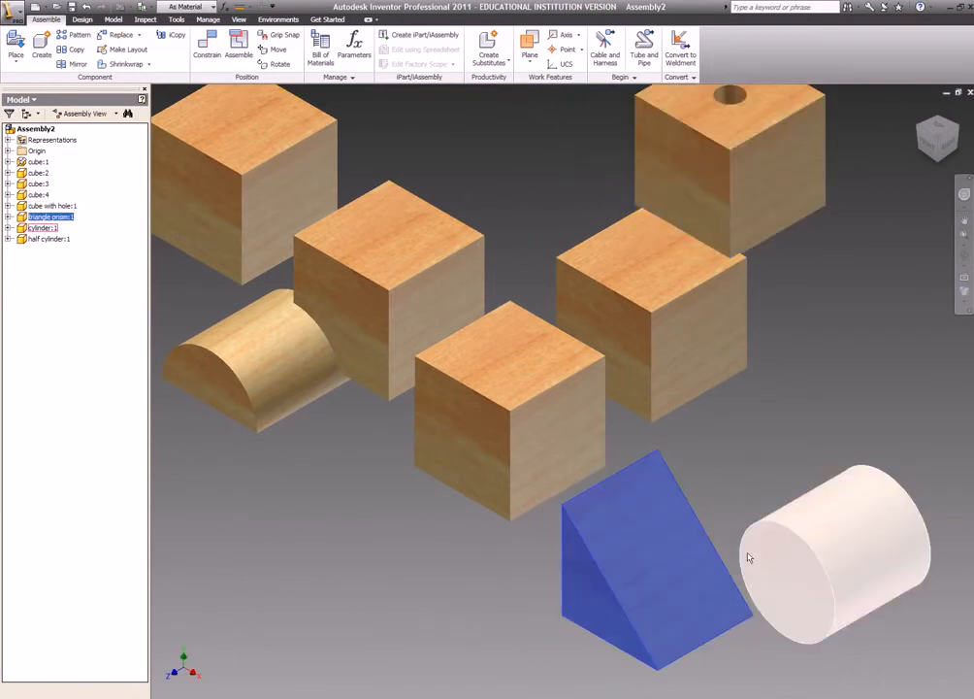
{"action": "left_click_drag", "start_coordinate": [231, 372], "coordinate": [120, 289]}
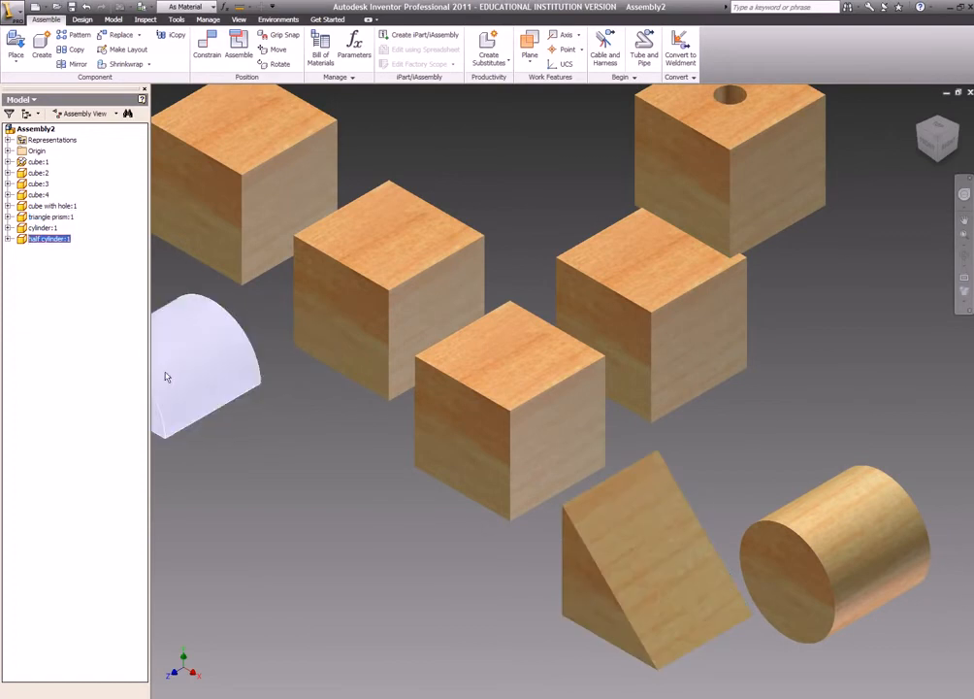
{"action": "left_click_drag", "start_coordinate": [818, 545], "coordinate": [231, 495]}
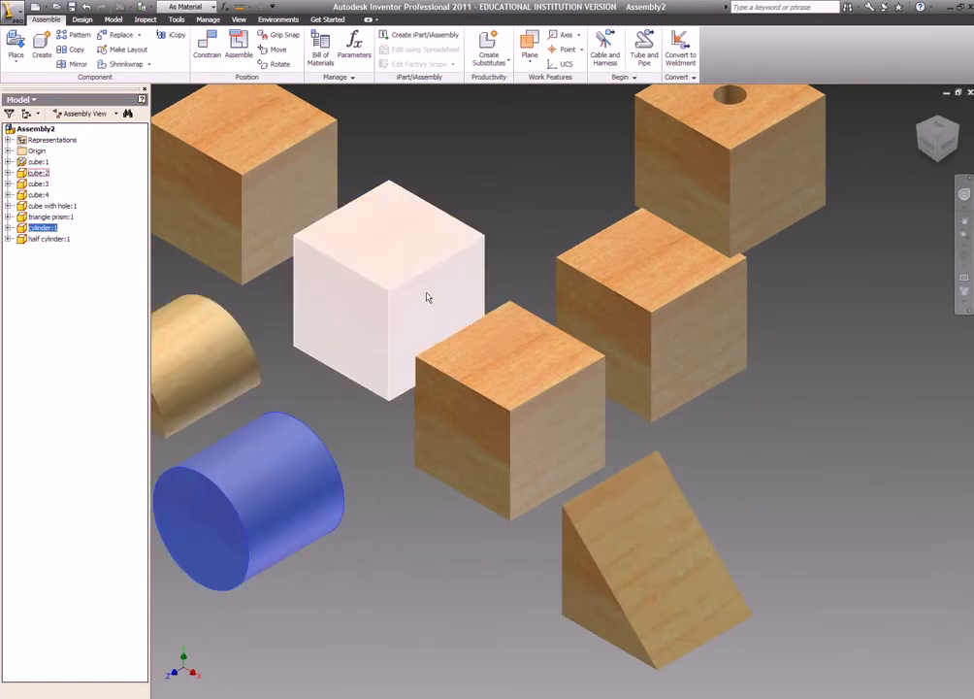
Mate the right face of cube:2 to the left face of cube:1 with a 0.000 in offset
{"action": "left_click", "coordinate": [200, 45]}
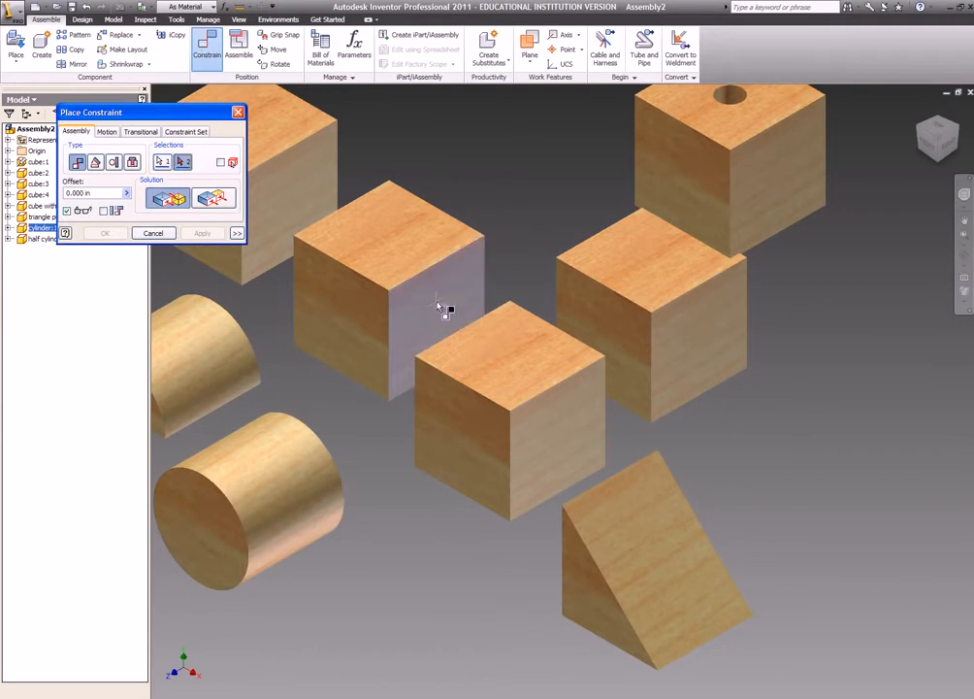
{"action": "left_click", "coordinate": [921, 132]}
{"action": "left_click", "coordinate": [409, 108]}
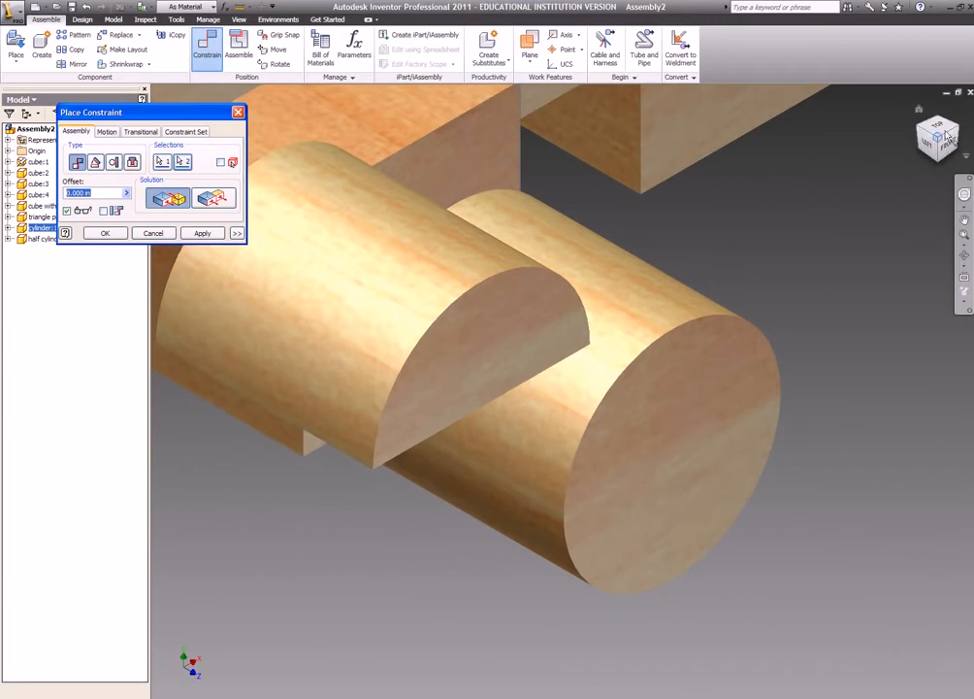
{"action": "left_click", "coordinate": [920, 112]}
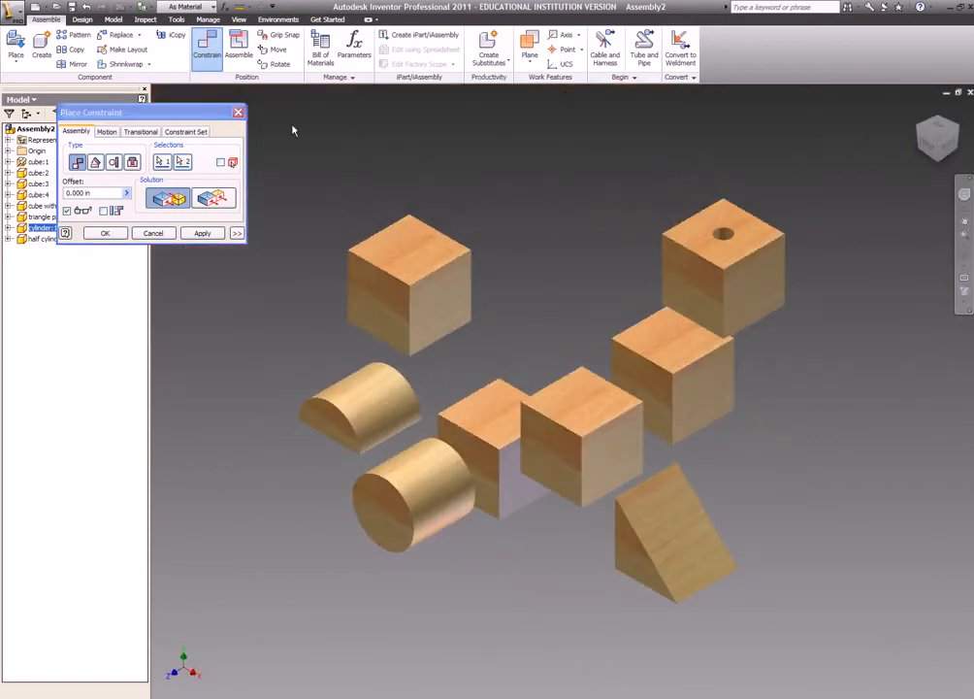
{"action": "left_click", "coordinate": [214, 234]}
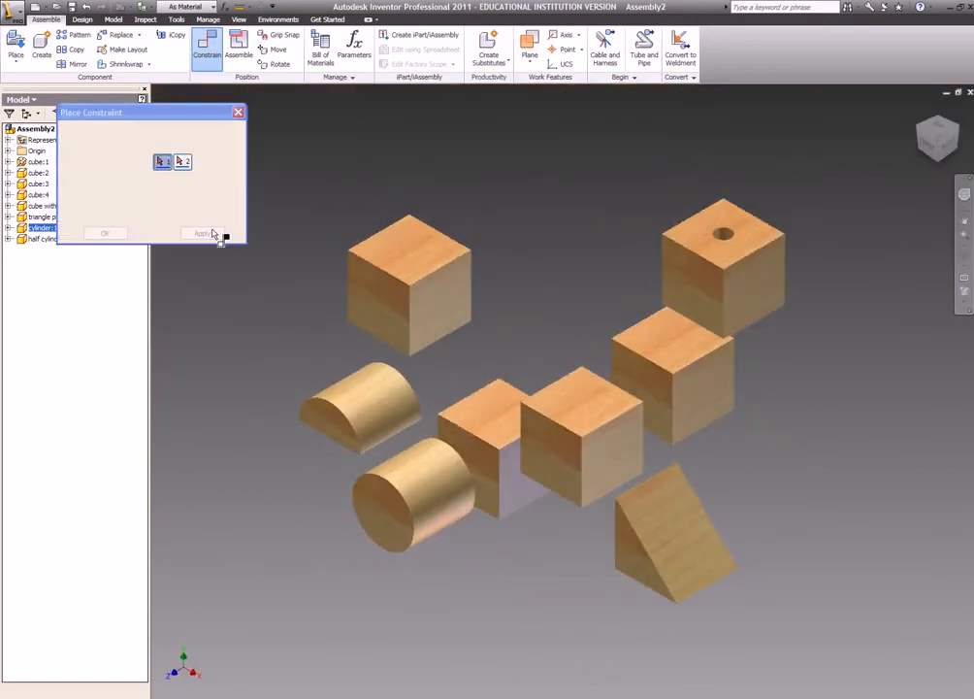
Add flush constraints with 0.000 in offset between the top faces and the front faces of cube:1 and cube:2
{"action": "left_click", "coordinate": [577, 387]}
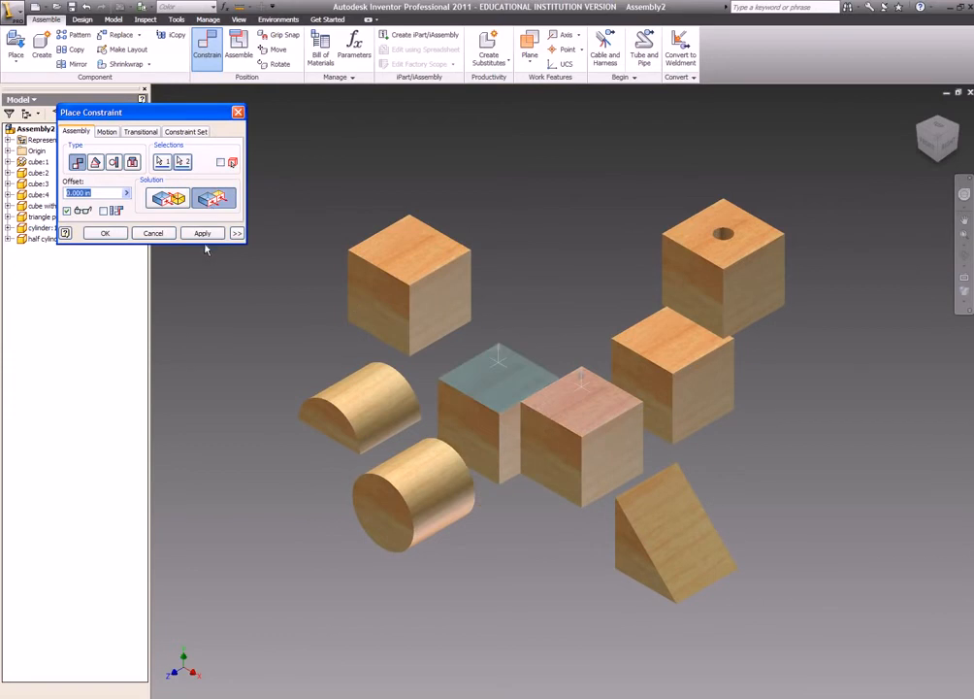
{"action": "left_click", "coordinate": [202, 233]}
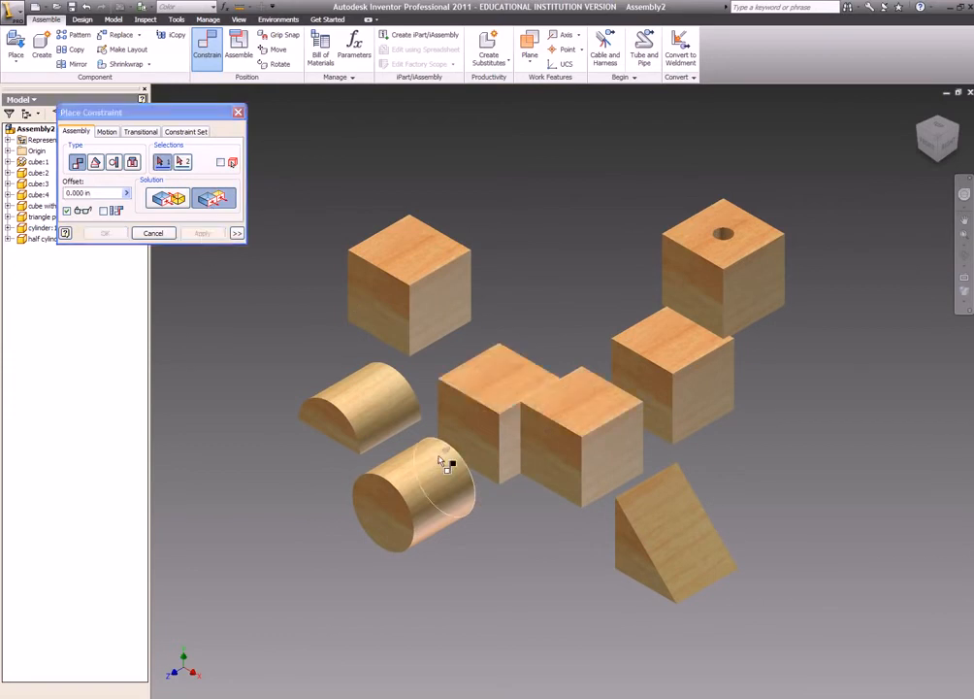
{"action": "left_click", "coordinate": [566, 442]}
{"action": "left_click", "coordinate": [198, 234]}
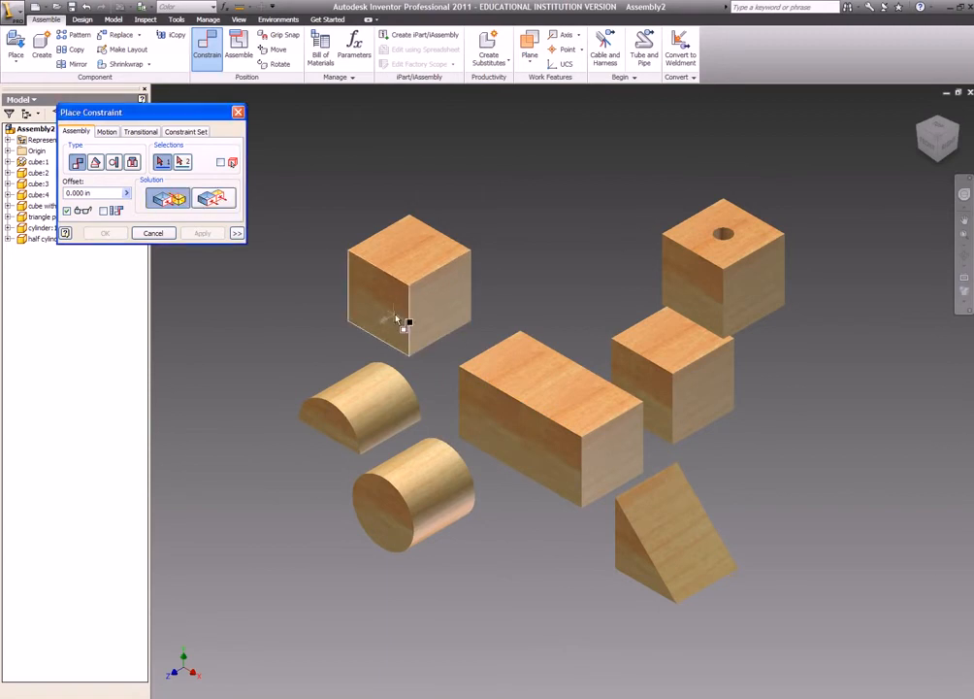
Mate the right face of cube:3 to the exposed left face of cube:2 with a 0.000 in offset
{"action": "left_click", "coordinate": [450, 314]}
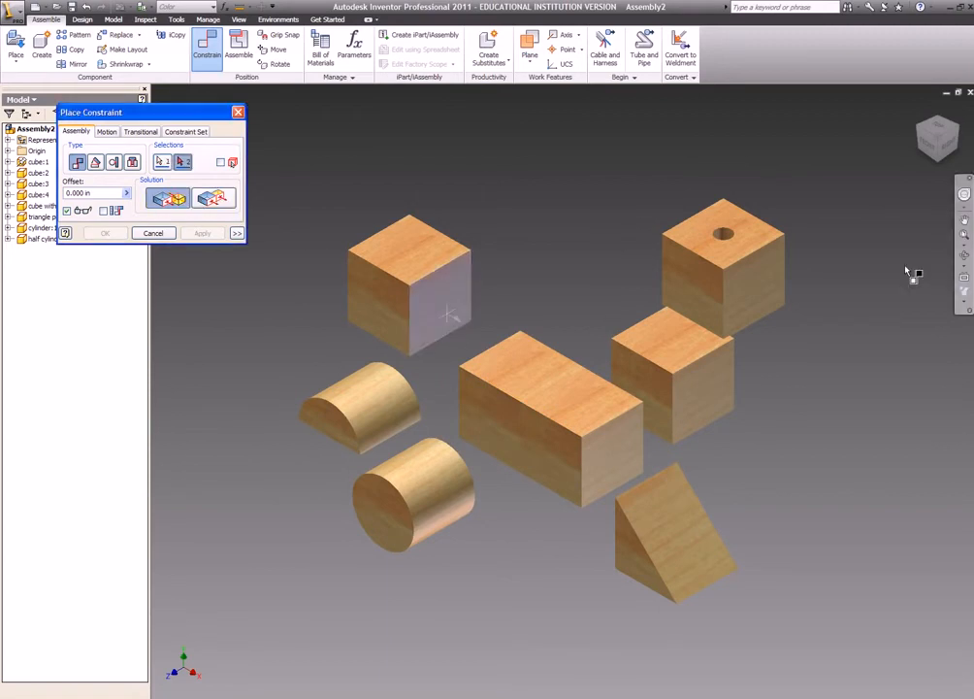
{"action": "left_click", "coordinate": [920, 135]}
{"action": "left_click", "coordinate": [519, 476]}
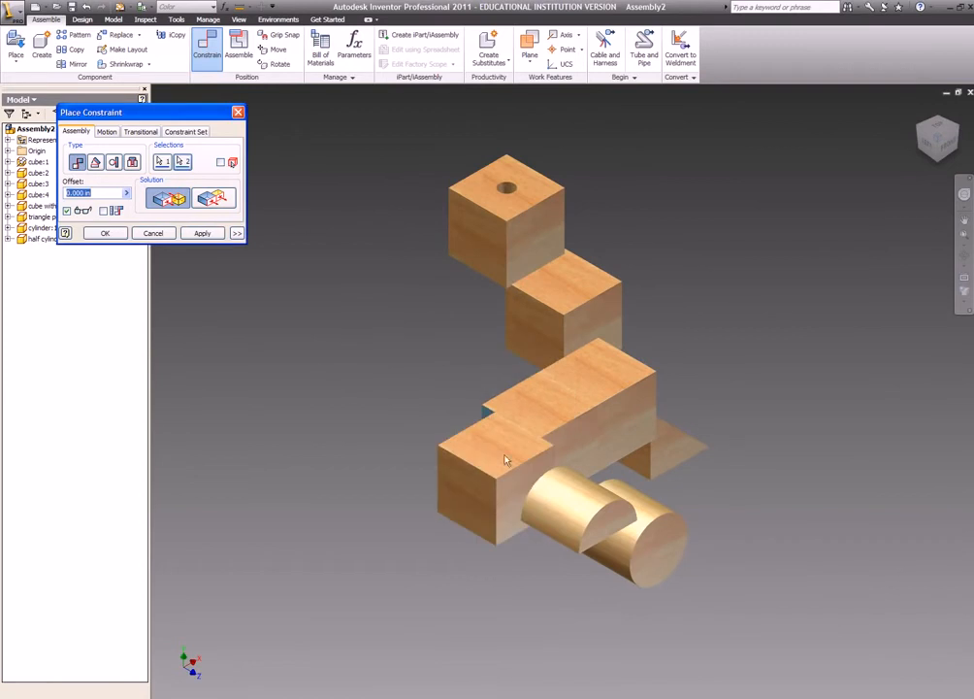
{"action": "left_click", "coordinate": [207, 233]}
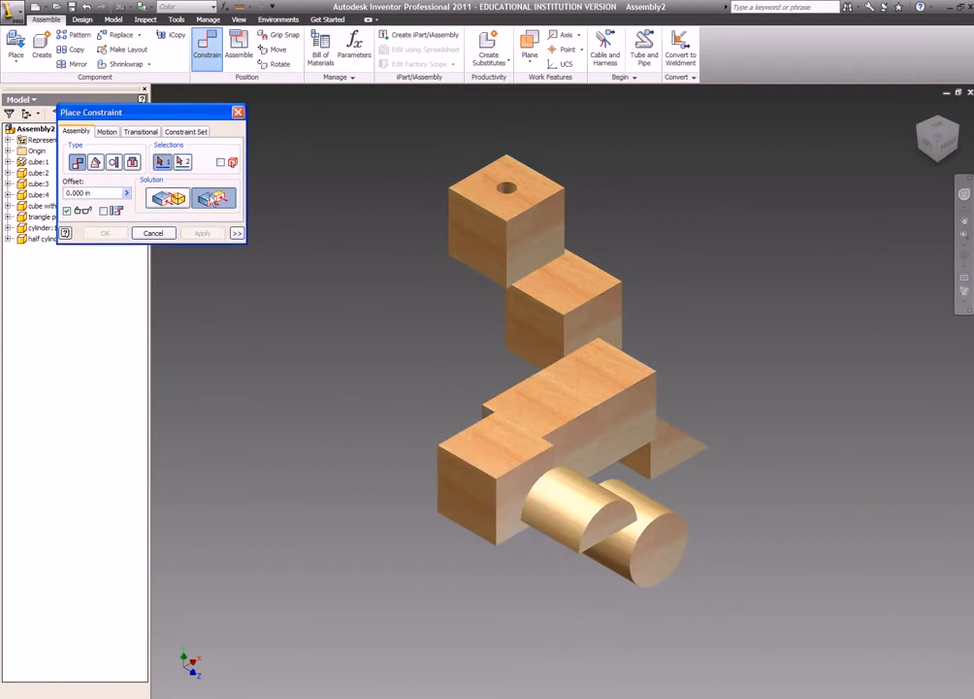
Add flush constraints with 0.000 in offset between the top faces and the front faces of cube:2 and cube:3
{"action": "left_click", "coordinate": [549, 397]}
{"action": "left_click", "coordinate": [512, 446]}
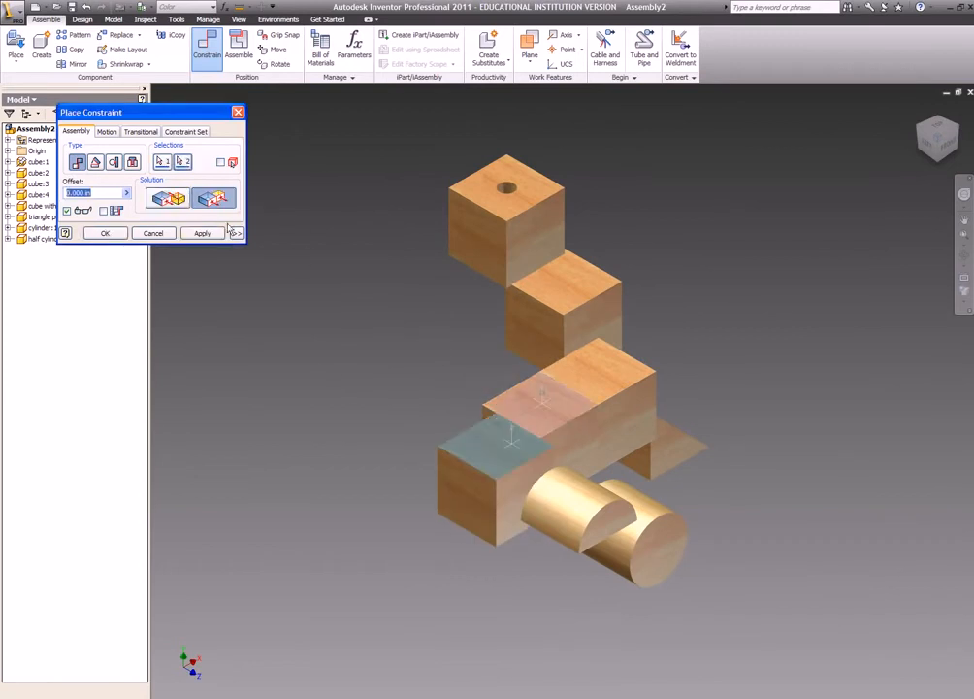
{"action": "left_click", "coordinate": [211, 235]}
{"action": "left_click", "coordinate": [569, 444]}
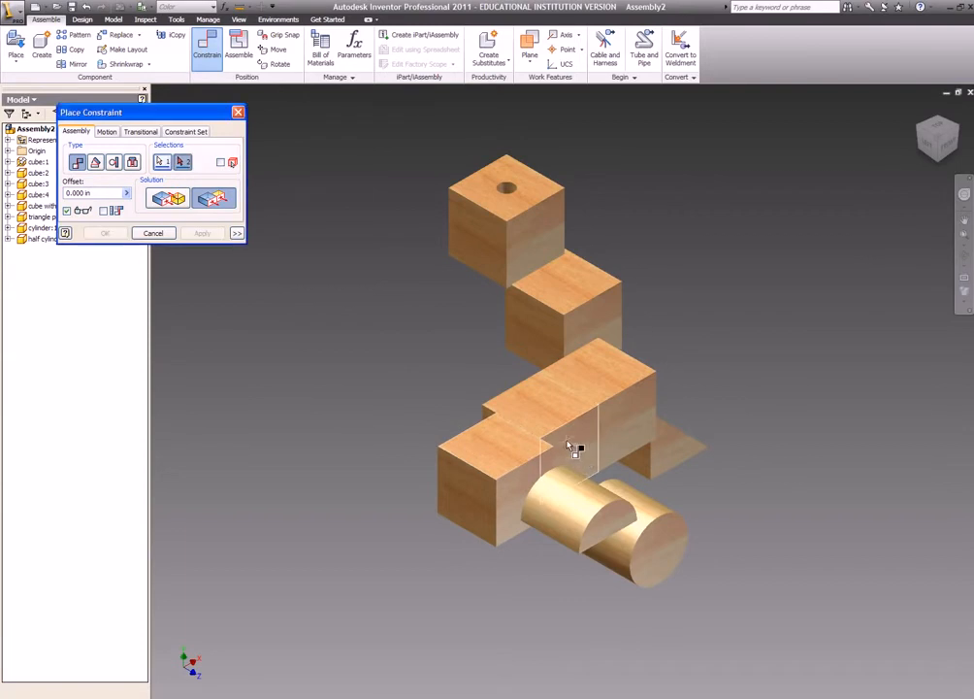
{"action": "left_click", "coordinate": [511, 497]}
{"action": "left_click", "coordinate": [212, 235]}
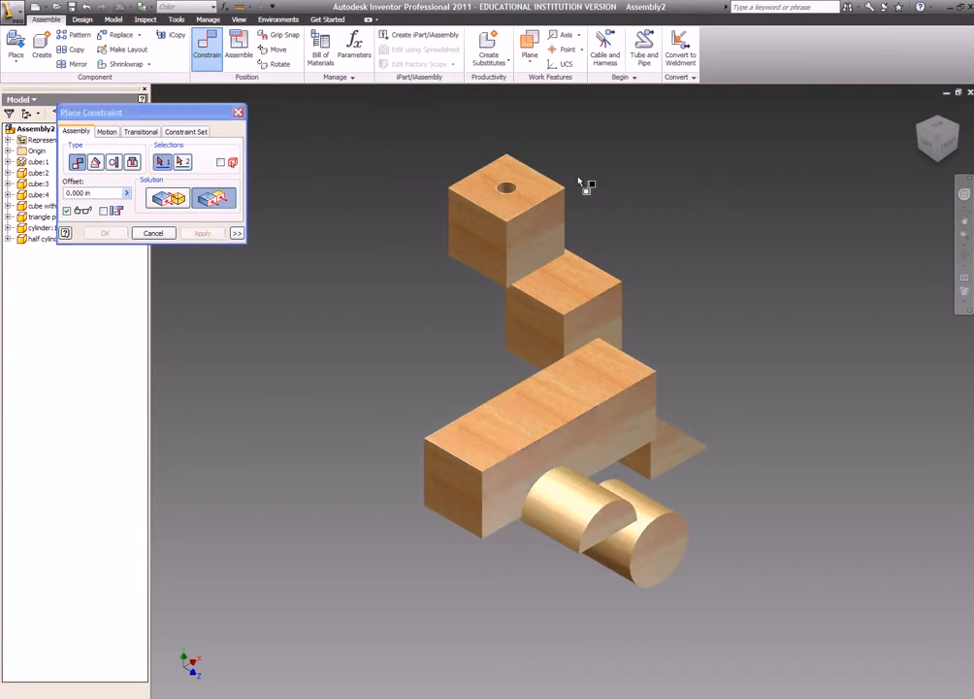
Mate the bottom face of the cube with hole to the top face of cube:1 with a 0.000 in offset
{"action": "left_click", "coordinate": [919, 111]}
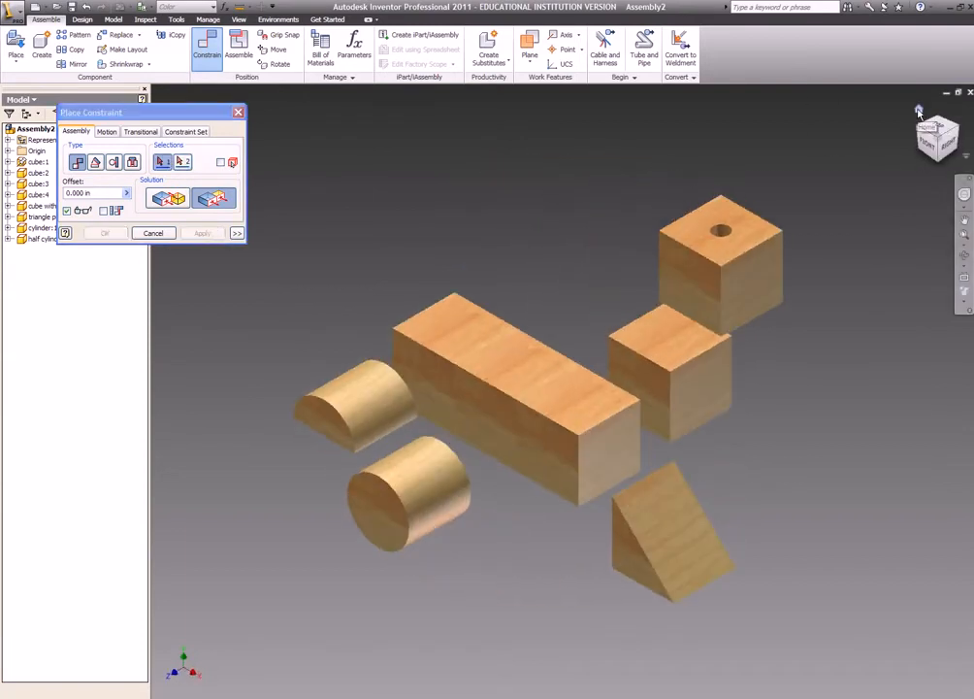
{"action": "left_click", "coordinate": [171, 199]}
{"action": "left_click", "coordinate": [582, 412]}
{"action": "left_click_drag", "start_coordinate": [935, 167], "coordinate": [746, 396]}
{"action": "left_click", "coordinate": [734, 390]}
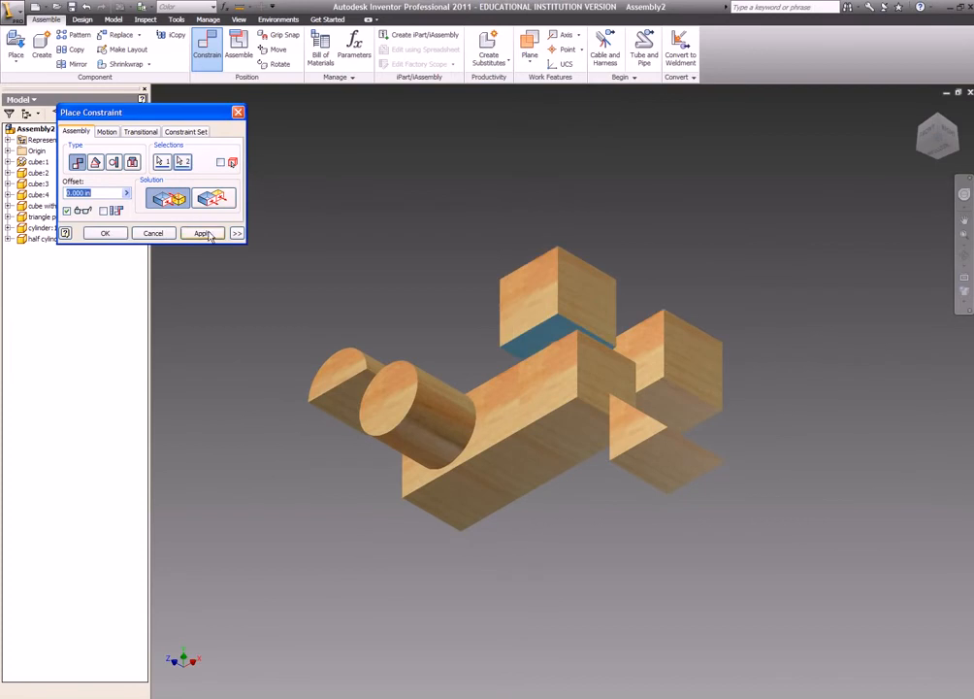
{"action": "left_click", "coordinate": [207, 234]}
Add flush constraints with 0.000 in offset between the front faces and the right faces of the cube with hole and cube:1
{"action": "left_click", "coordinate": [214, 202]}
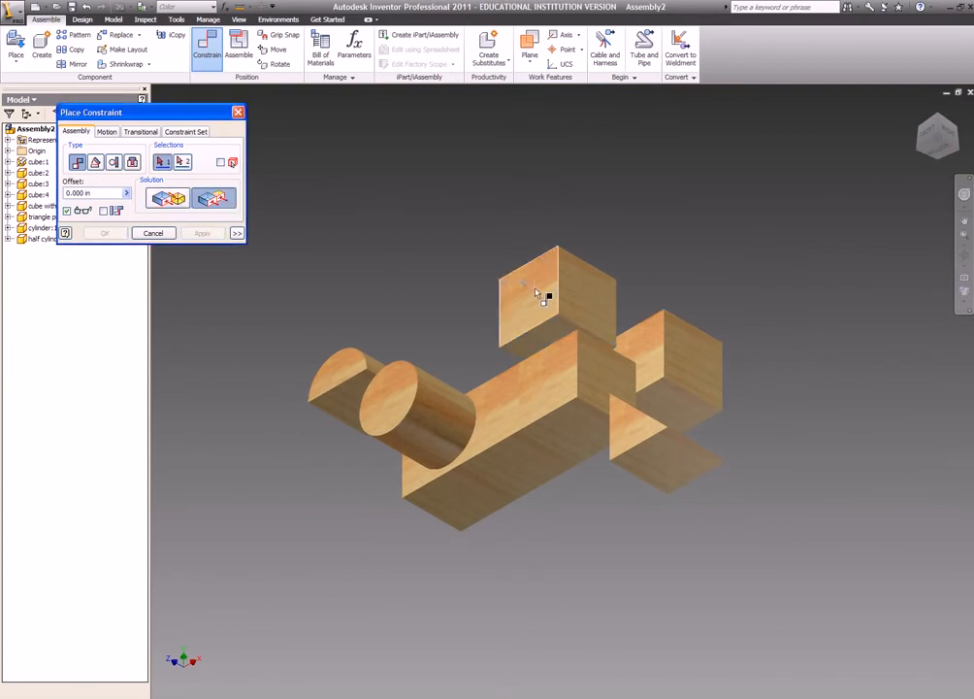
{"action": "left_click", "coordinate": [540, 294]}
{"action": "left_click", "coordinate": [545, 374]}
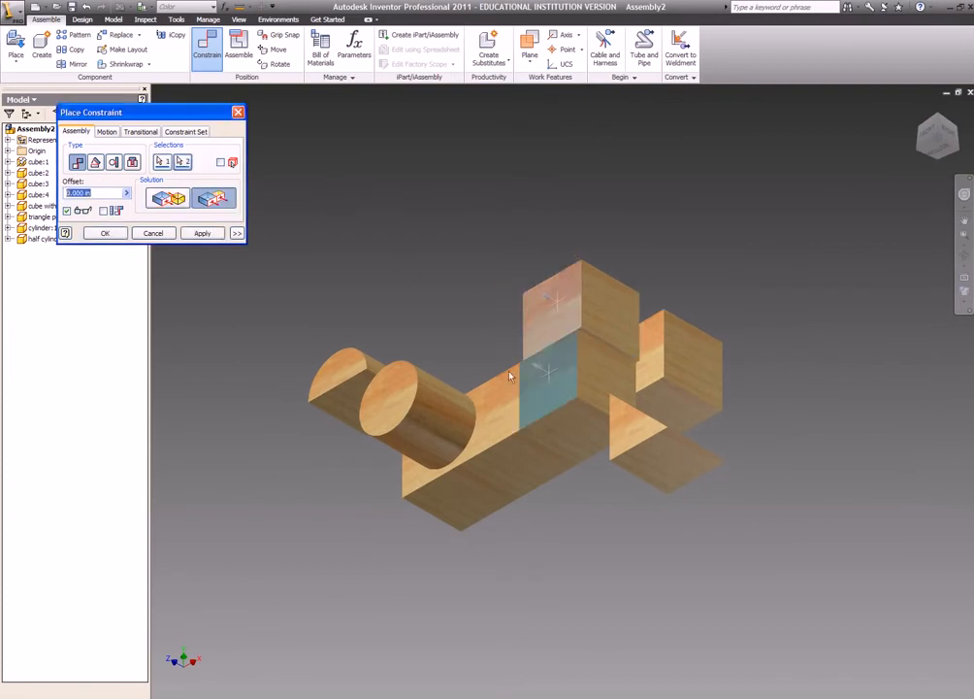
{"action": "left_click", "coordinate": [203, 233]}
{"action": "left_click", "coordinate": [618, 297]}
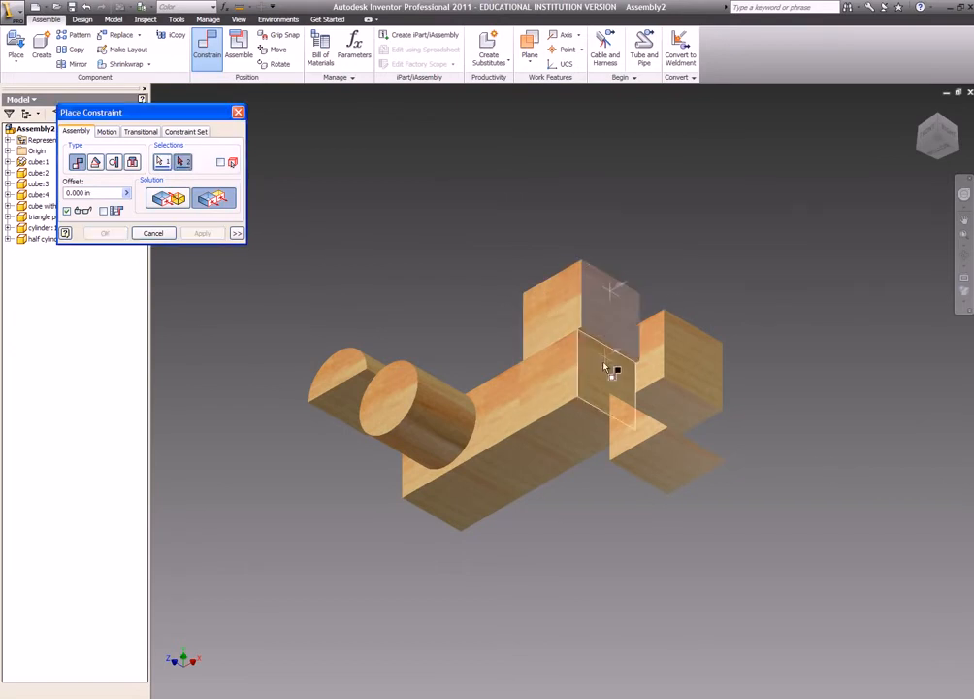
{"action": "left_click", "coordinate": [599, 381]}
{"action": "left_click", "coordinate": [202, 234]}
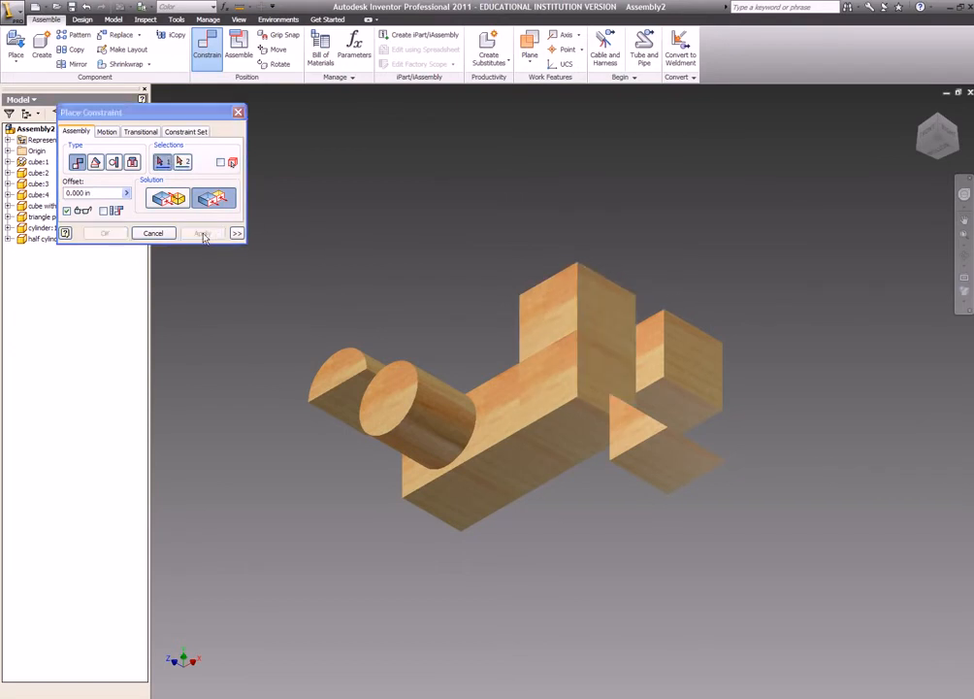
Mate the front face of cube:4 to the front face of cube:1 with a 0.000 in offset
{"action": "left_click", "coordinate": [919, 110]}
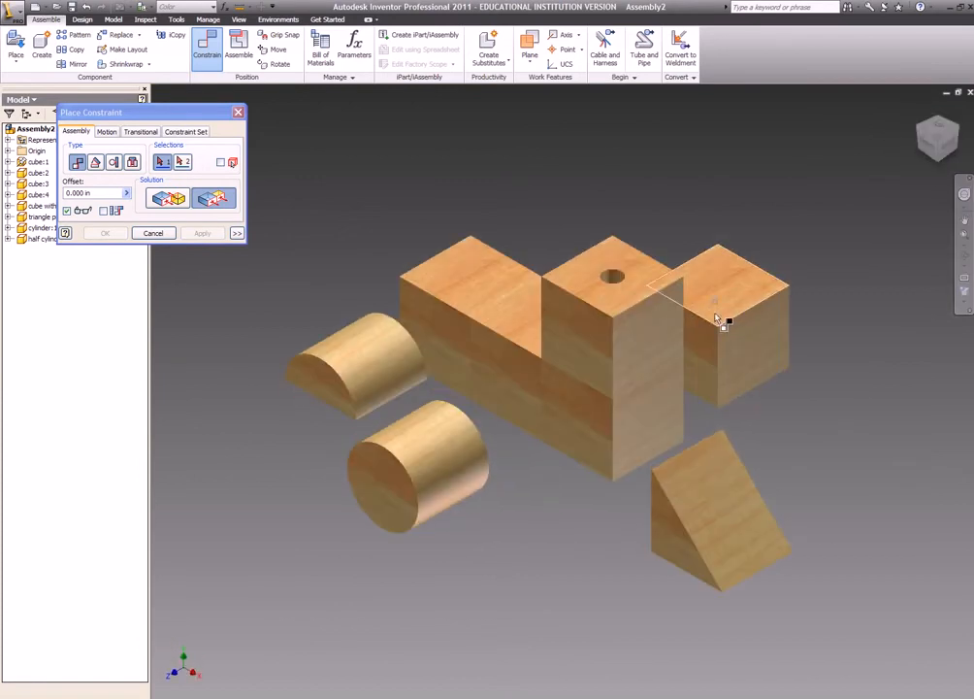
{"action": "left_click", "coordinate": [162, 201]}
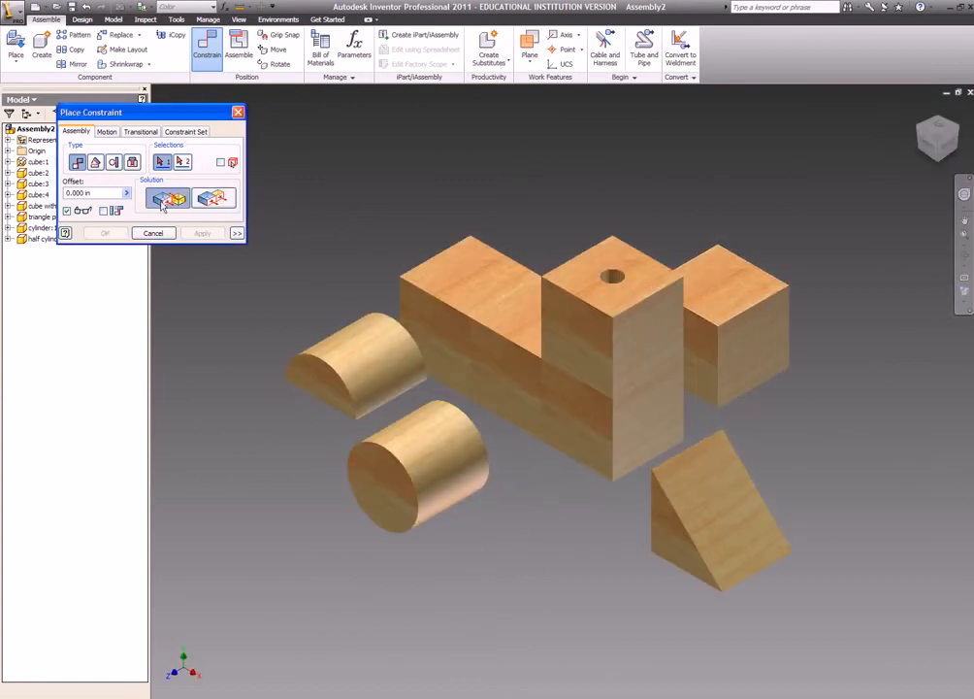
{"action": "left_click", "coordinate": [573, 428]}
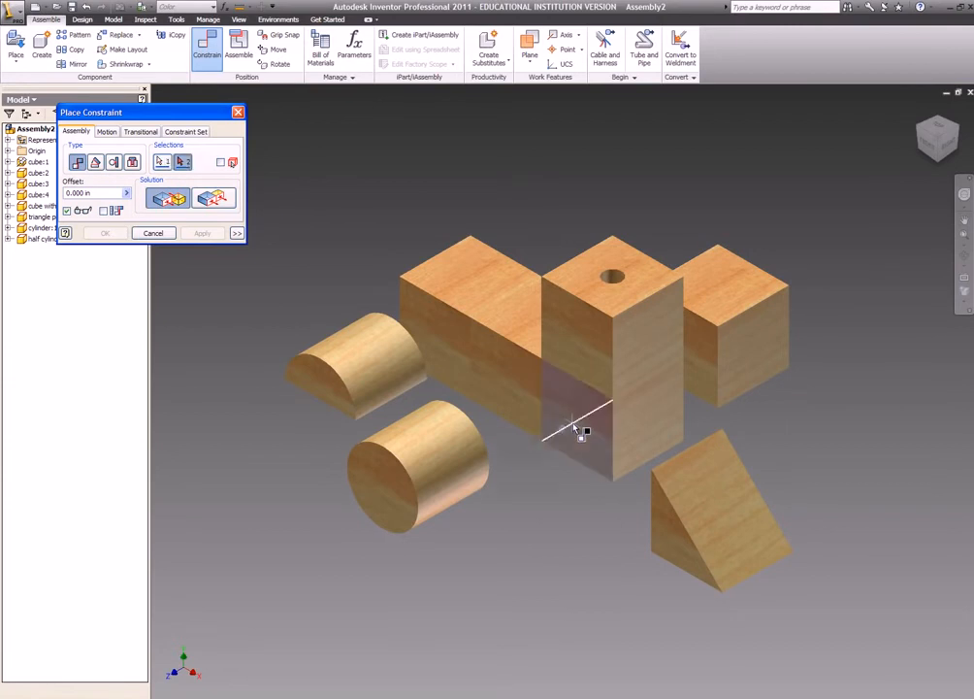
{"action": "left_click", "coordinate": [694, 344]}
{"action": "left_click", "coordinate": [194, 233]}
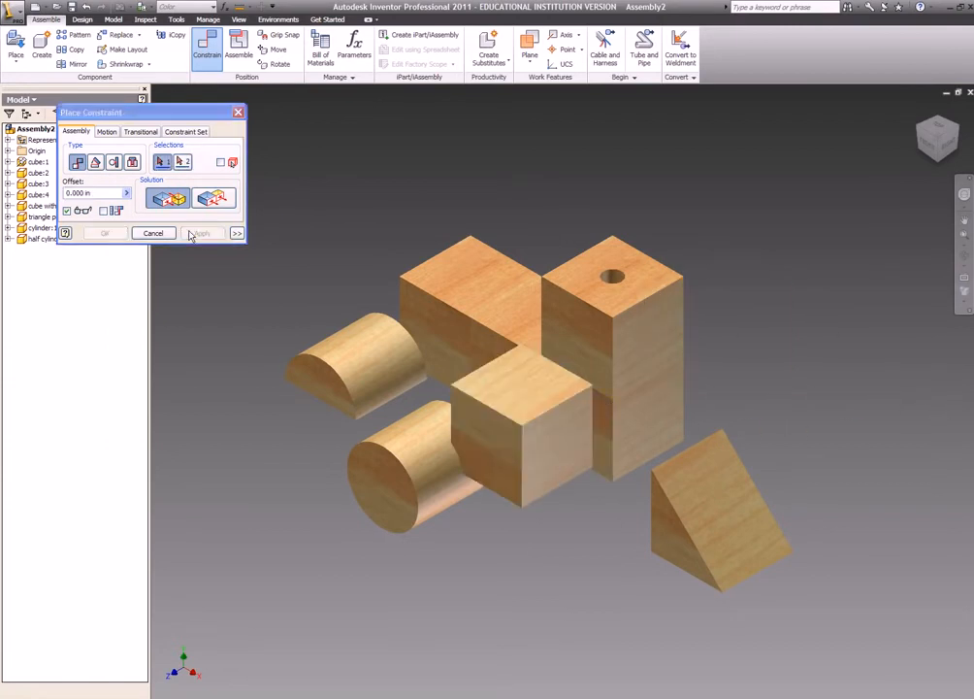
Add flush constraints with 0.000 in offset between the right faces and the bottom faces of cube:4 and cube:1
{"action": "left_click", "coordinate": [212, 201]}
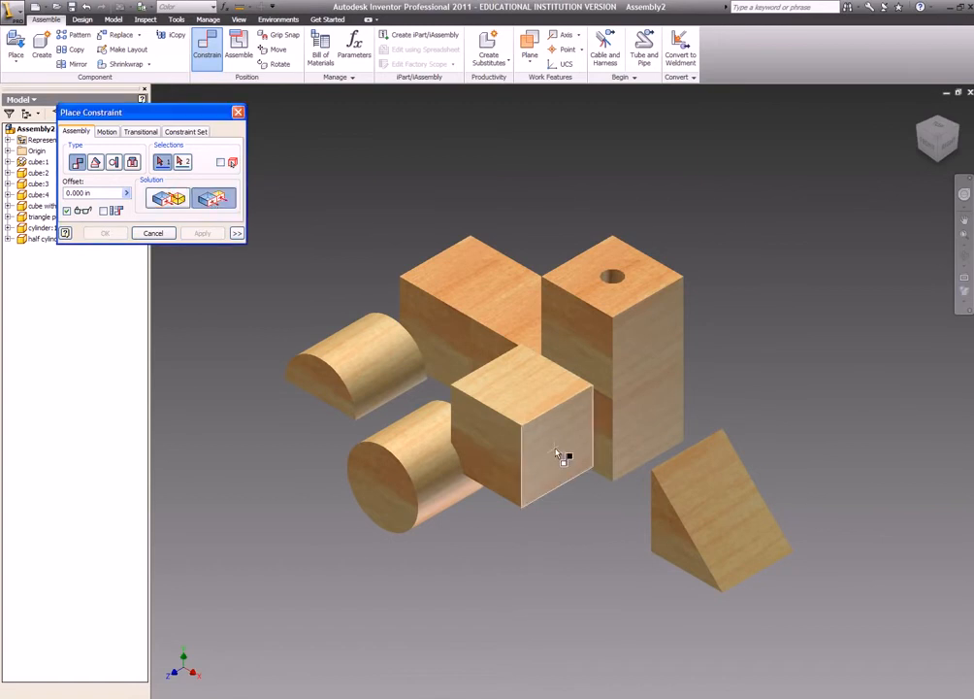
{"action": "left_click", "coordinate": [559, 452]}
{"action": "left_click", "coordinate": [646, 442]}
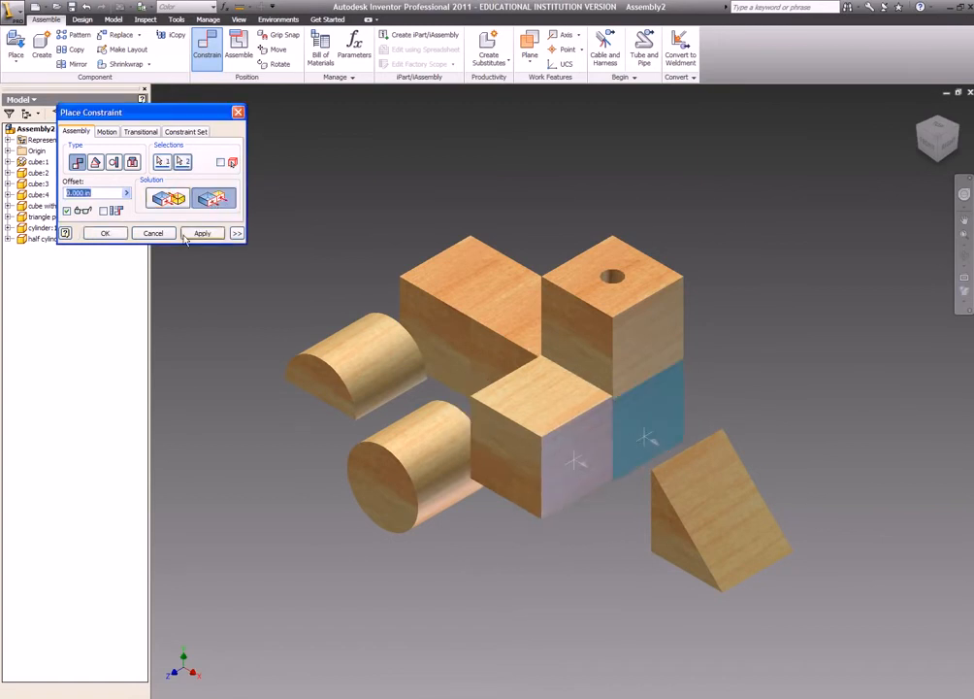
{"action": "left_click", "coordinate": [201, 235]}
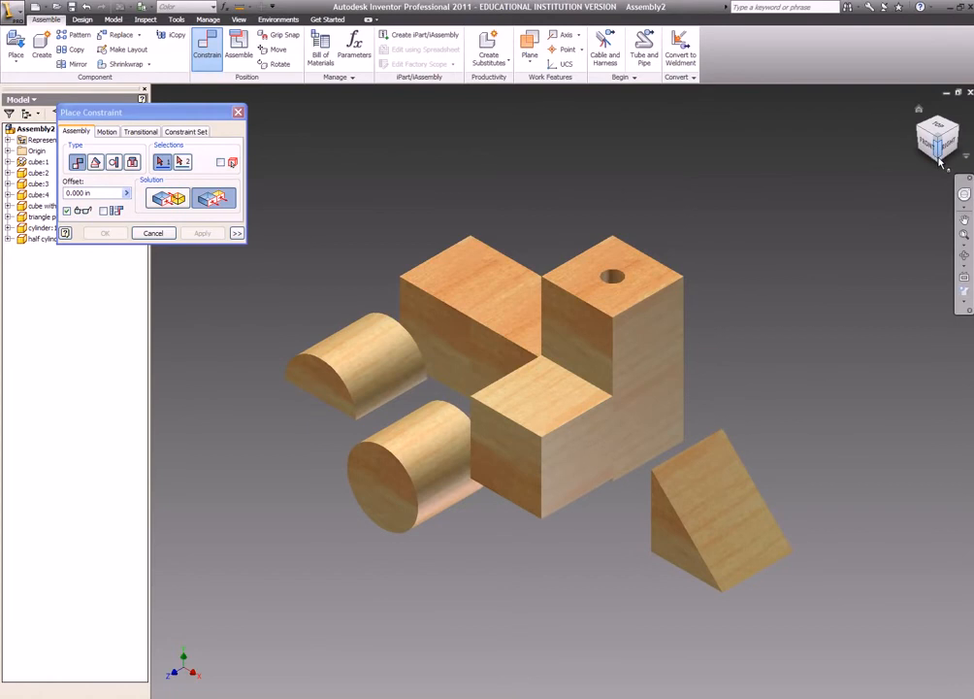
{"action": "left_click", "coordinate": [939, 163]}
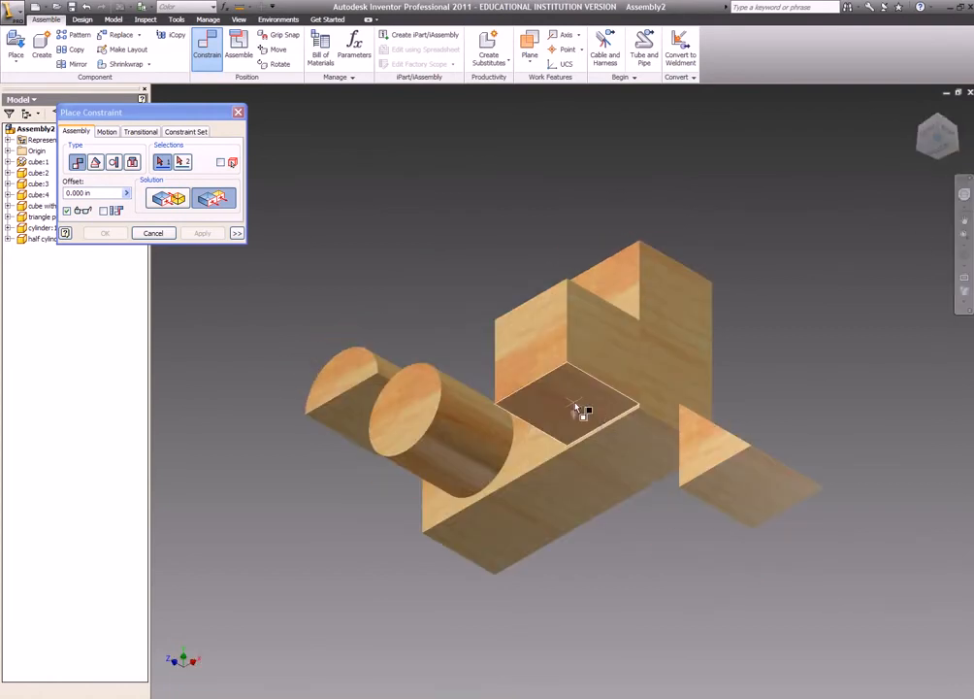
{"action": "left_click", "coordinate": [575, 409]}
{"action": "left_click", "coordinate": [644, 443]}
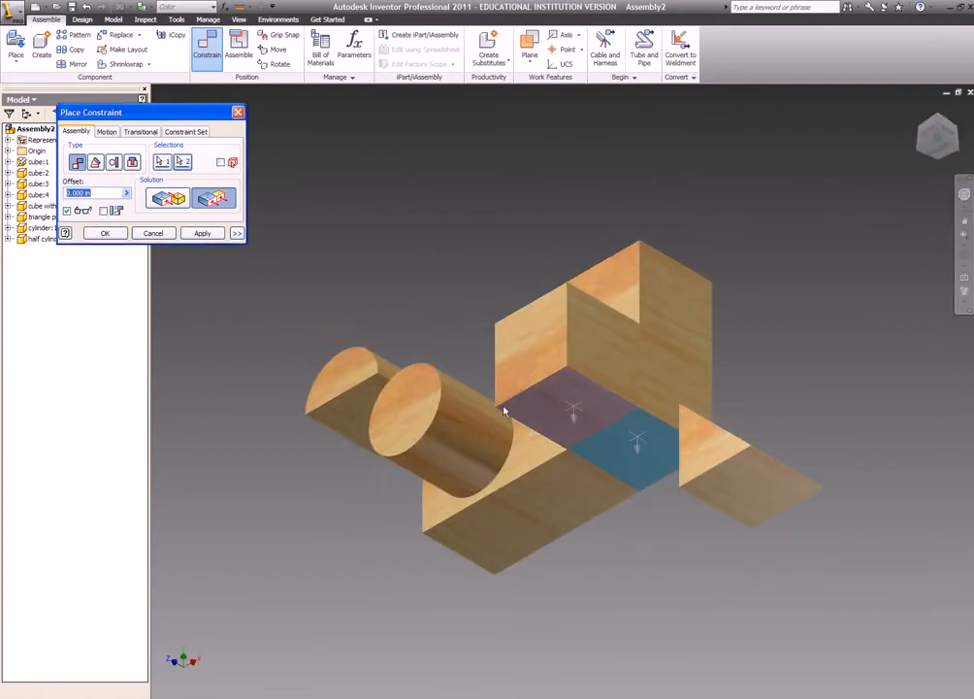
{"action": "left_click", "coordinate": [201, 234]}
Mate the vertical rectangular face of the triangular block to the right face of cube:4 with a 0.000 in offset
{"action": "left_click", "coordinate": [919, 114]}
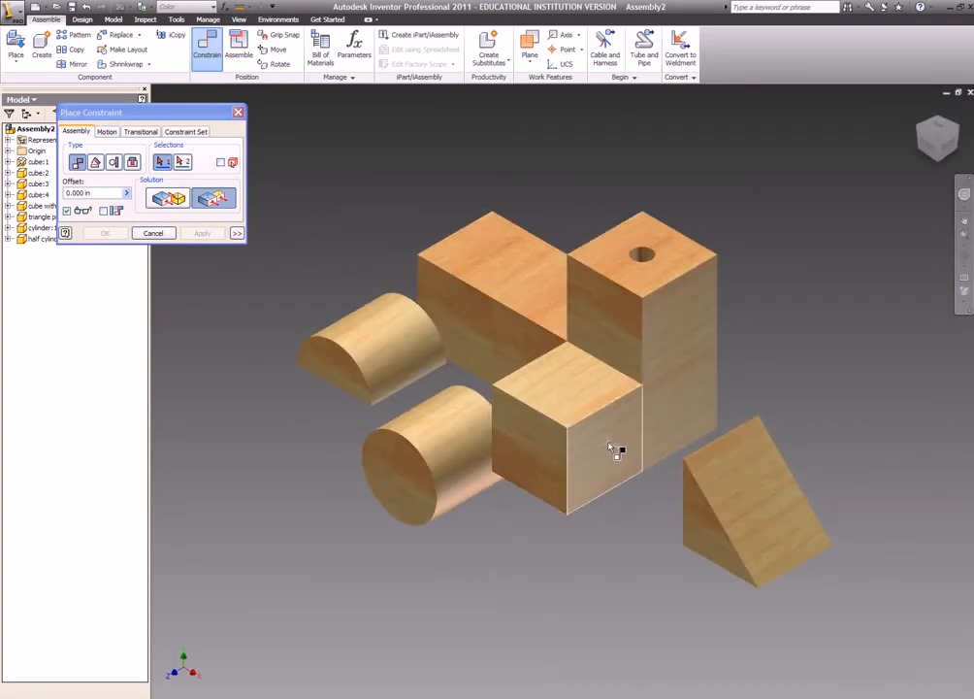
{"action": "left_click", "coordinate": [170, 198]}
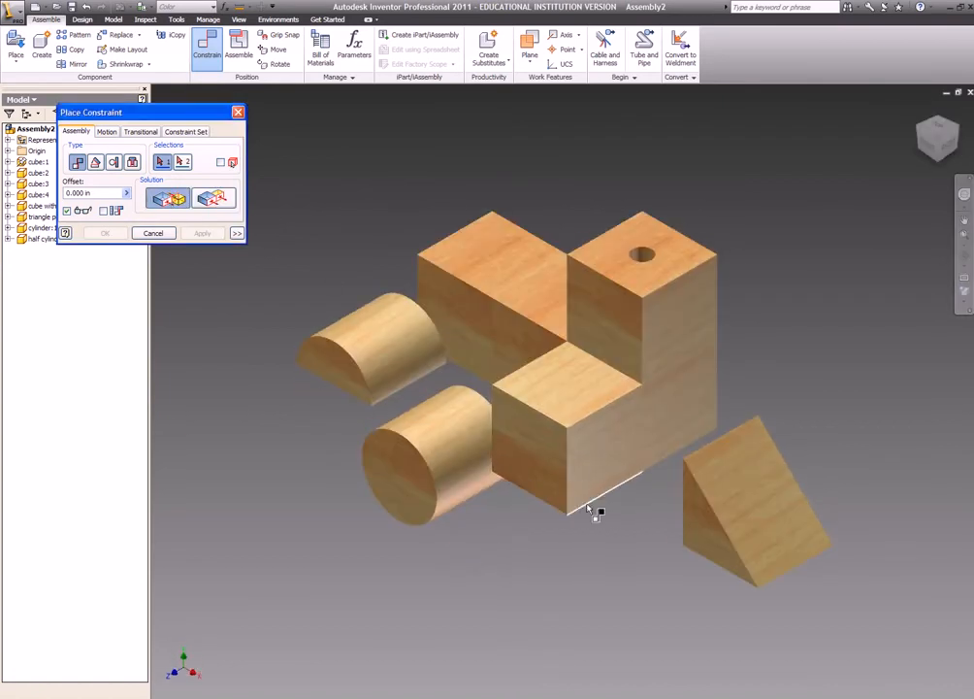
{"action": "left_click", "coordinate": [603, 463]}
{"action": "left_click", "coordinate": [917, 128]}
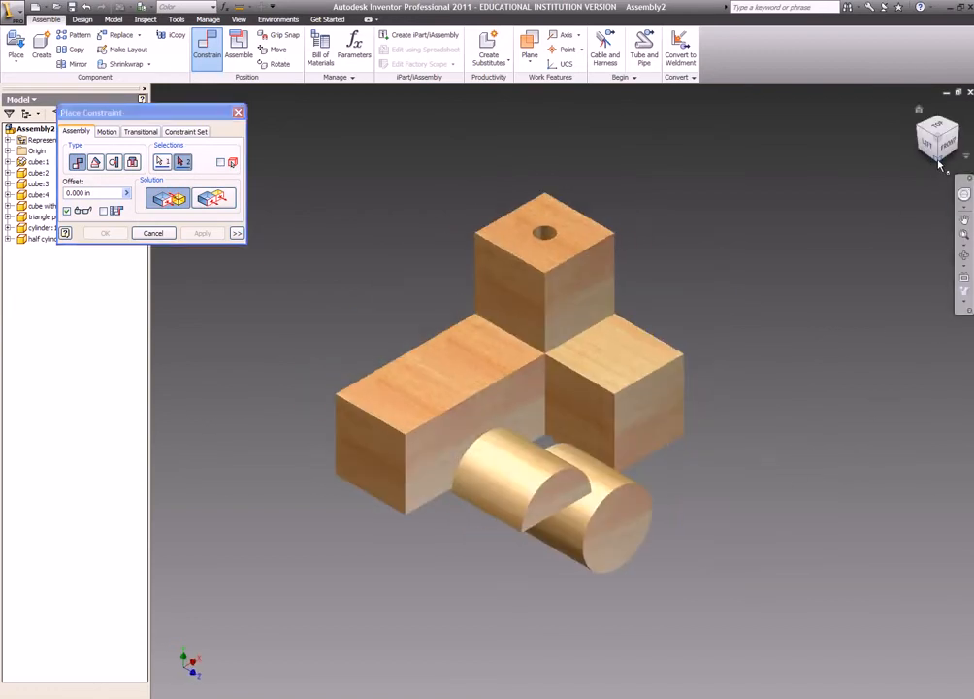
{"action": "left_click", "coordinate": [940, 165]}
{"action": "left_click", "coordinate": [569, 559]}
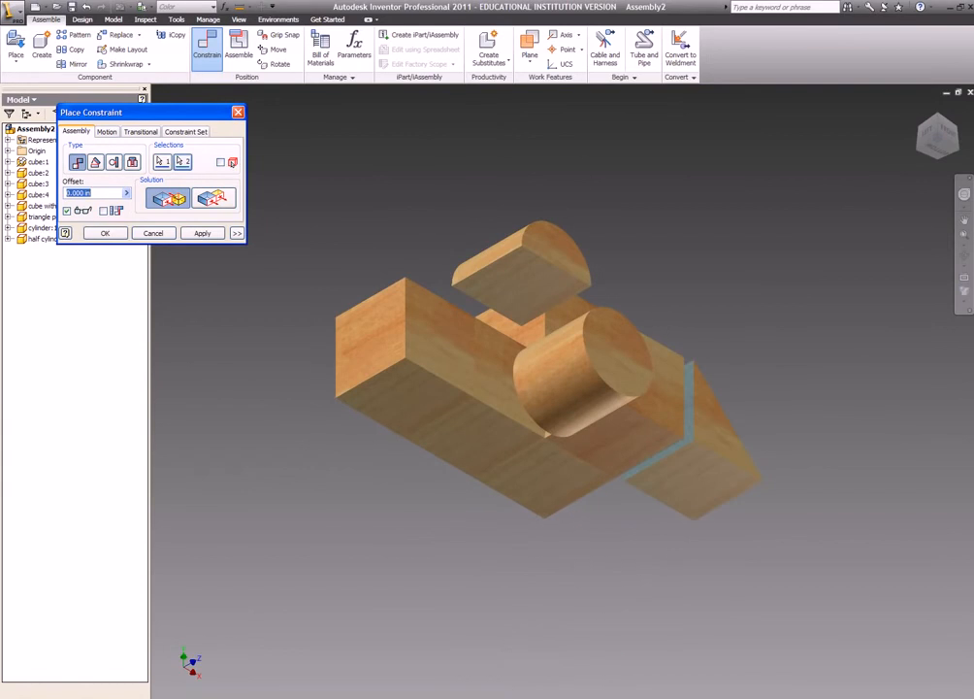
{"action": "left_click", "coordinate": [203, 232]}
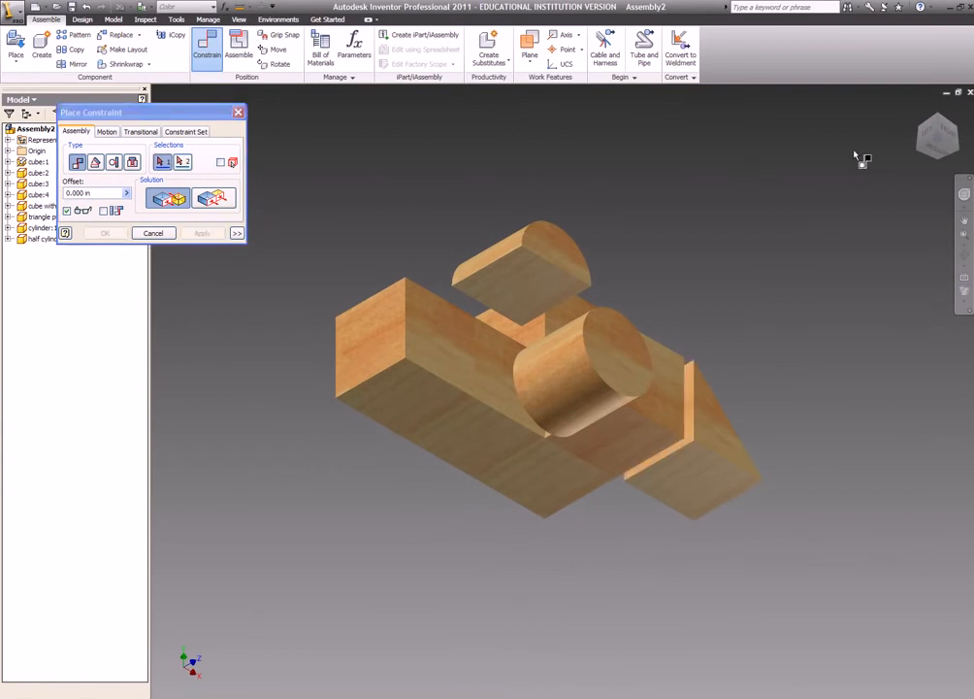
Add flush constraints with 0.000 in offset between the front faces and the bottom faces of cube:4 and the triangular block
{"action": "left_click", "coordinate": [920, 112]}
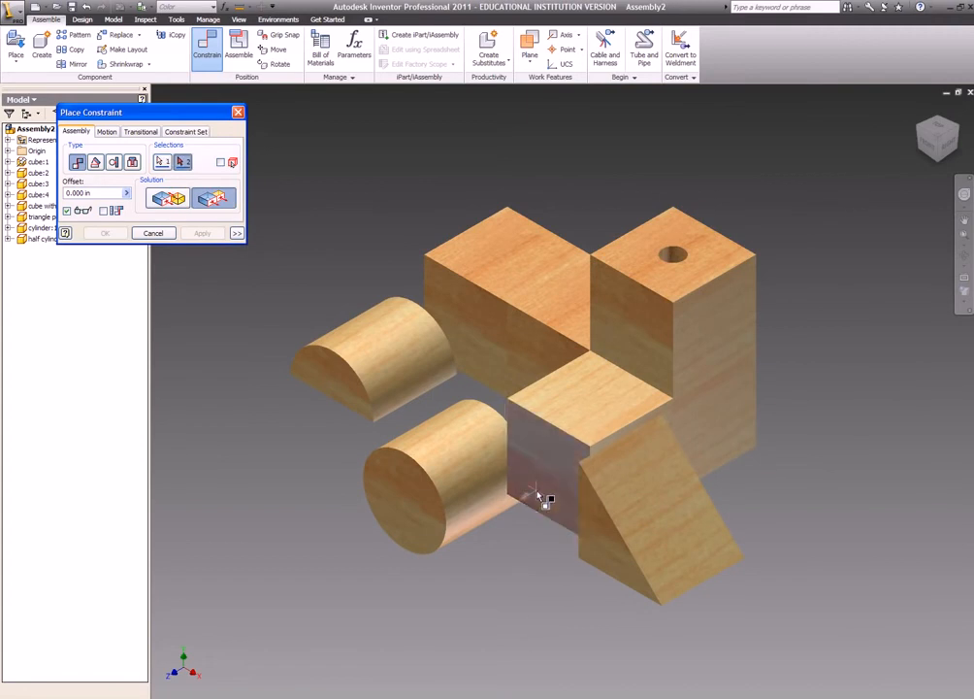
{"action": "left_click", "coordinate": [534, 492]}
{"action": "left_click", "coordinate": [602, 543]}
{"action": "left_click", "coordinate": [202, 233]}
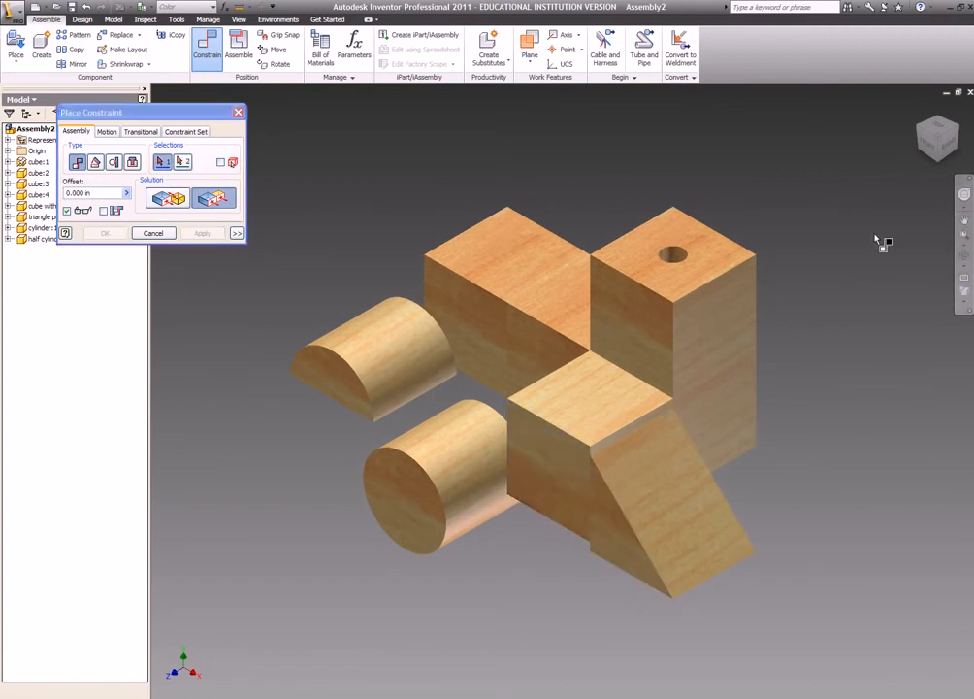
{"action": "left_click", "coordinate": [939, 165]}
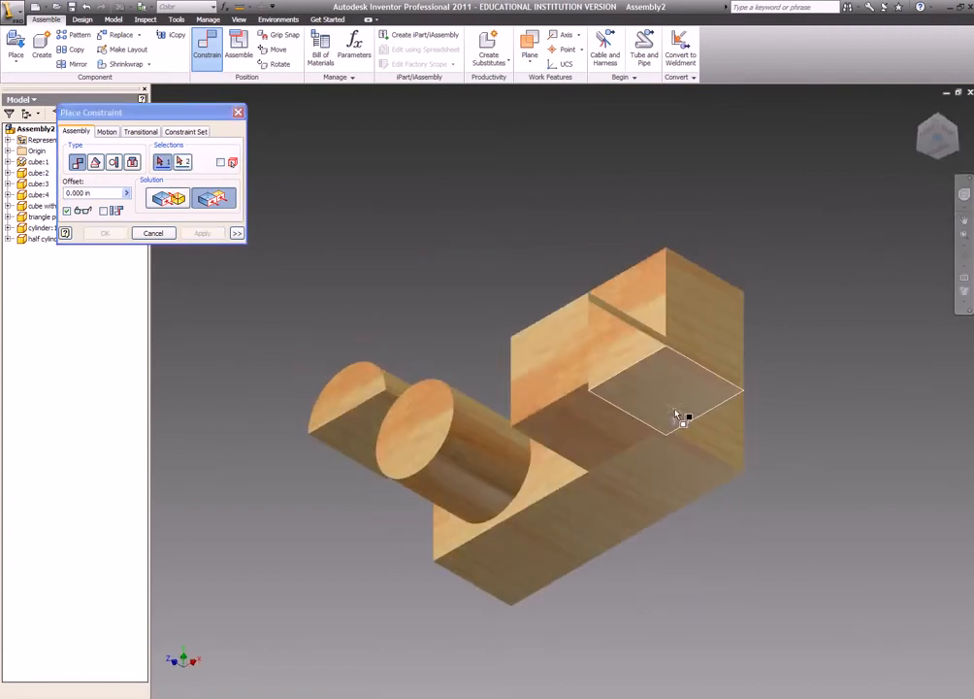
{"action": "left_click", "coordinate": [668, 411]}
{"action": "left_click", "coordinate": [583, 432]}
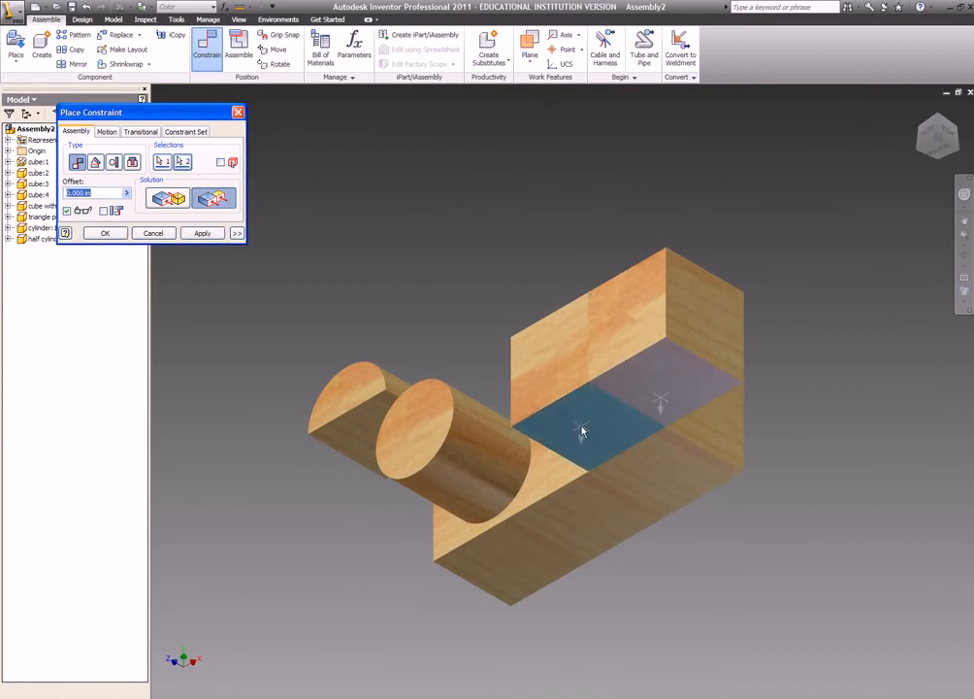
{"action": "left_click", "coordinate": [216, 235]}
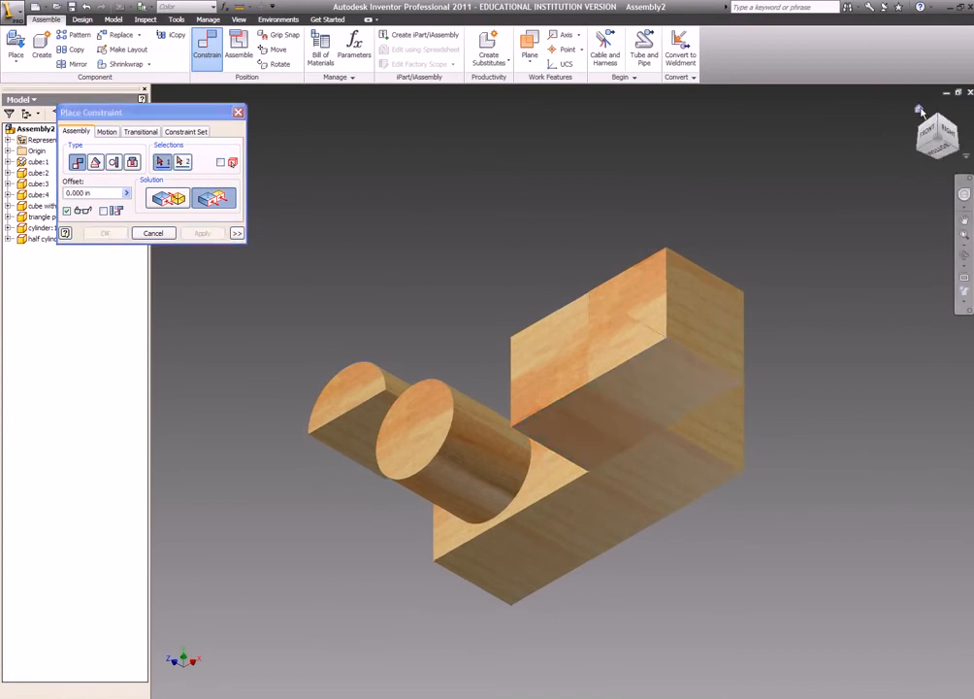
Mate the back semicircular end of the half cylinder to the front face of cube:3 with a 0.000 in offset
{"action": "left_click", "coordinate": [920, 110]}
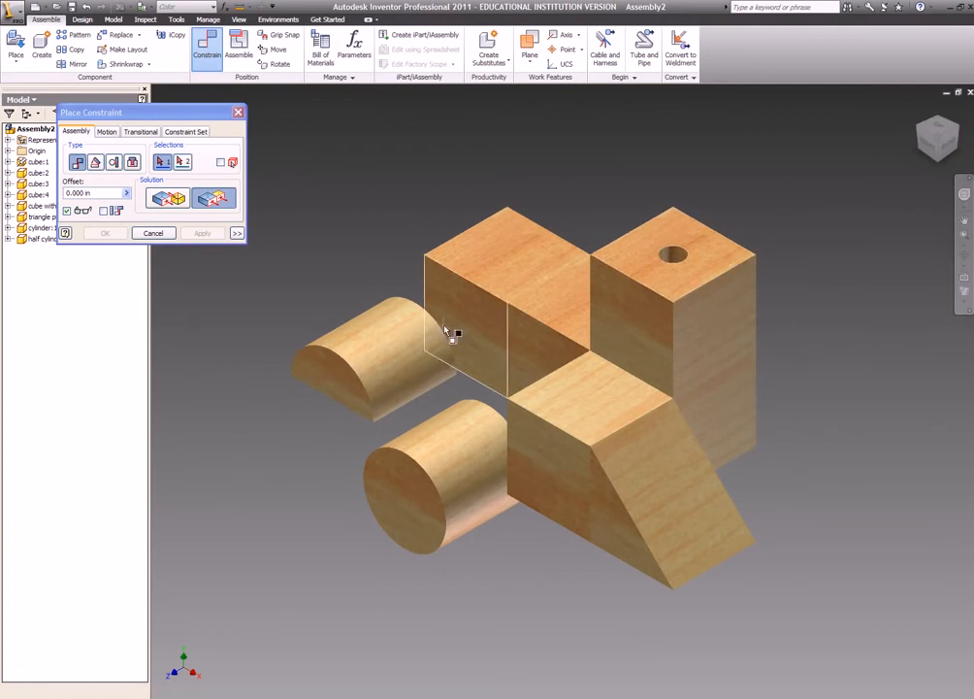
{"action": "left_click", "coordinate": [172, 196]}
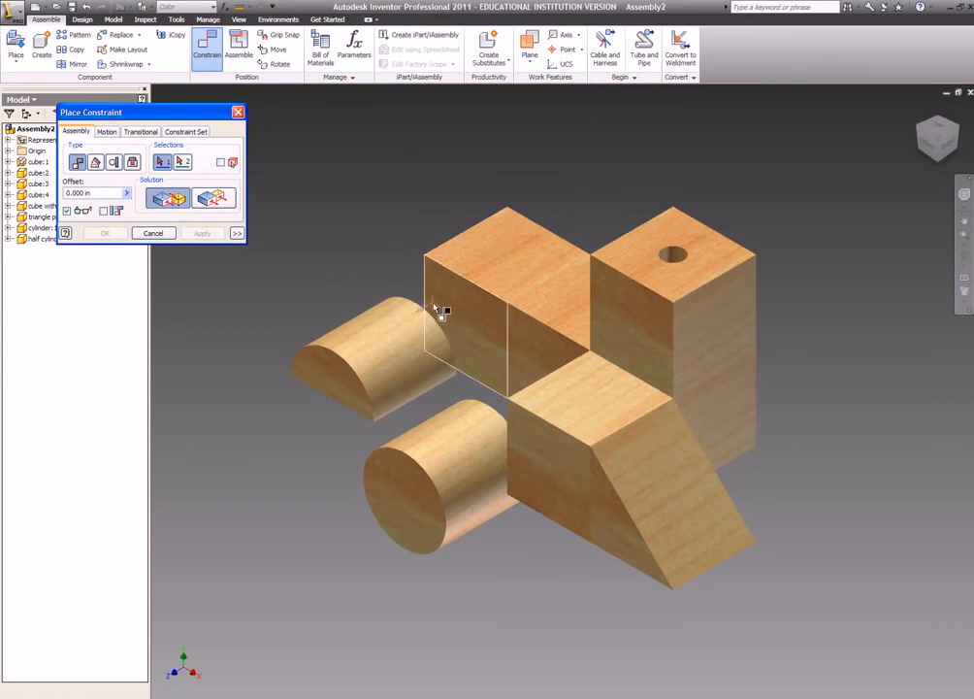
{"action": "left_click", "coordinate": [485, 330]}
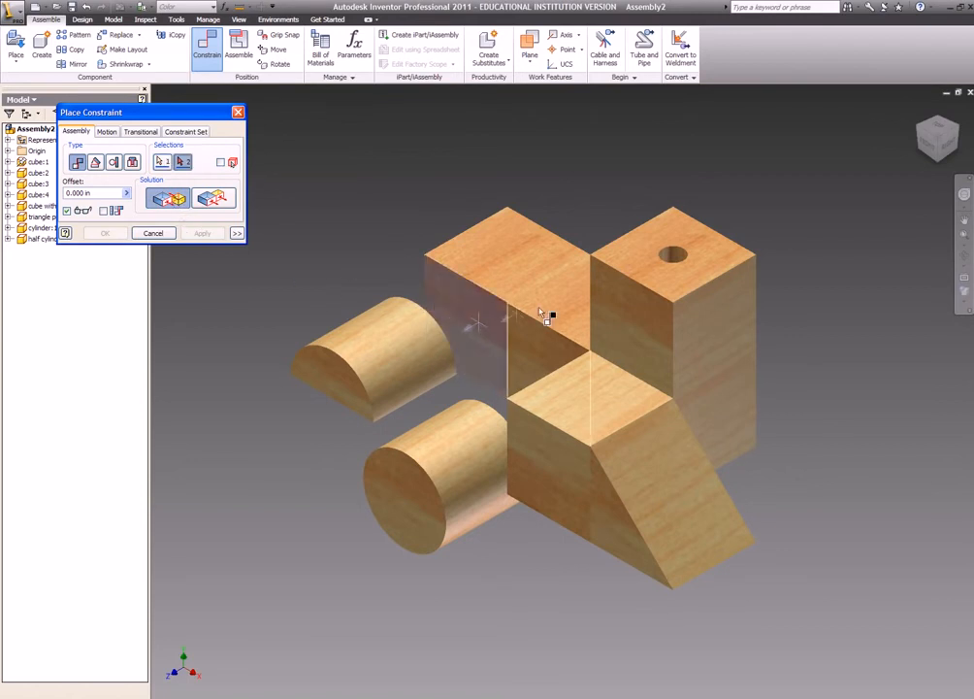
{"action": "left_click", "coordinate": [959, 131]}
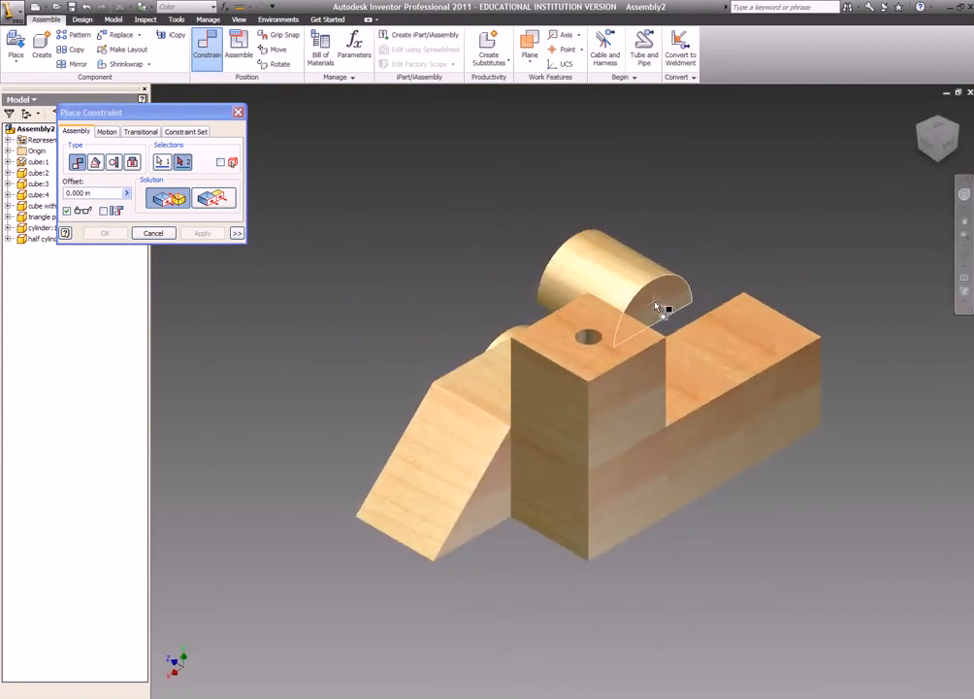
{"action": "left_click", "coordinate": [657, 307]}
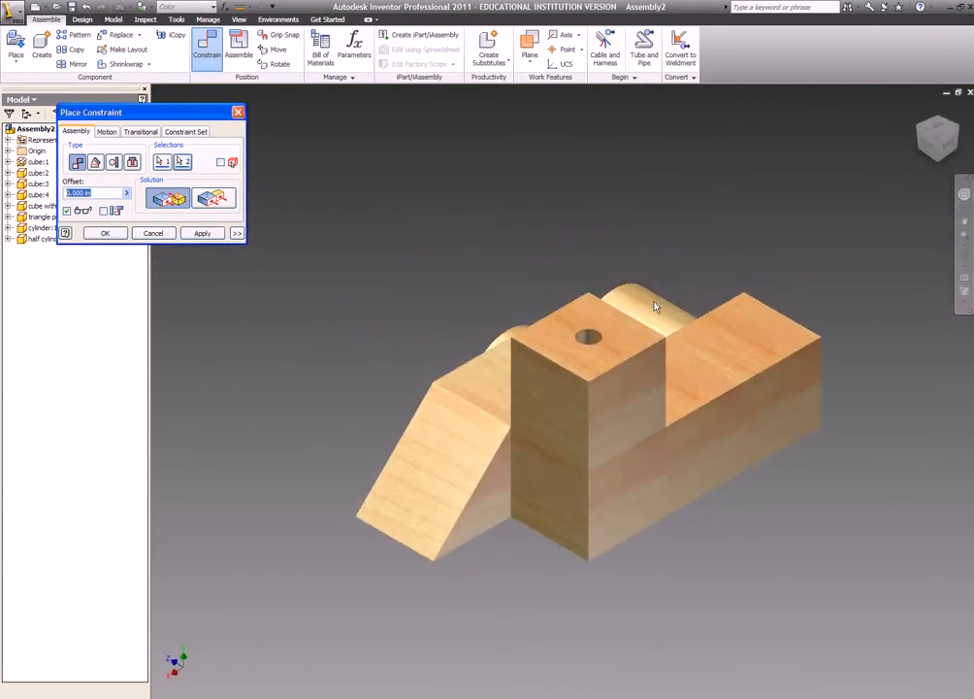
{"action": "left_click", "coordinate": [202, 234]}
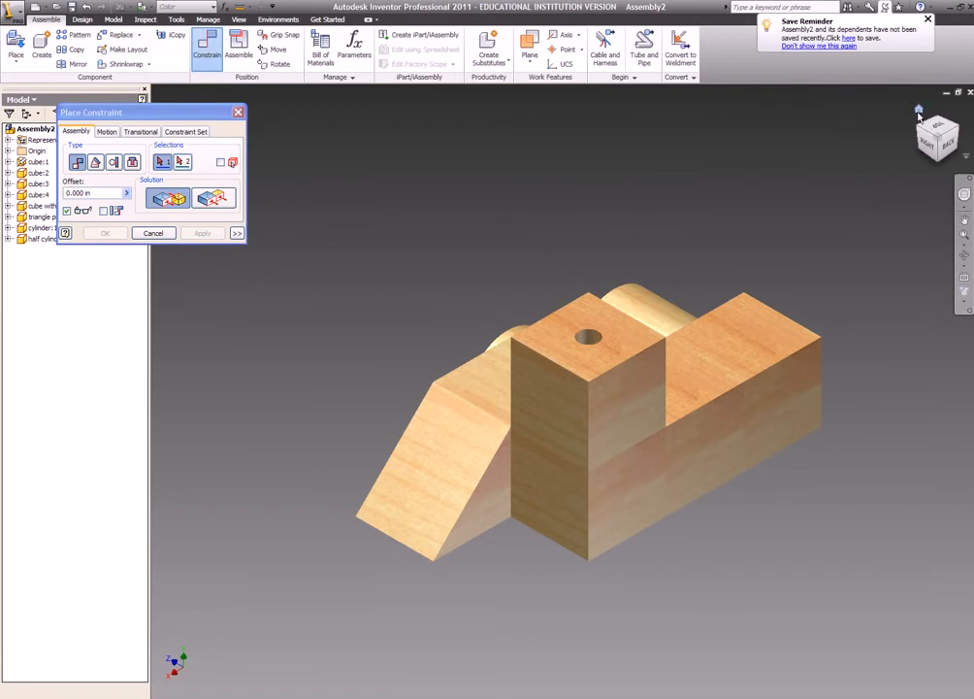
Add a flush constraint with 0.000 in offset between the flat underside of the half cylinder and the bottom face of cube:3
{"action": "left_click", "coordinate": [919, 114]}
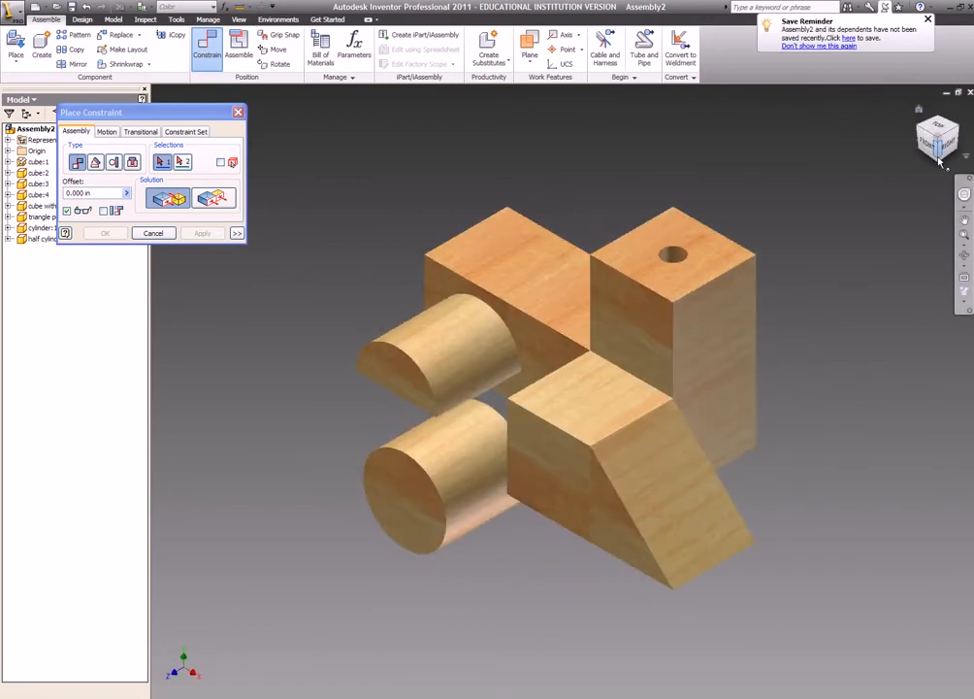
{"action": "left_click", "coordinate": [939, 163]}
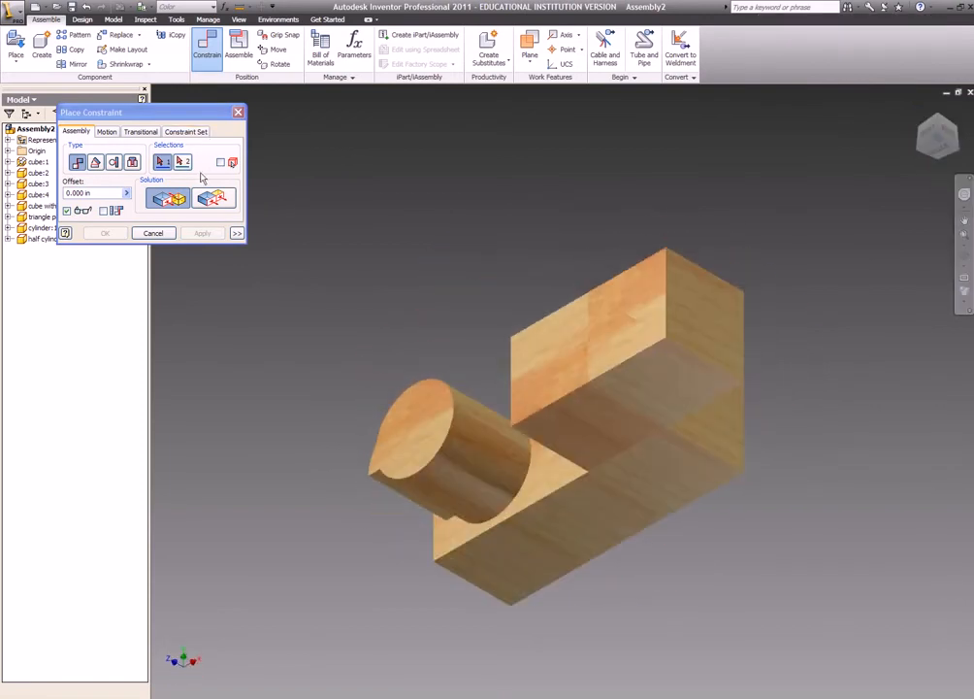
{"action": "left_click", "coordinate": [214, 200]}
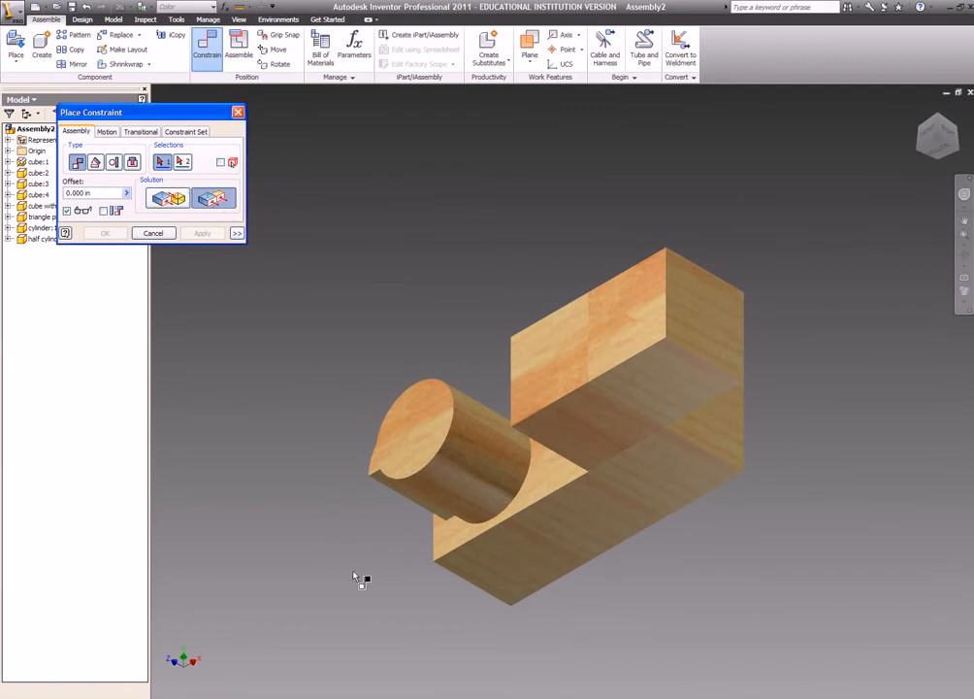
{"action": "left_click", "coordinate": [419, 503]}
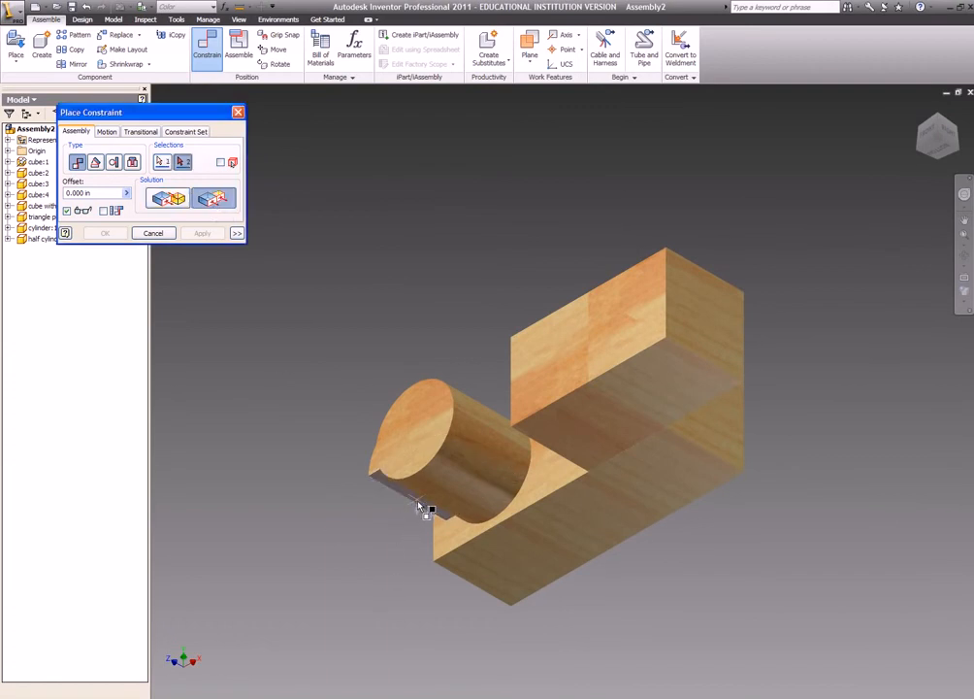
{"action": "left_click", "coordinate": [491, 560]}
{"action": "left_click", "coordinate": [199, 234]}
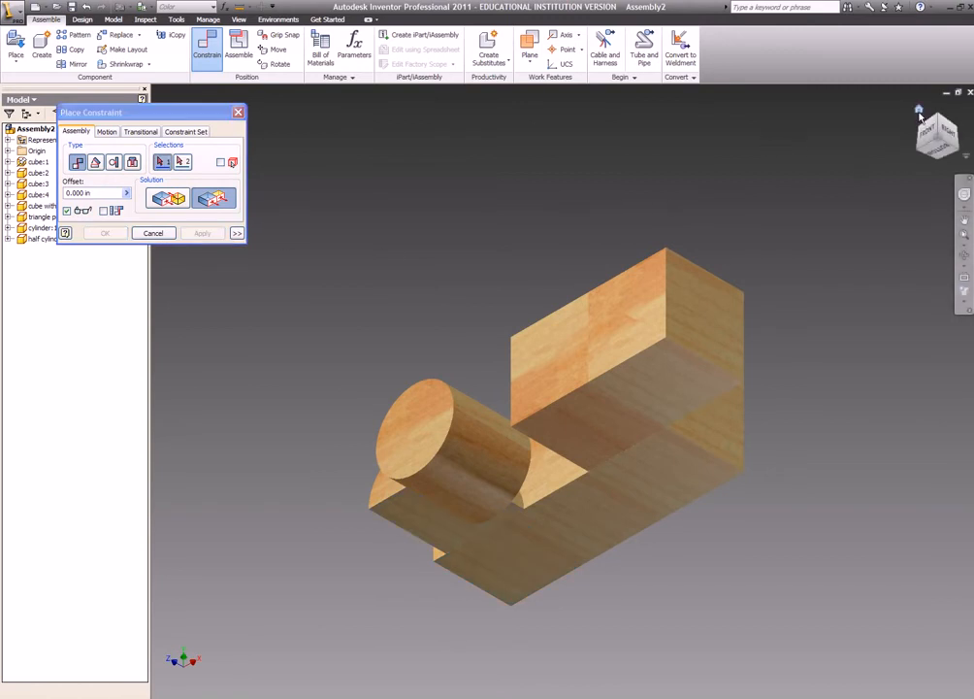
Add a tangent constraint between the left face of cube:3 and the half cylinder's curved surface, using the Inside solution with 0.000 in offset
{"action": "left_click", "coordinate": [919, 109]}
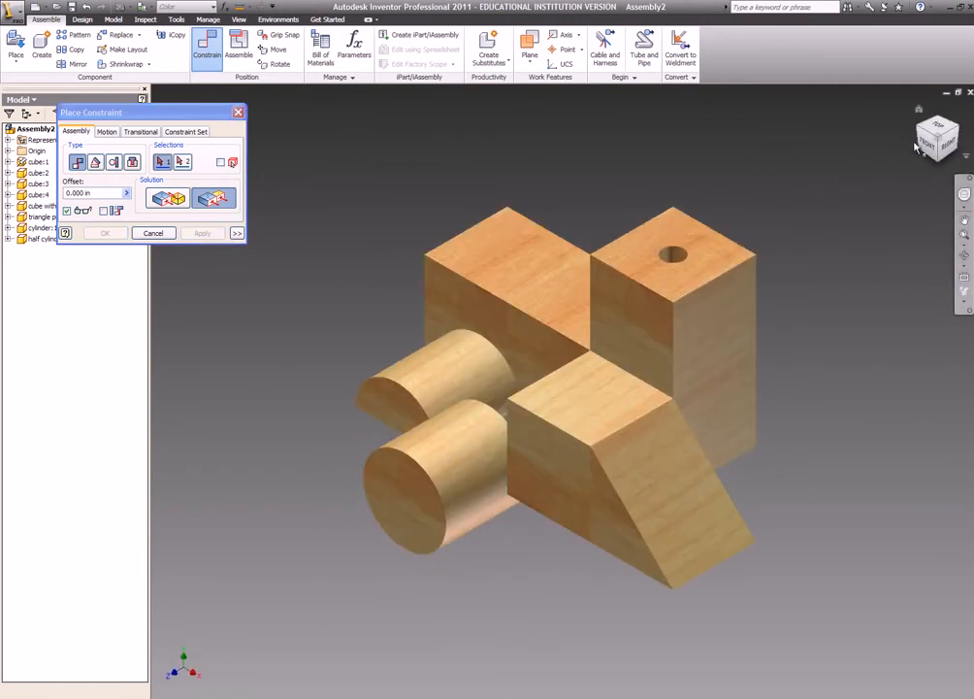
{"action": "left_click", "coordinate": [924, 136]}
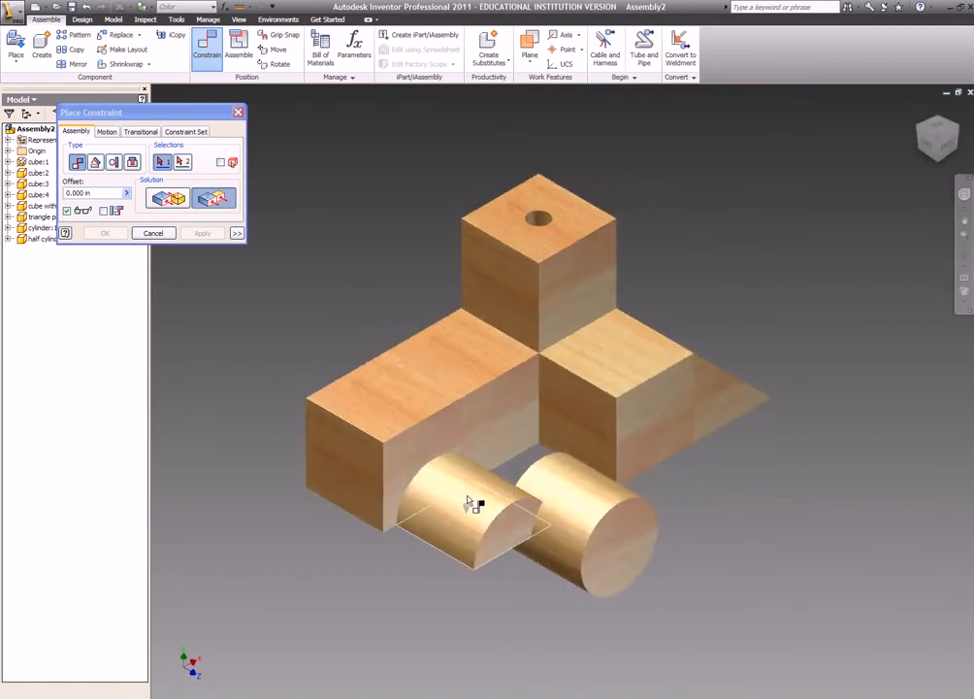
{"action": "left_click", "coordinate": [114, 163]}
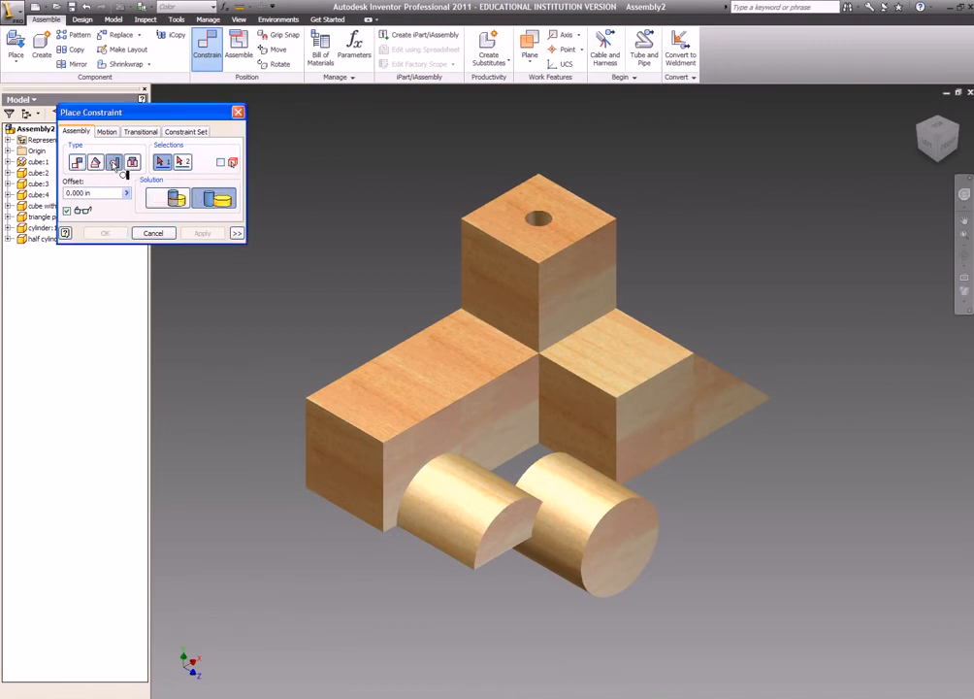
{"action": "left_click", "coordinate": [334, 471]}
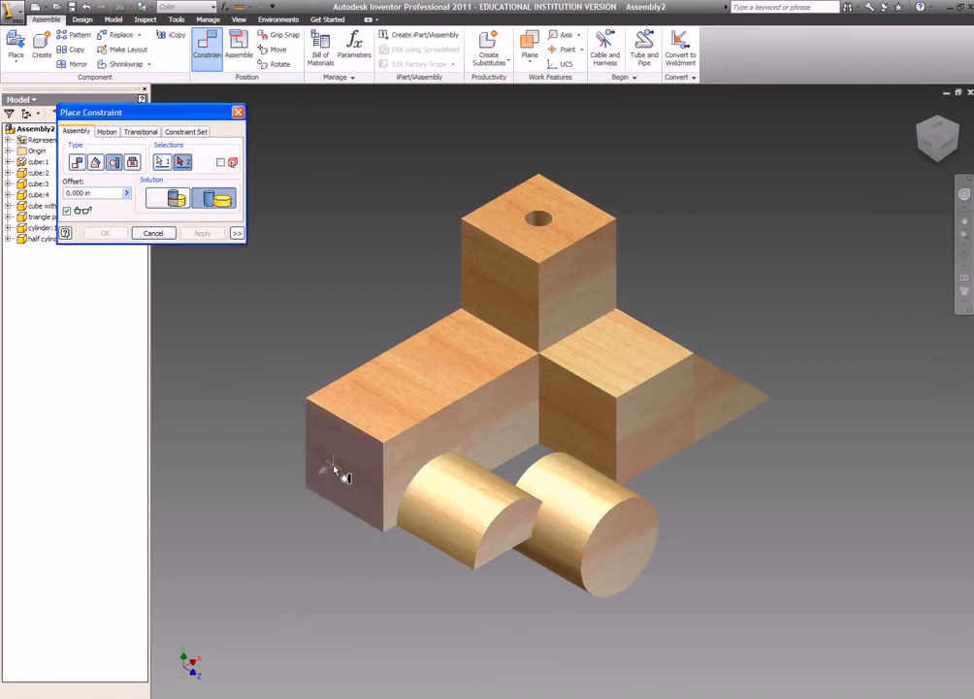
{"action": "left_click", "coordinate": [437, 520]}
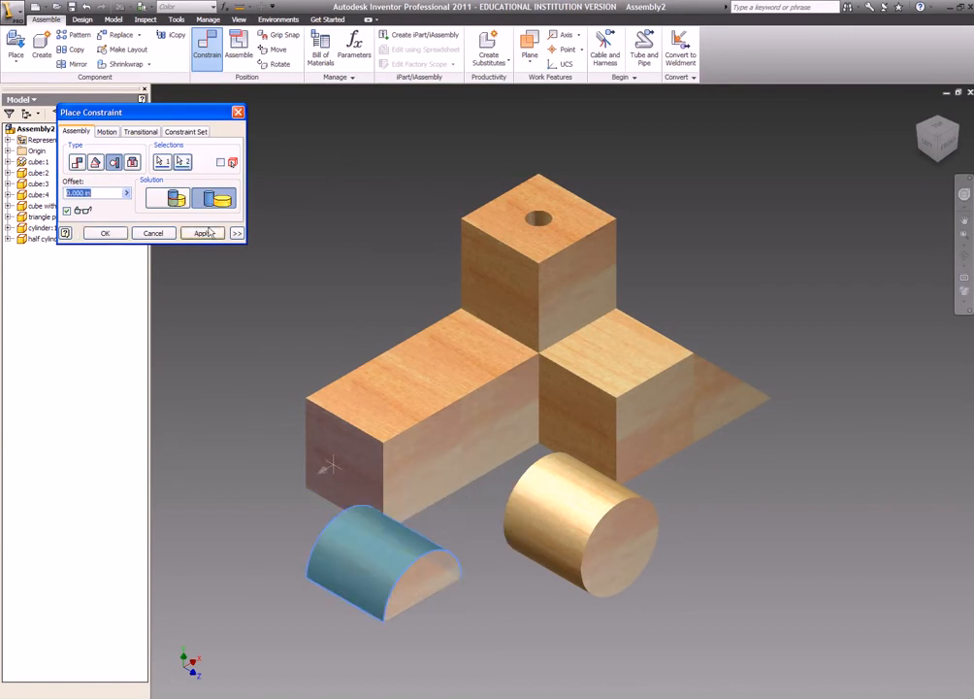
{"action": "left_click", "coordinate": [163, 200]}
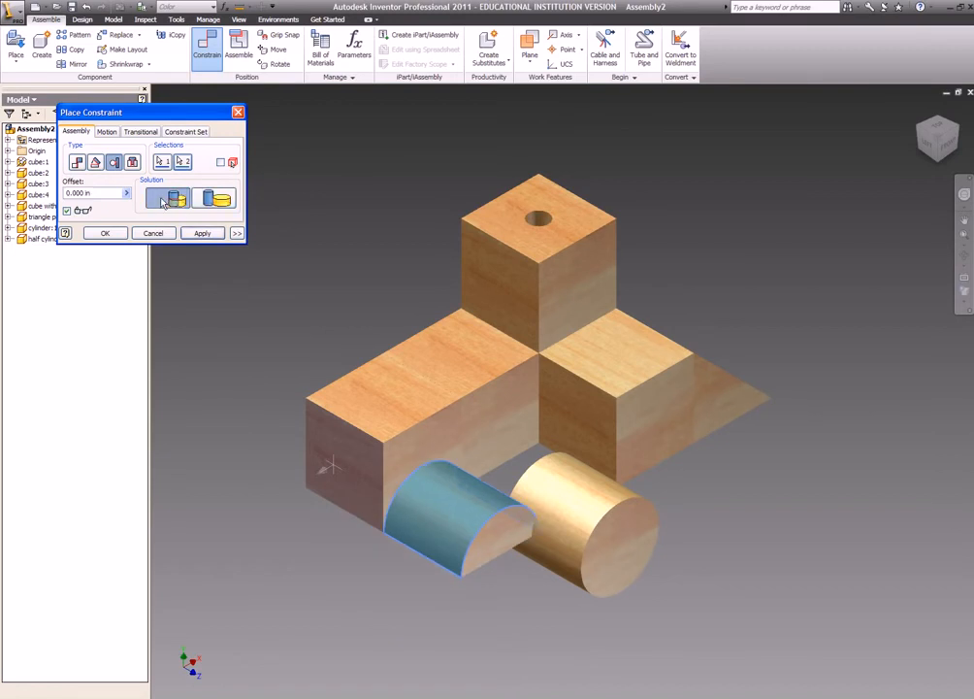
{"action": "left_click", "coordinate": [203, 233]}
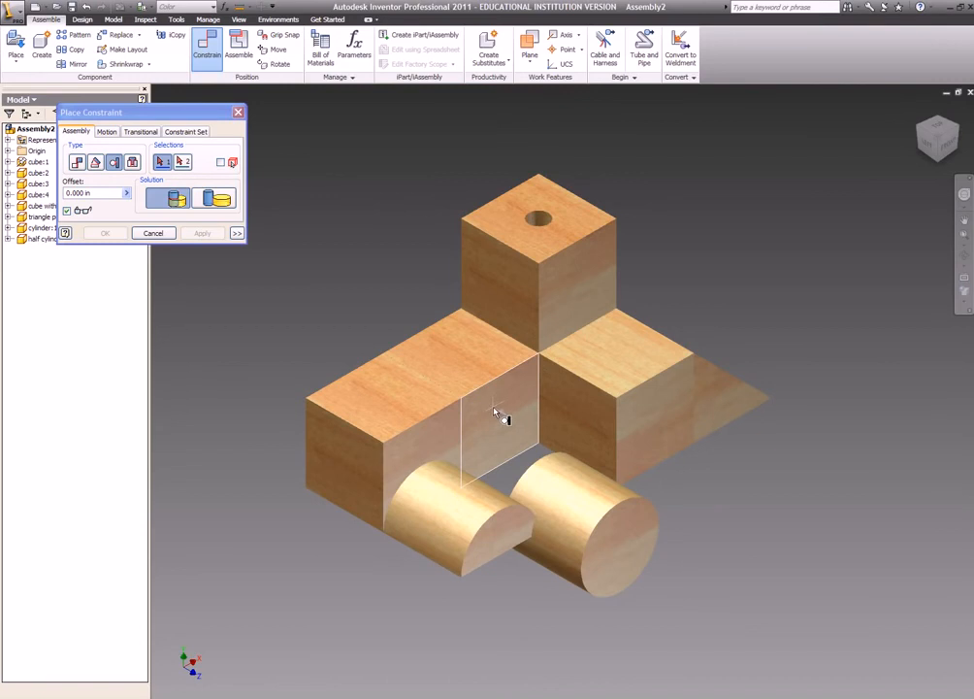
Mate the back circular end of the cylinder to the front face of cube:2 with a 0.000 in offset
{"action": "left_click", "coordinate": [76, 162]}
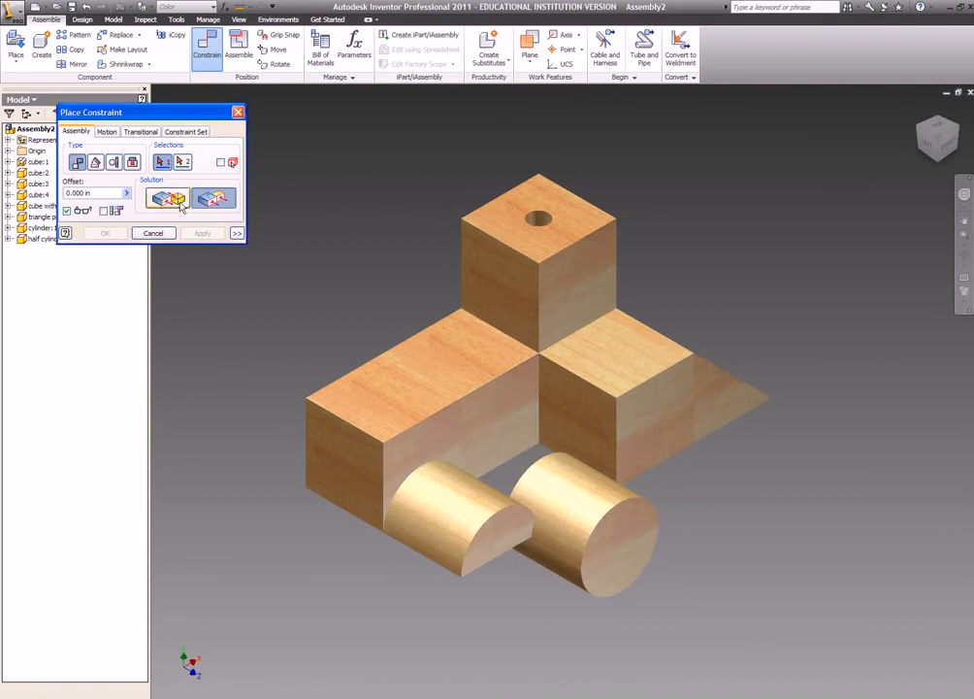
{"action": "left_click", "coordinate": [504, 427]}
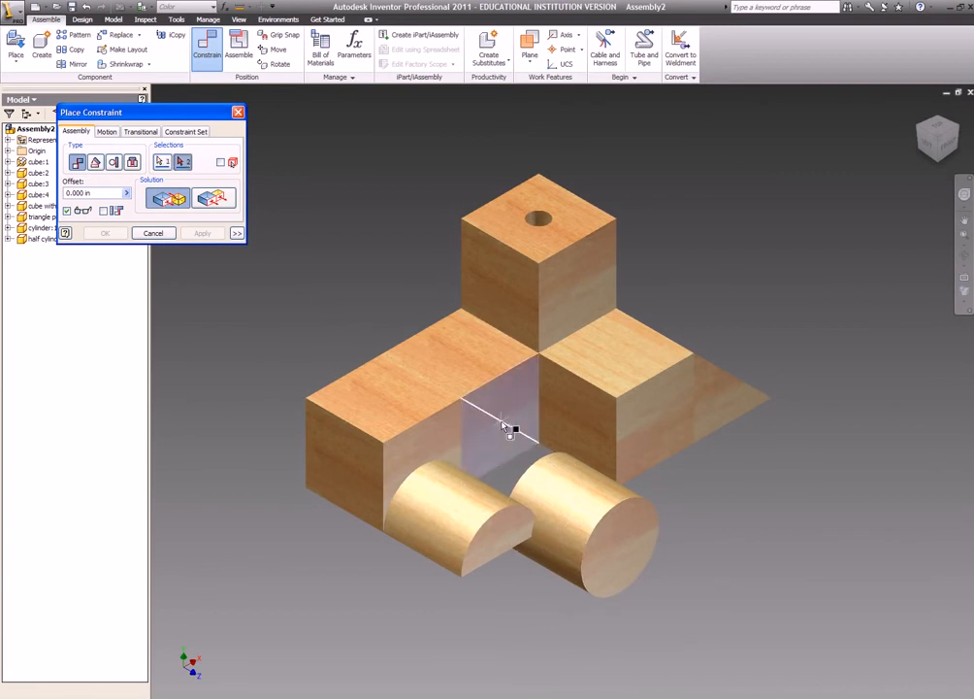
{"action": "left_click", "coordinate": [921, 130]}
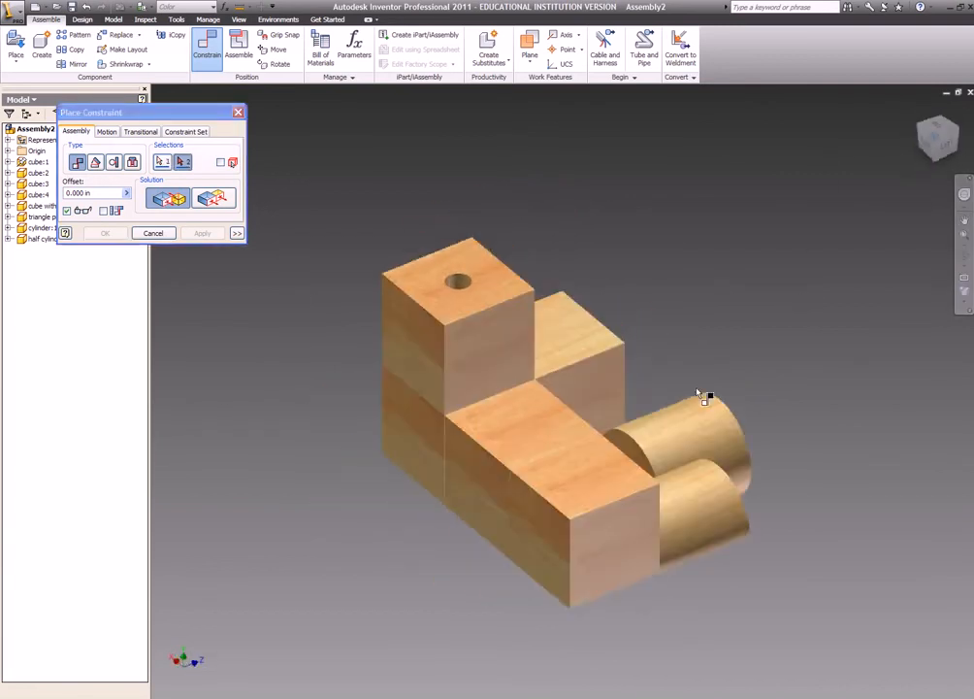
{"action": "left_click", "coordinate": [638, 439]}
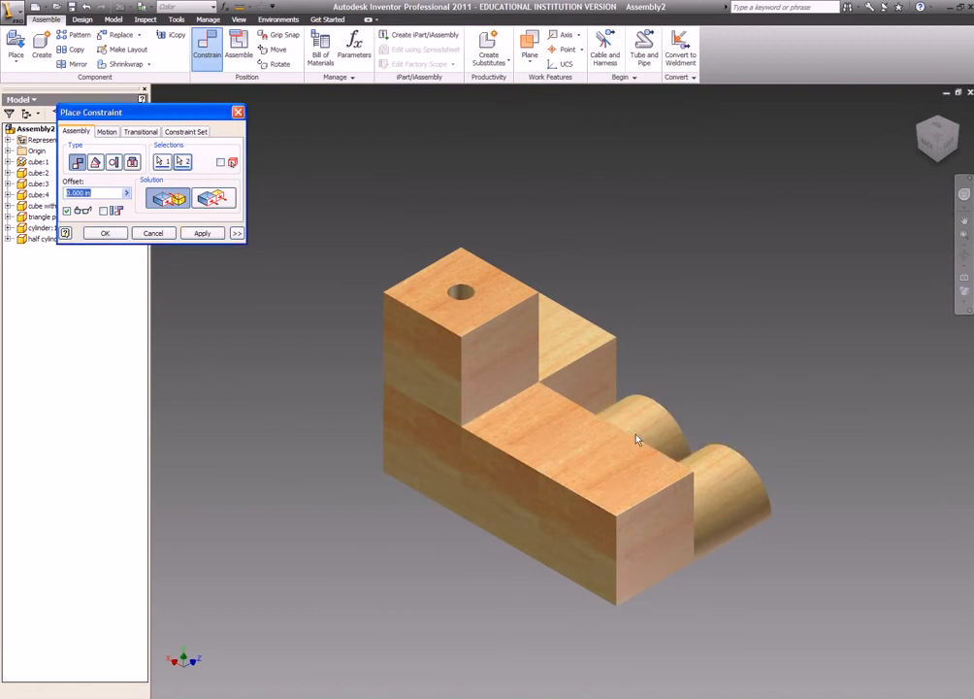
{"action": "left_click", "coordinate": [206, 233]}
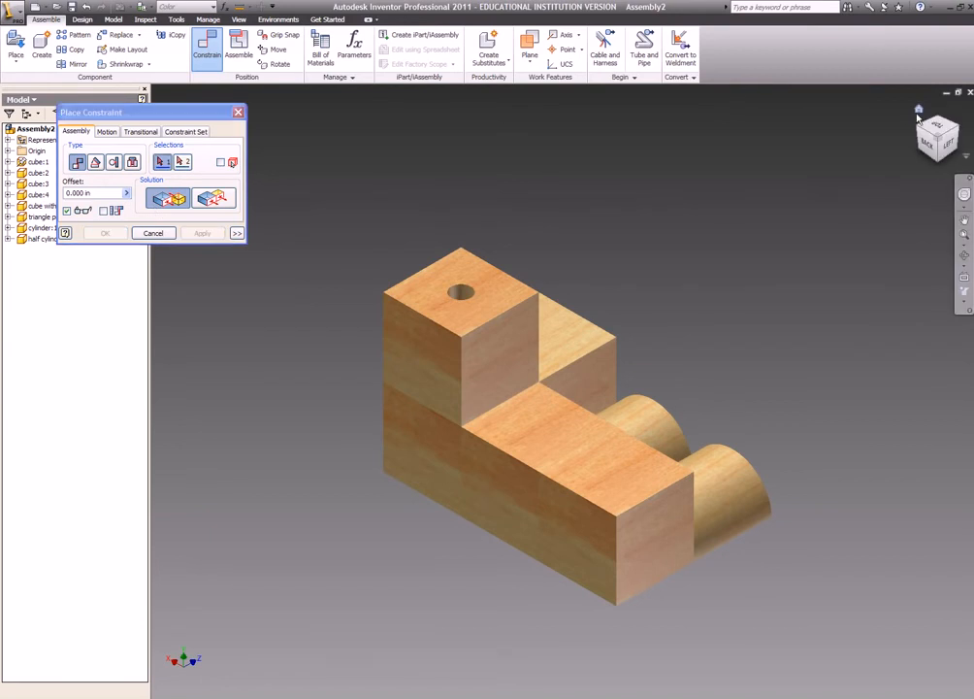
Add a tangent constraint between the cylinder's curved surface and the left face of cube:4, using the Outside solution with 0.000 in offset
{"action": "left_click", "coordinate": [921, 113]}
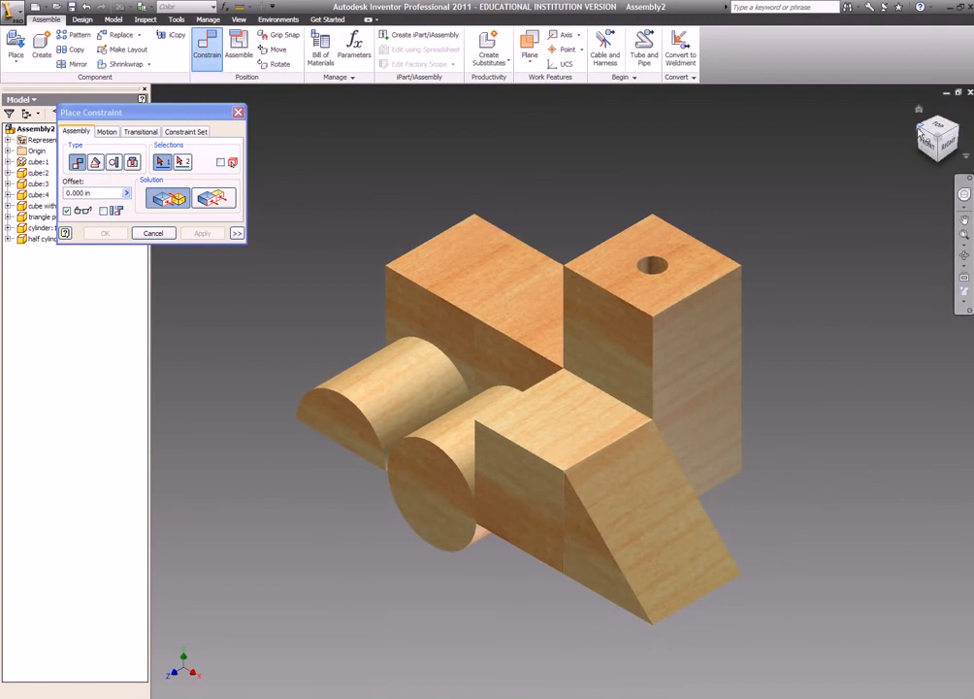
{"action": "left_click", "coordinate": [921, 134]}
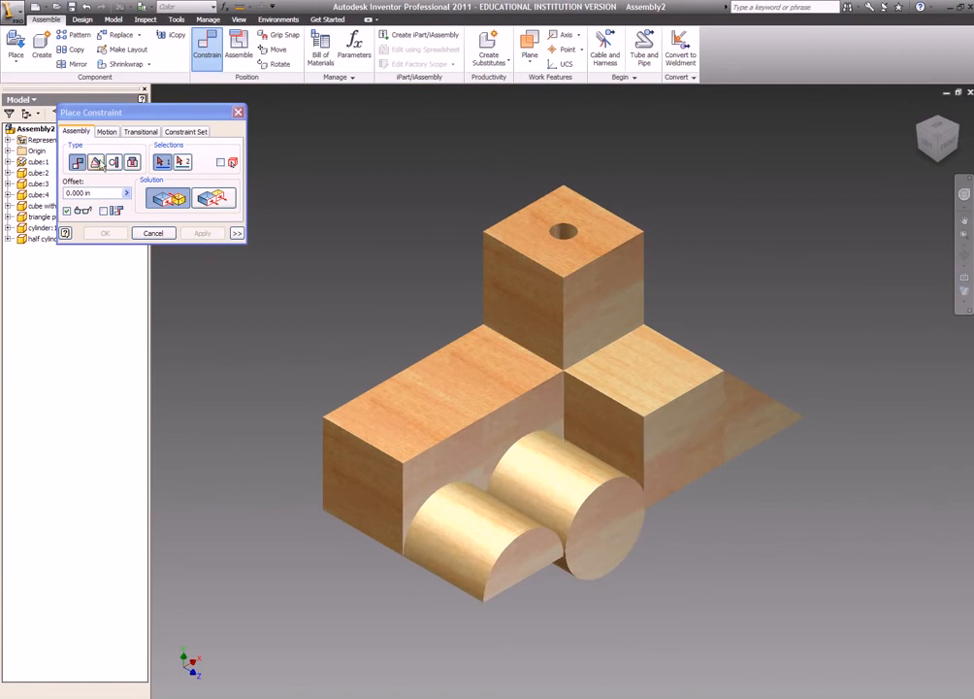
{"action": "left_click", "coordinate": [114, 163]}
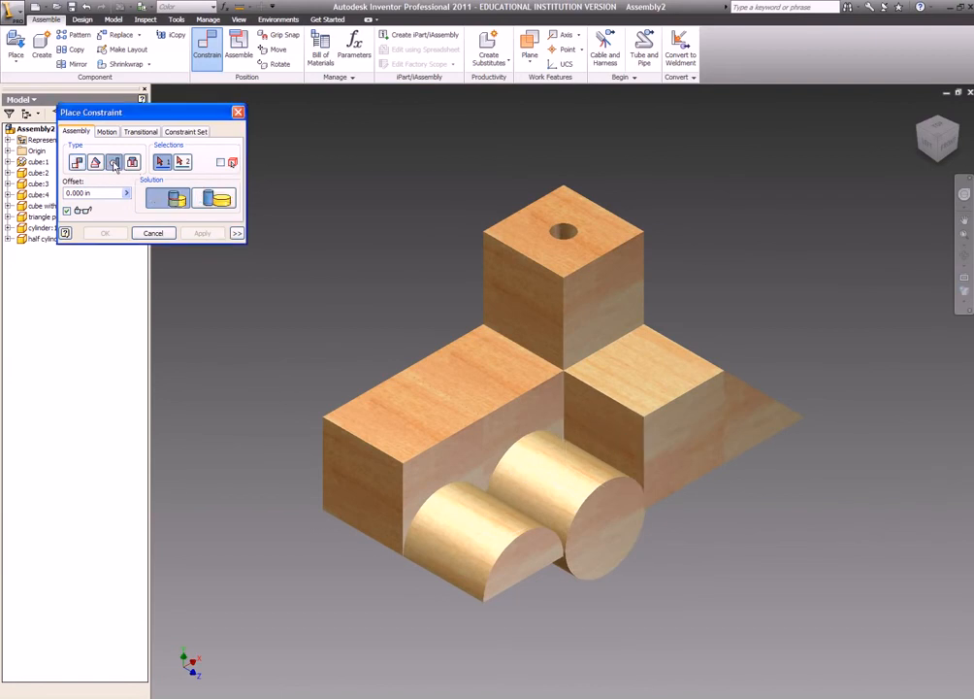
{"action": "left_click", "coordinate": [576, 473]}
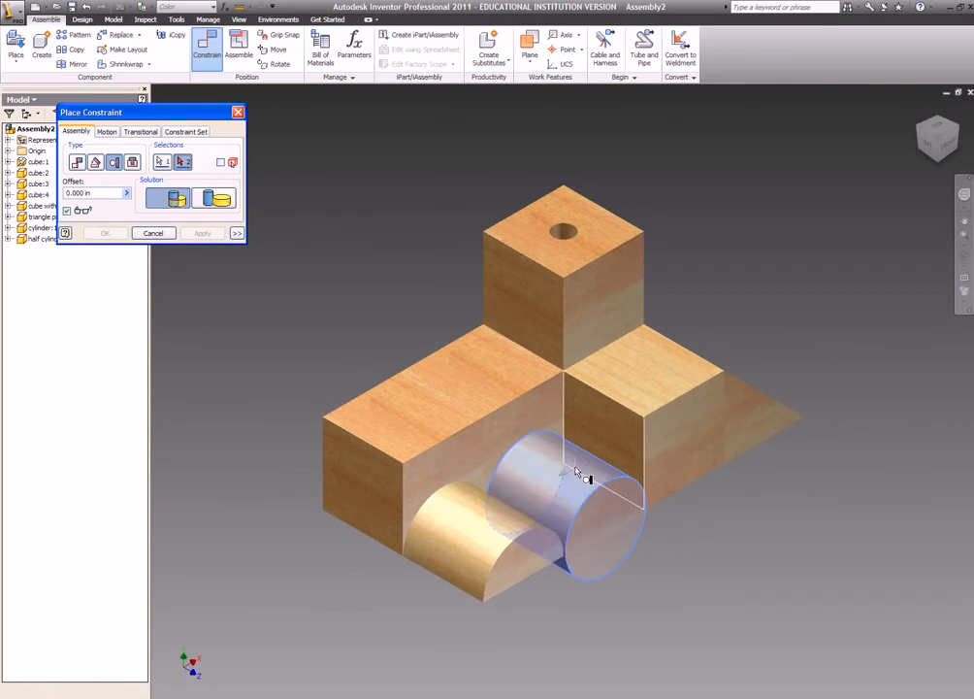
{"action": "left_click", "coordinate": [609, 430]}
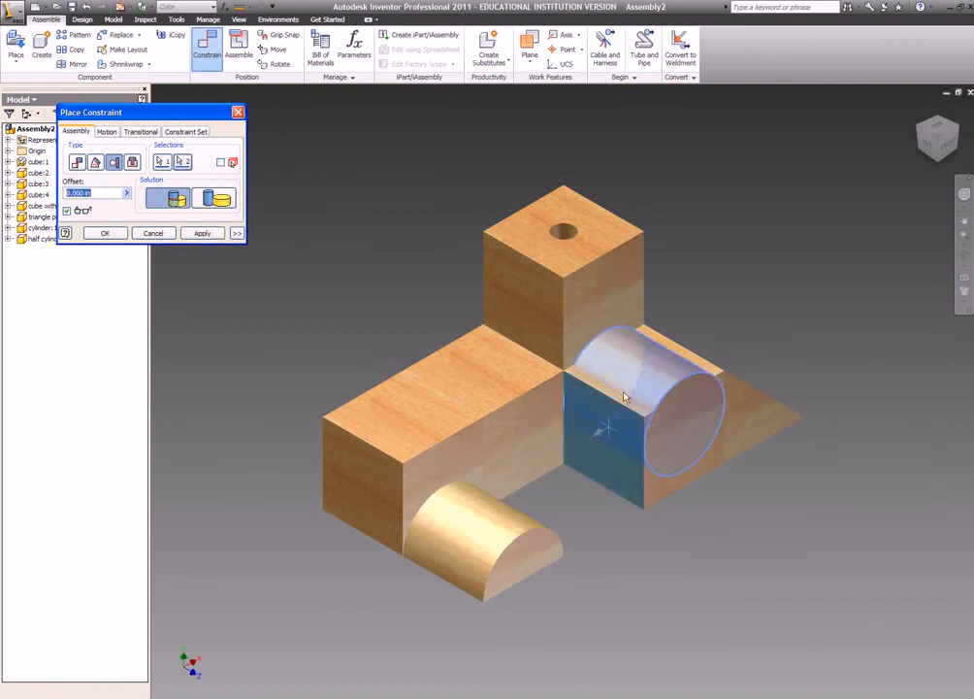
{"action": "left_click", "coordinate": [223, 199]}
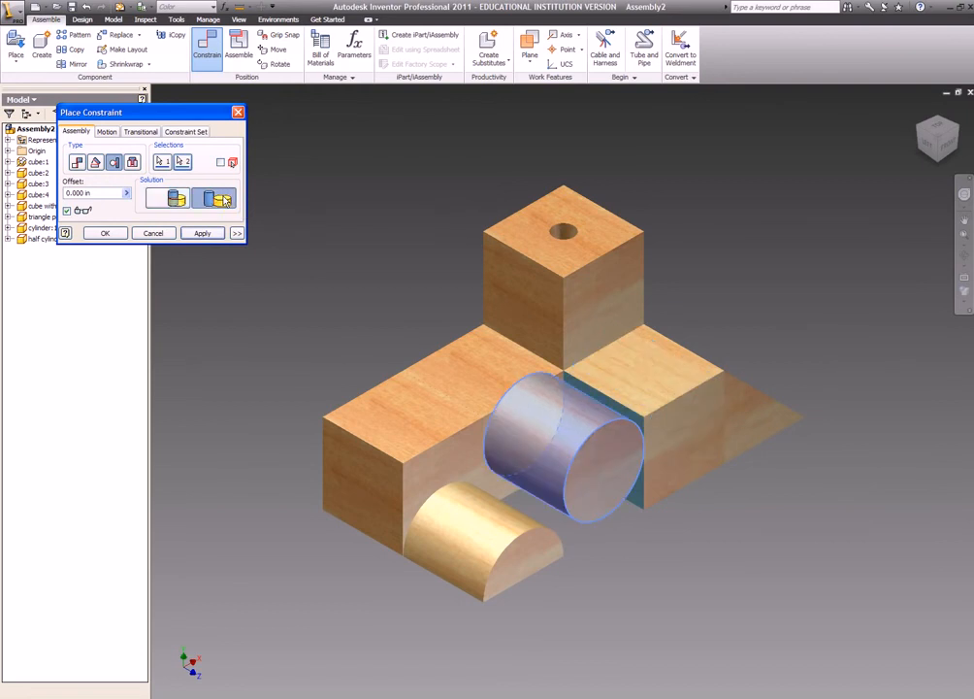
{"action": "left_click", "coordinate": [201, 234]}
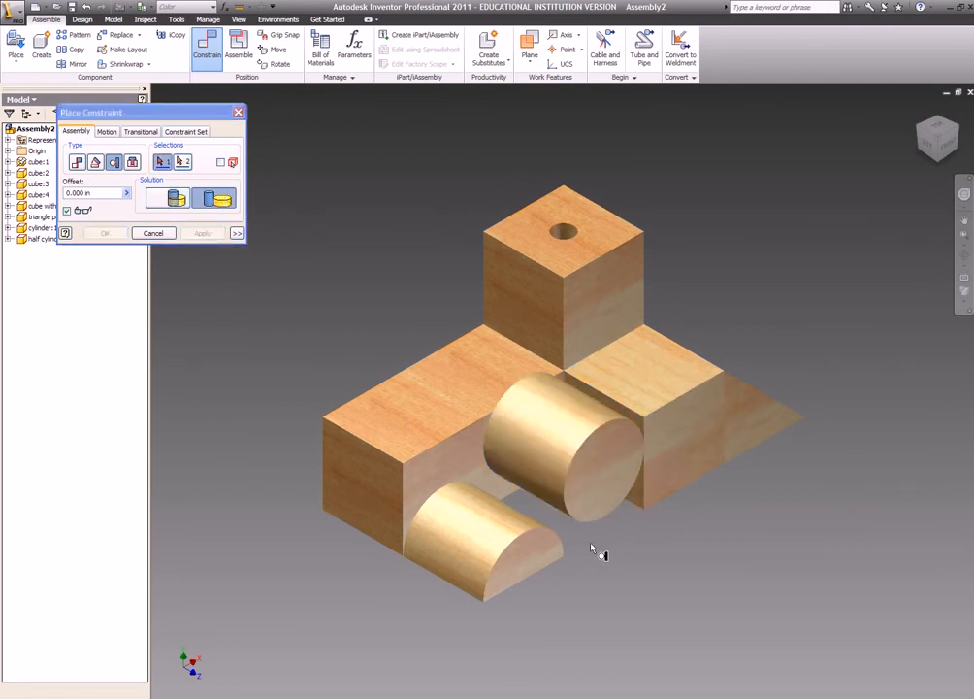
Constrain the cylinder tangent to the plane of cube:4's bottom face using the Inside solution with 0.000 in offset, and finish placing constraints
{"action": "left_click", "coordinate": [939, 165]}
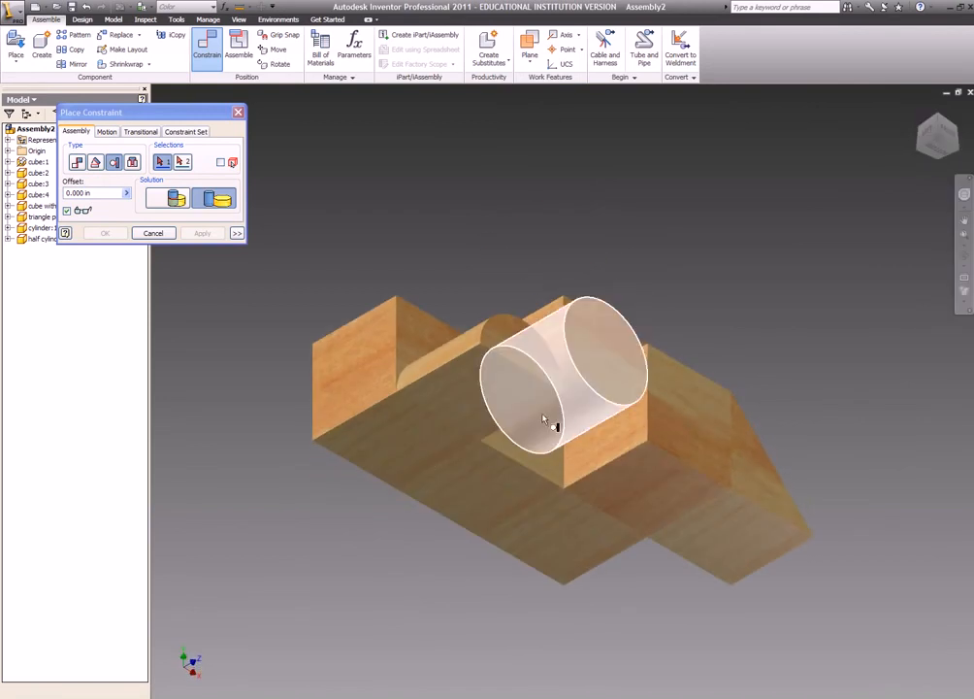
{"action": "left_click", "coordinate": [573, 420]}
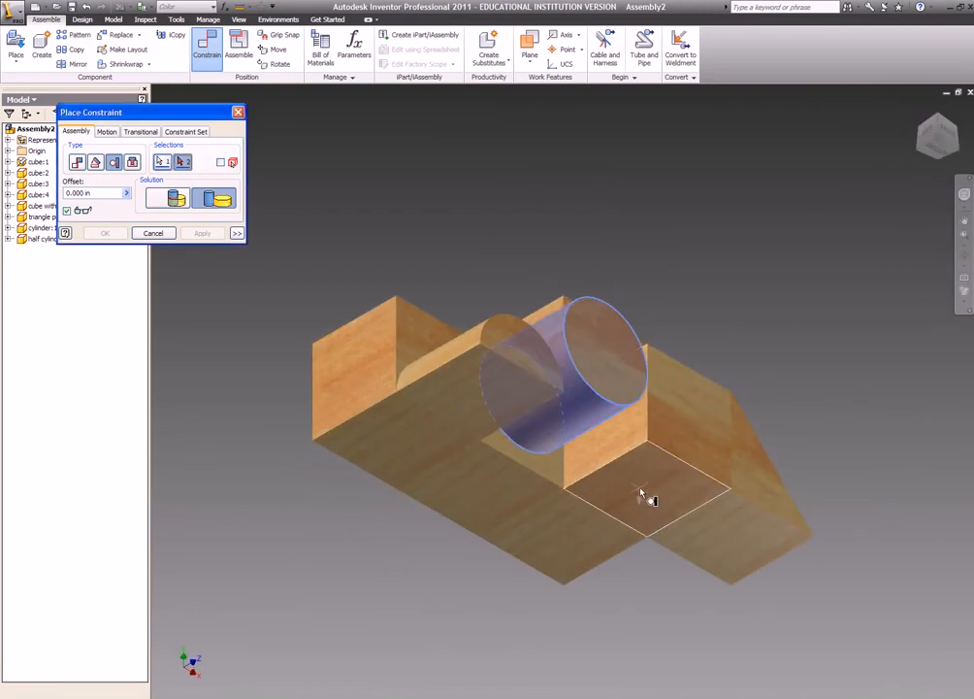
{"action": "left_click", "coordinate": [641, 495]}
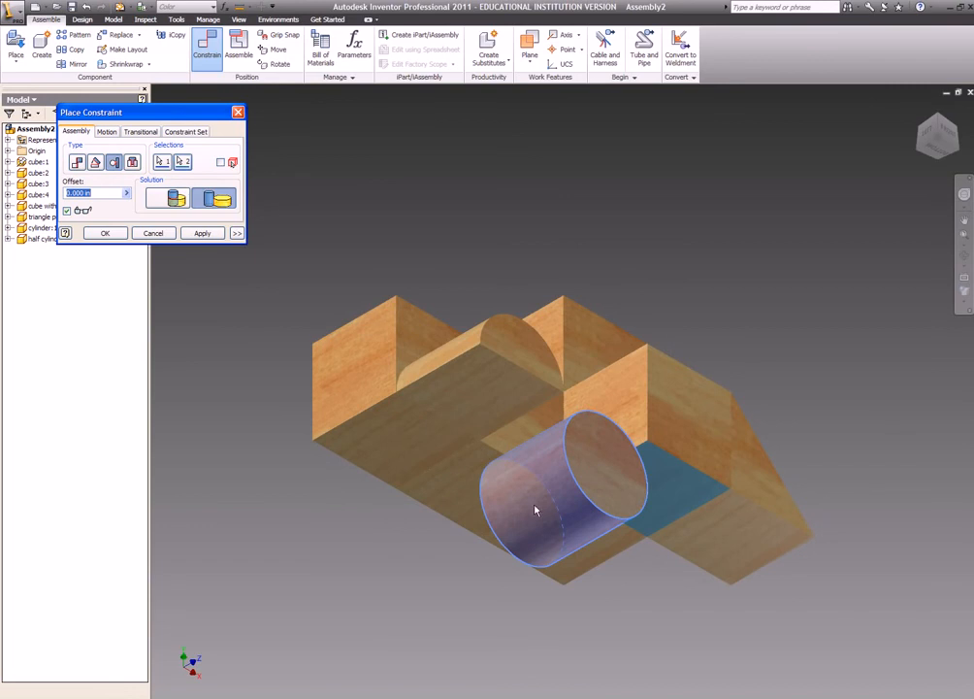
{"action": "left_click", "coordinate": [163, 202]}
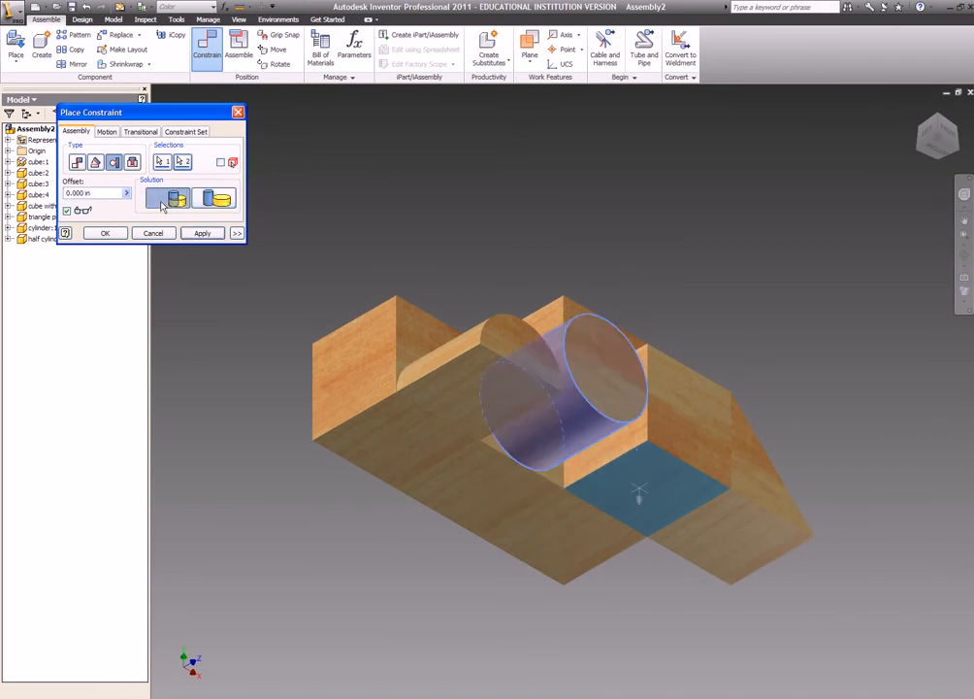
{"action": "left_click", "coordinate": [201, 233]}
{"action": "left_click", "coordinate": [238, 113]}
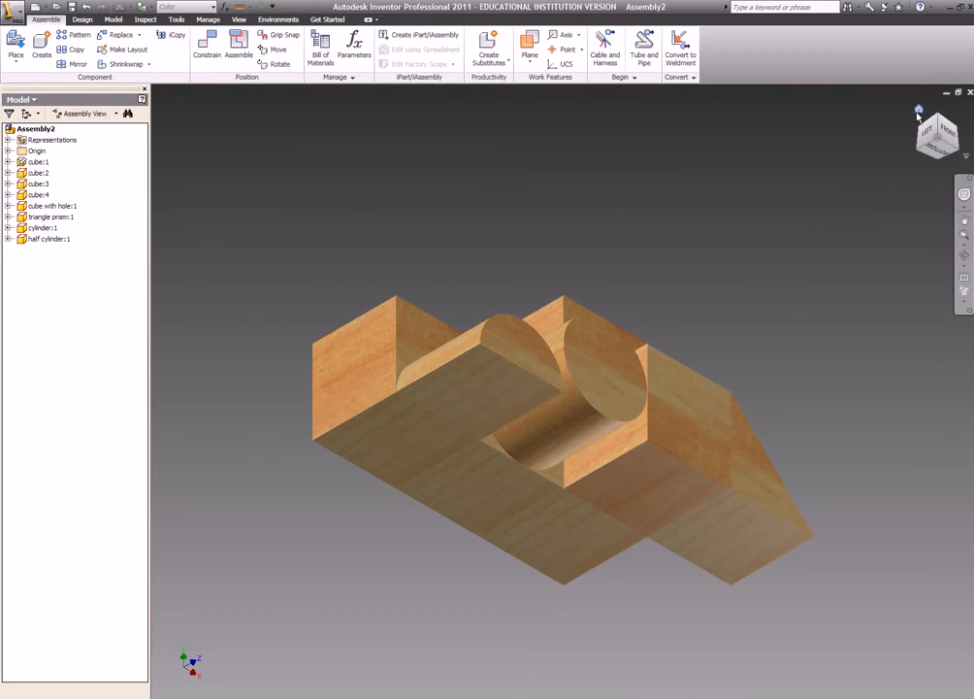
Check the constrained assembly in the home view by selecting its individual blocks one after another
{"action": "left_click", "coordinate": [918, 111]}
{"action": "left_click", "coordinate": [637, 276]}
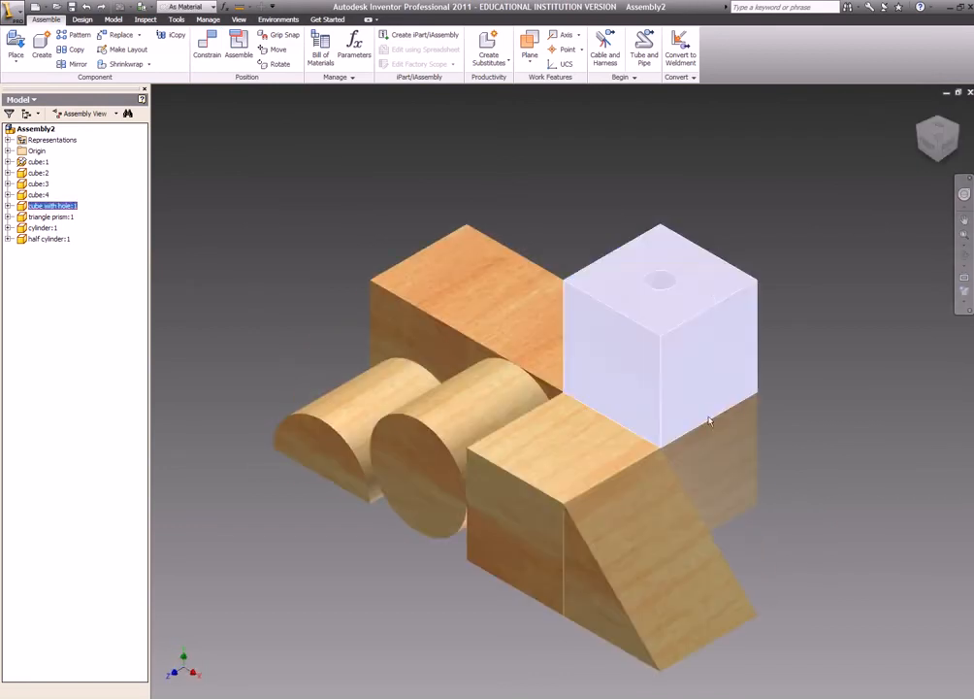
{"action": "left_click", "coordinate": [746, 413]}
{"action": "left_click", "coordinate": [663, 561]}
{"action": "left_click", "coordinate": [587, 468]}
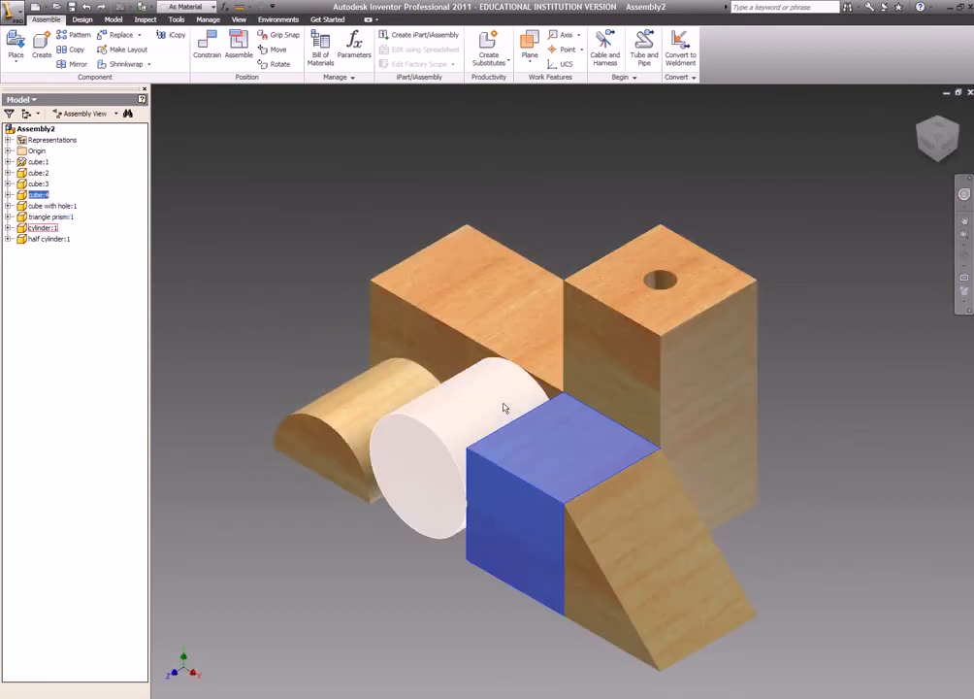
{"action": "left_click", "coordinate": [504, 409]}
{"action": "left_click", "coordinate": [418, 378]}
{"action": "left_click", "coordinate": [437, 262]}
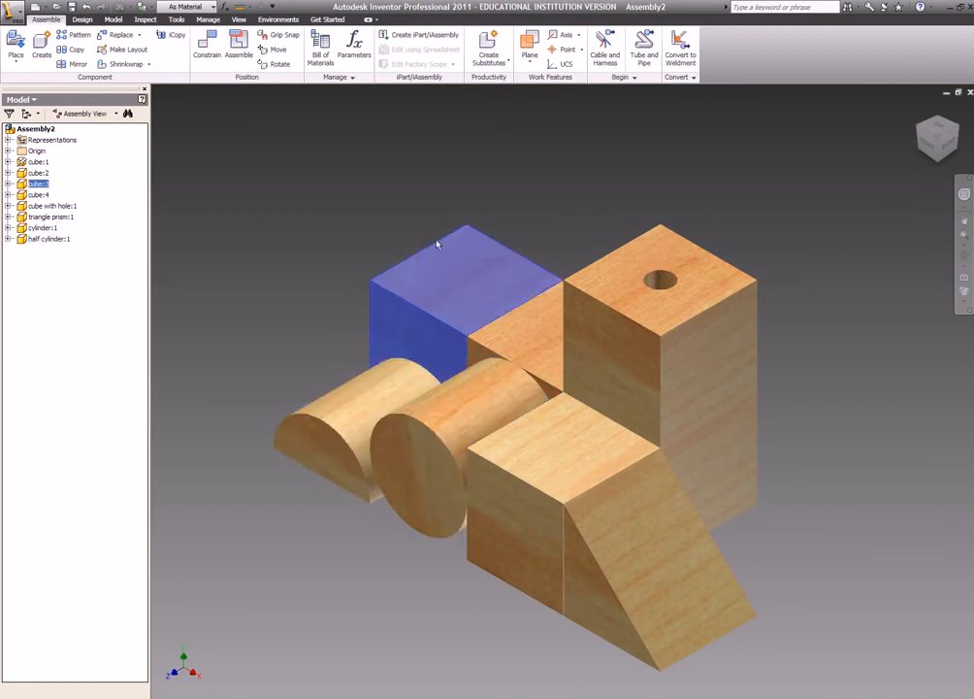
{"action": "left_click", "coordinate": [548, 320]}
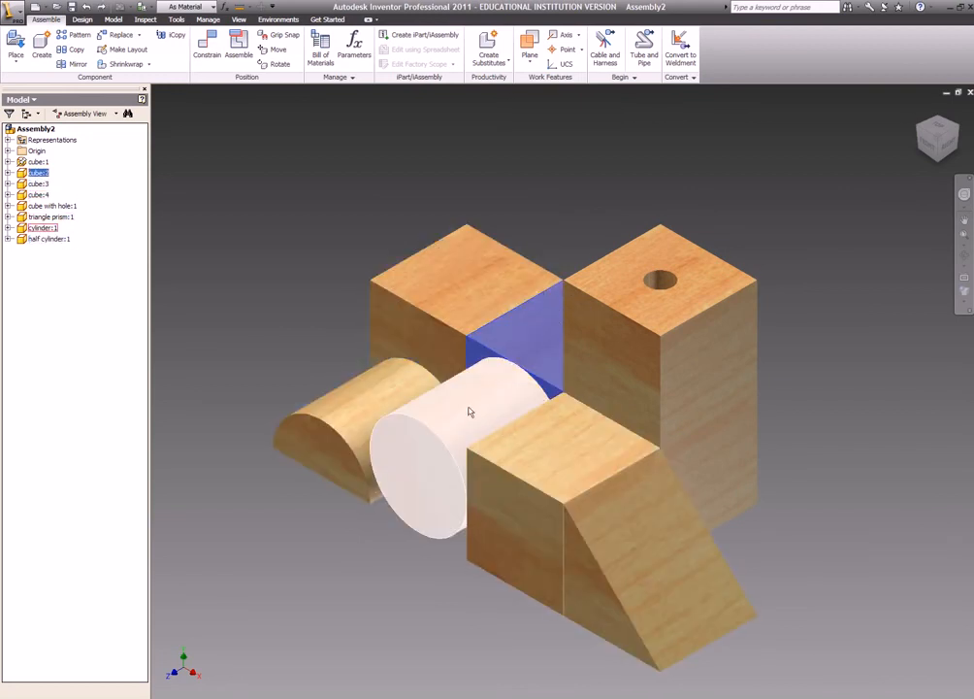
{"action": "left_click", "coordinate": [474, 419]}
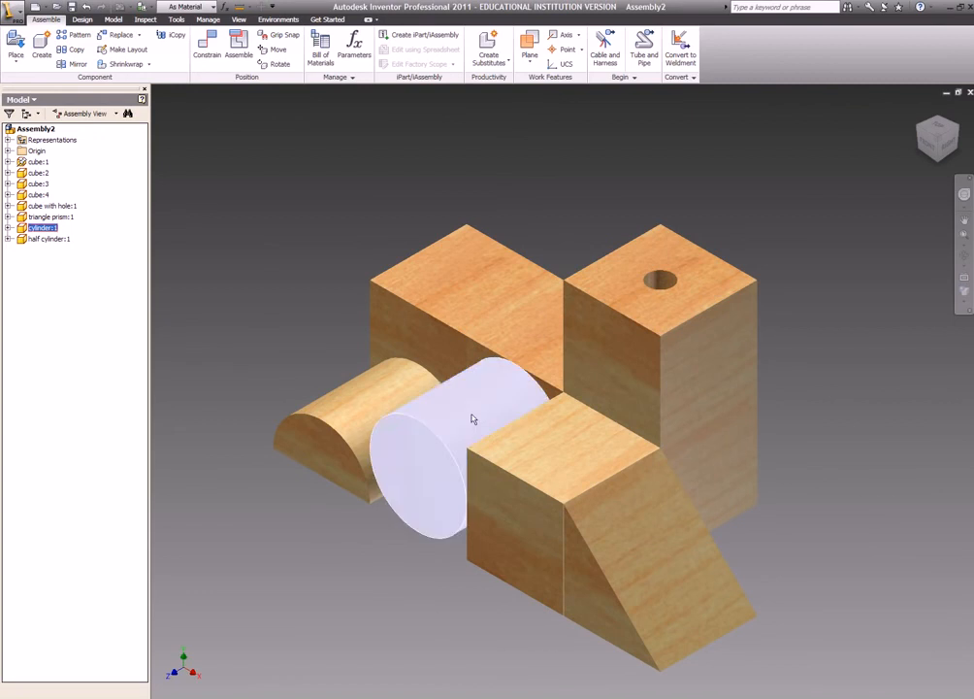
{"action": "left_click", "coordinate": [329, 250]}
Delete the cylinder's mate constraint and both tangent constraints, and move the cylinder away from the blocks to in front of the half cylinder
{"action": "left_click", "coordinate": [437, 393]}
{"action": "left_click", "coordinate": [8, 229]}
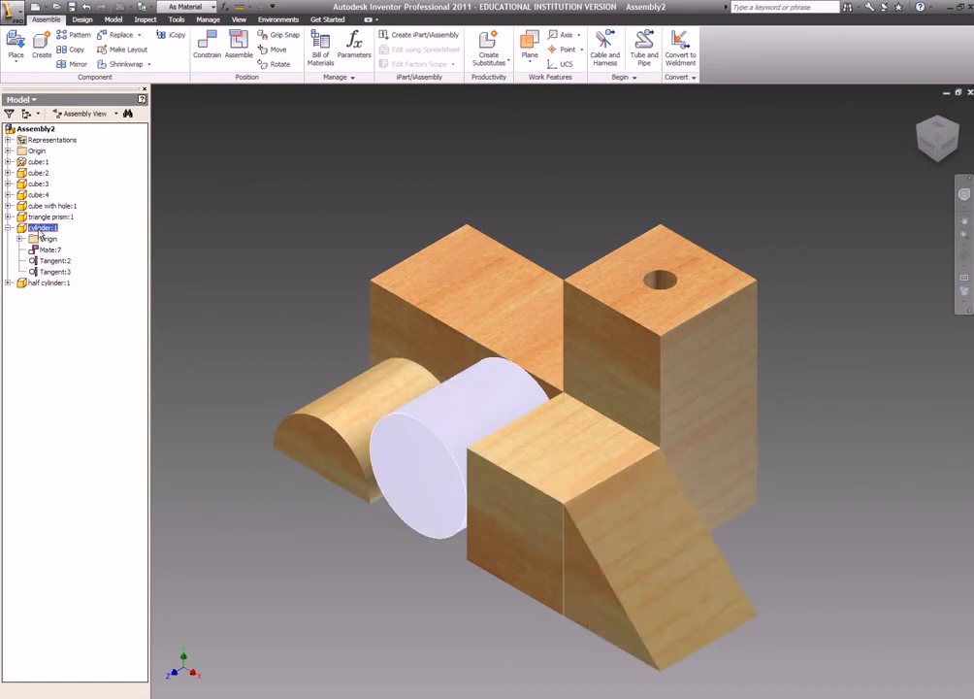
{"action": "left_click", "coordinate": [49, 250]}
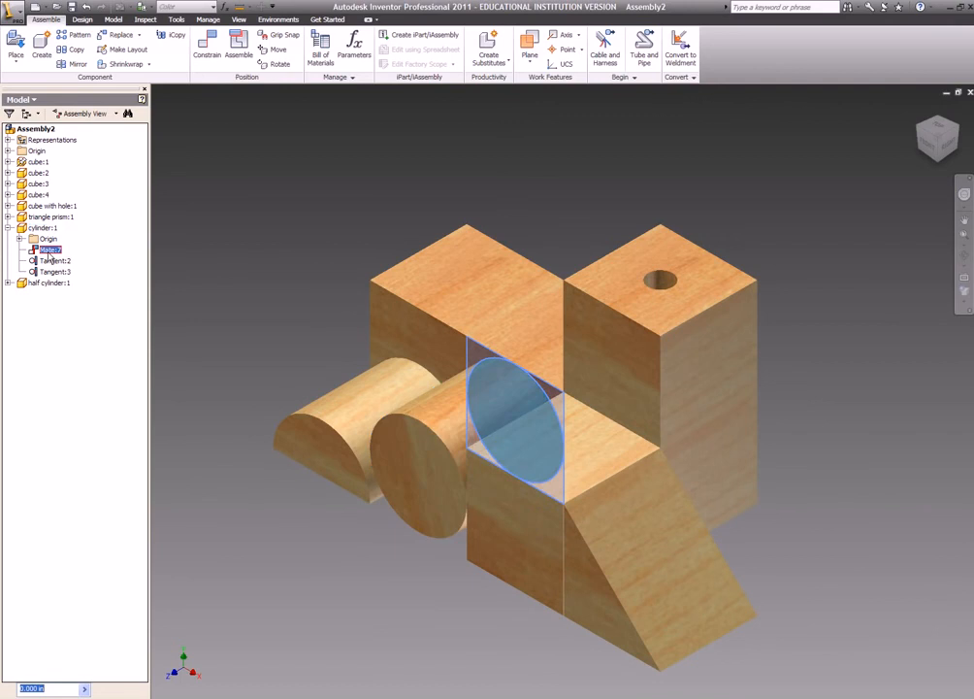
{"action": "right_click", "coordinate": [49, 254]}
{"action": "left_click", "coordinate": [61, 277]}
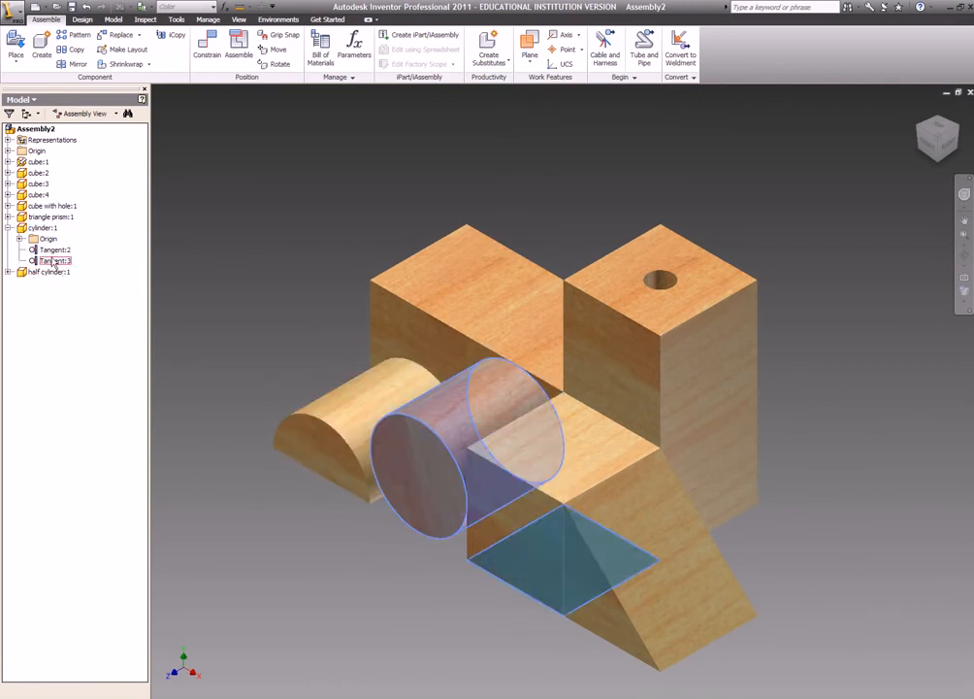
{"action": "right_click", "coordinate": [53, 254]}
{"action": "left_click", "coordinate": [60, 275]}
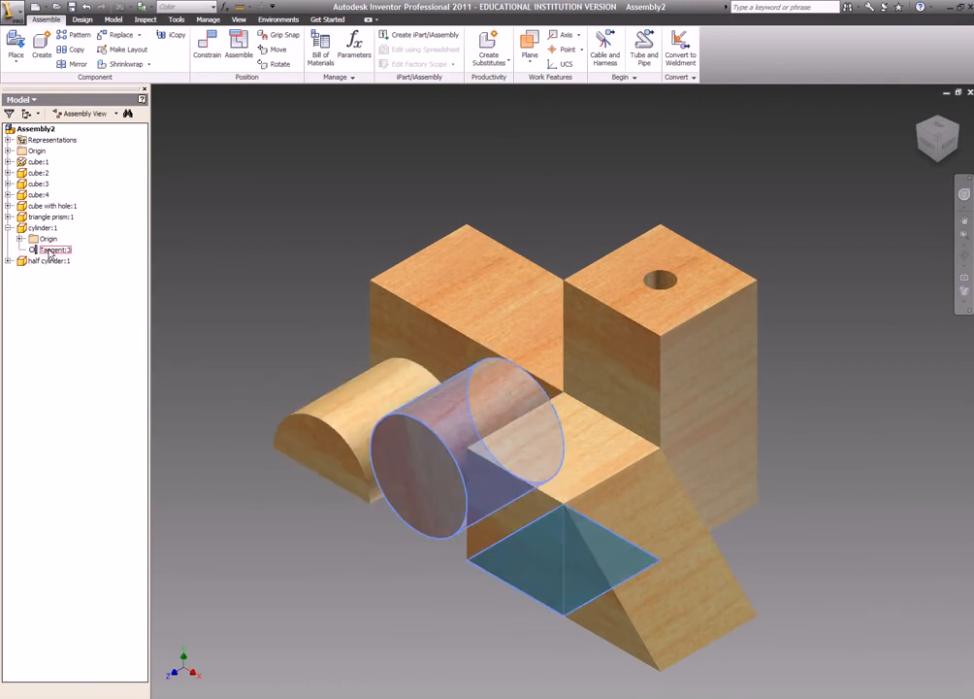
{"action": "right_click", "coordinate": [50, 255]}
{"action": "left_click", "coordinate": [60, 273]}
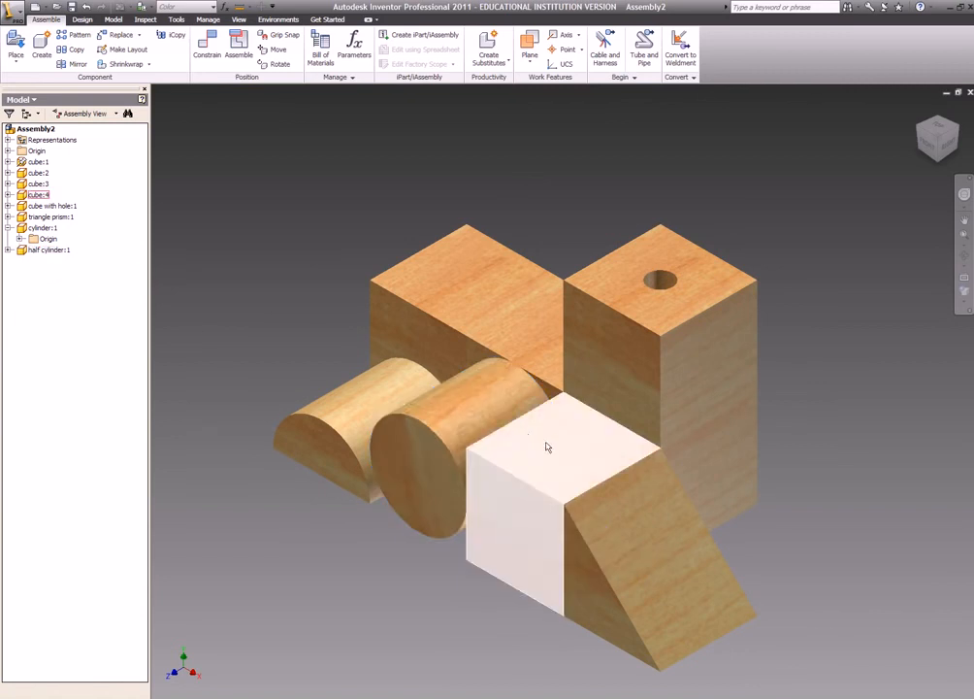
{"action": "left_click_drag", "start_coordinate": [479, 406], "coordinate": [319, 516]}
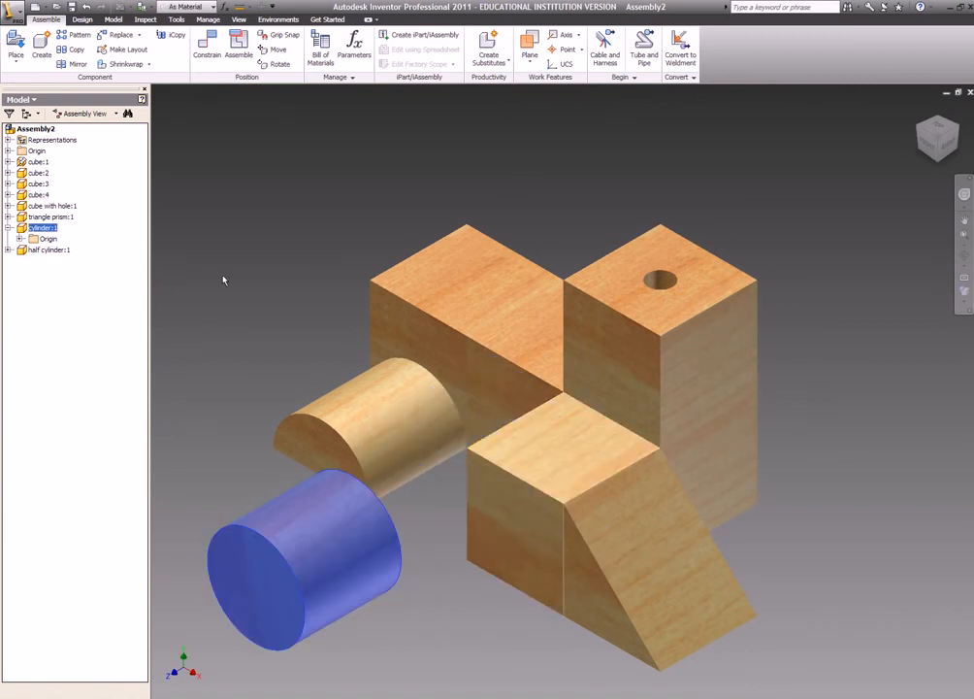
Make the cylinder's flat end face flush with the top face of the inner cube in the two-cube row, with 0.000 in offset
{"action": "key", "text": "c"}
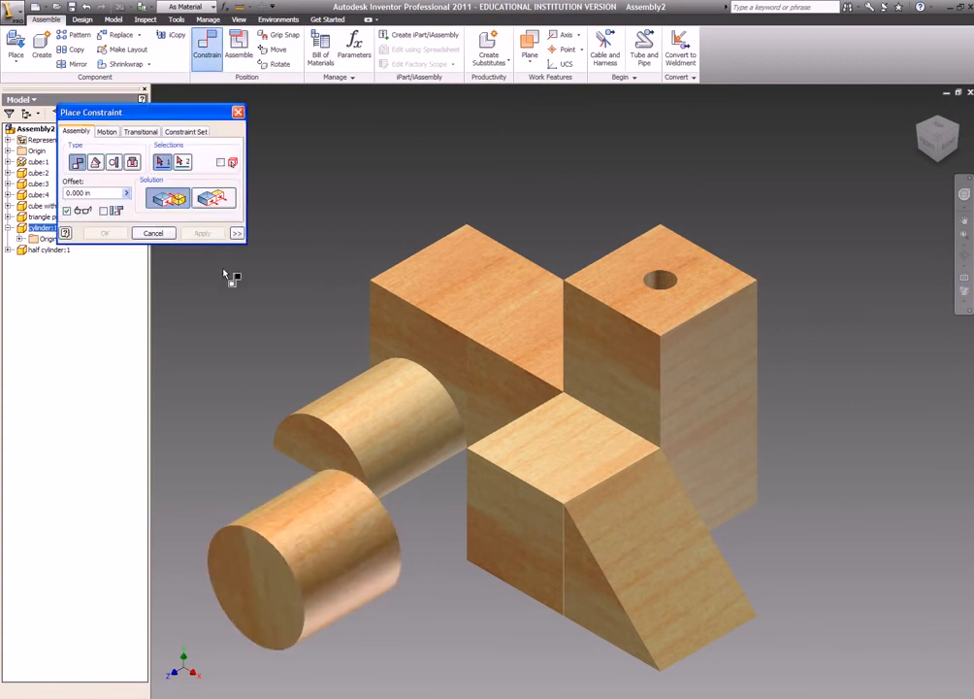
{"action": "left_click", "coordinate": [256, 575]}
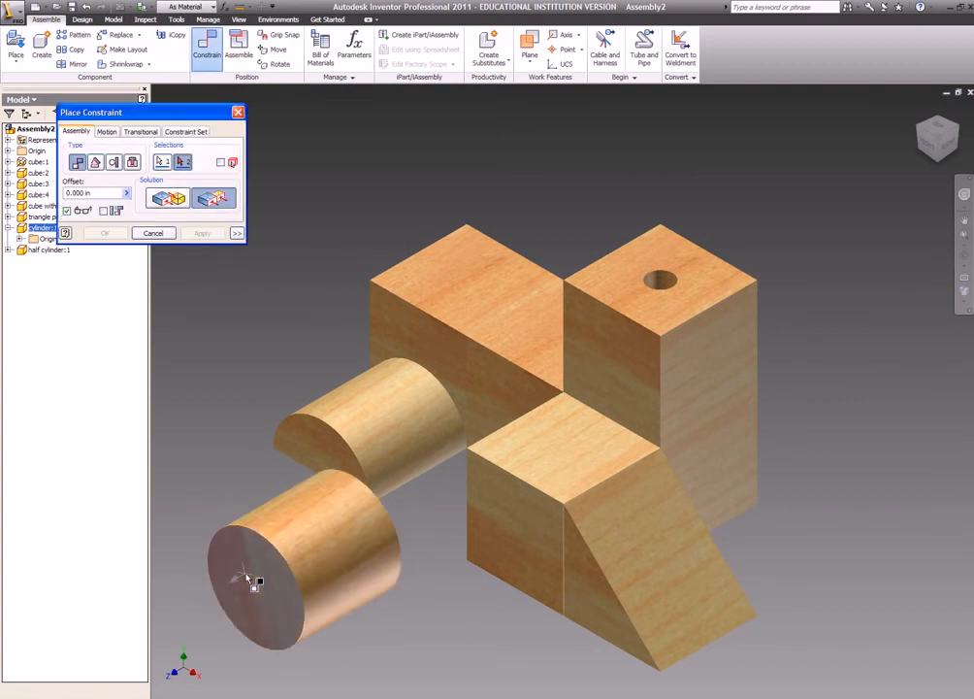
{"action": "left_click", "coordinate": [532, 345]}
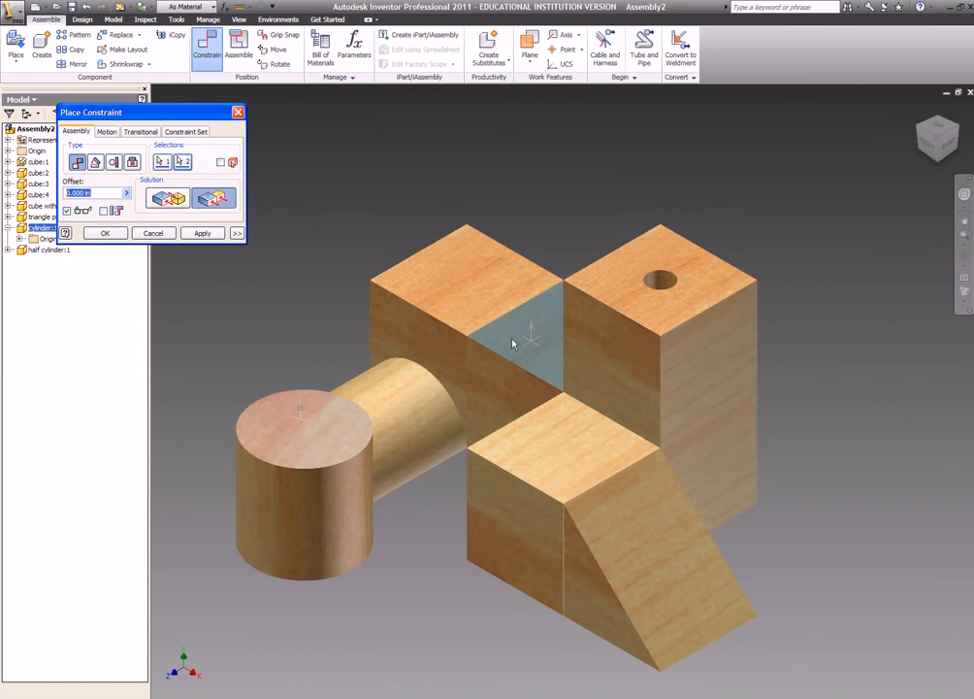
{"action": "left_click", "coordinate": [203, 234]}
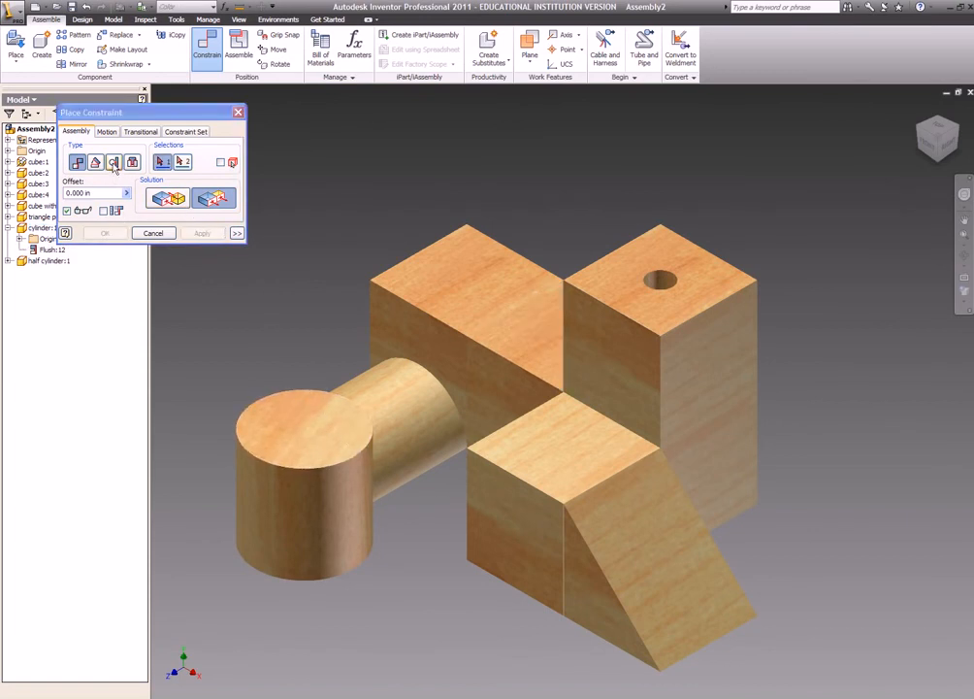
Add an Outside tangent constraint with 0.000 in offset between the cylinder's curved surface and the inner cube's side face above the half cylinder's row
{"action": "left_click", "coordinate": [114, 162]}
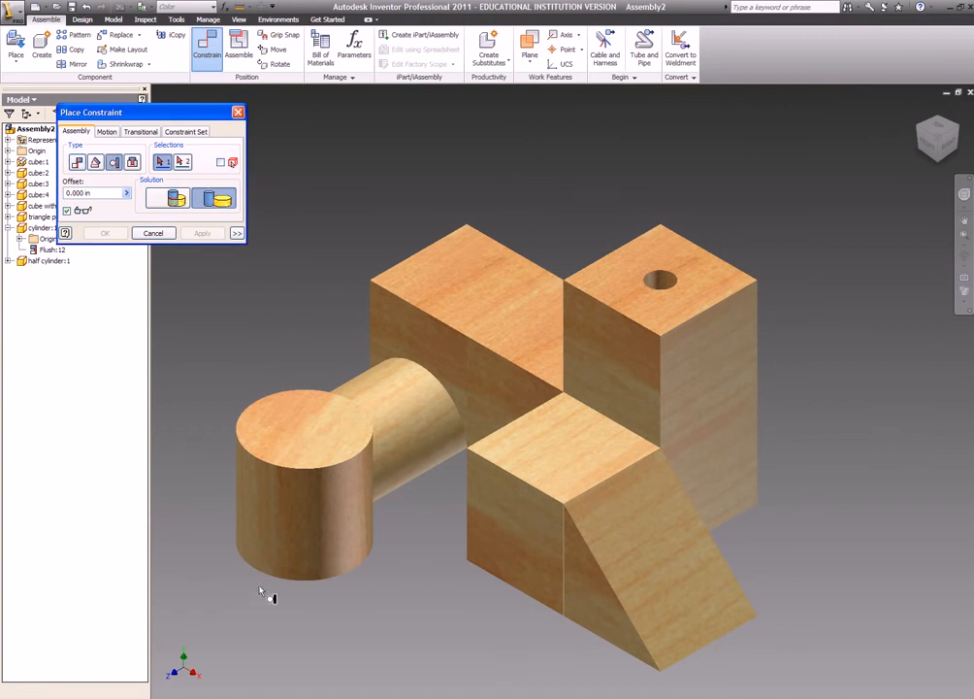
{"action": "left_click", "coordinate": [359, 512]}
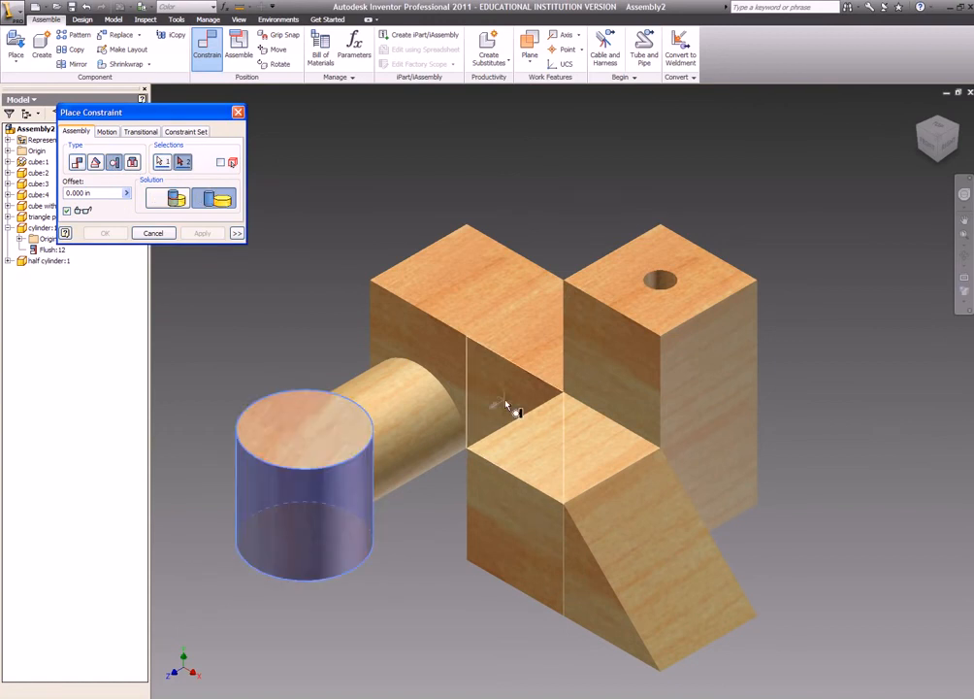
{"action": "left_click", "coordinate": [506, 406]}
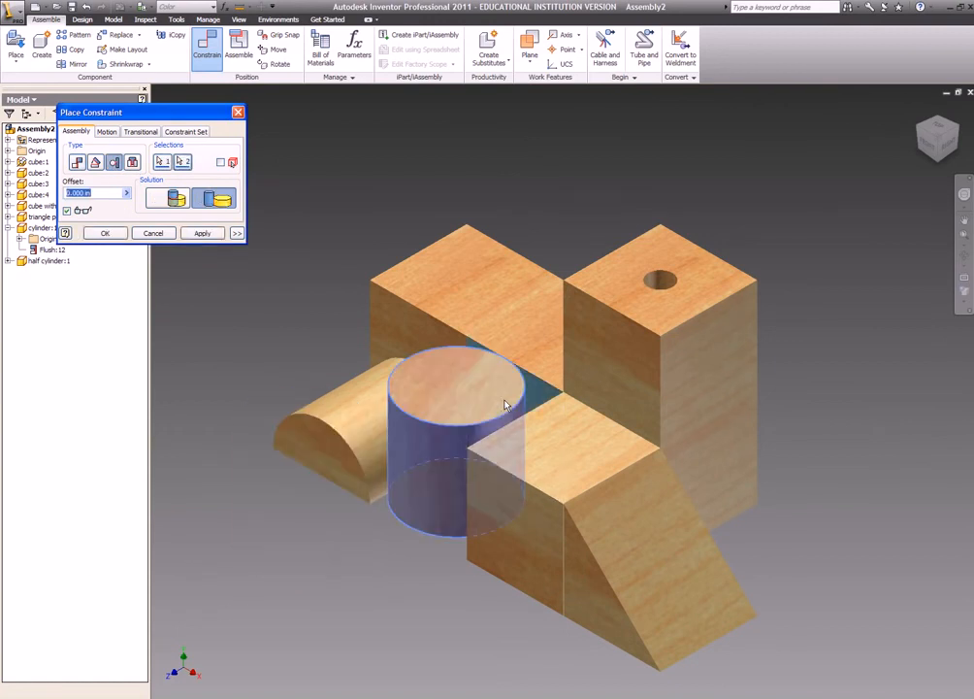
{"action": "left_click", "coordinate": [201, 233]}
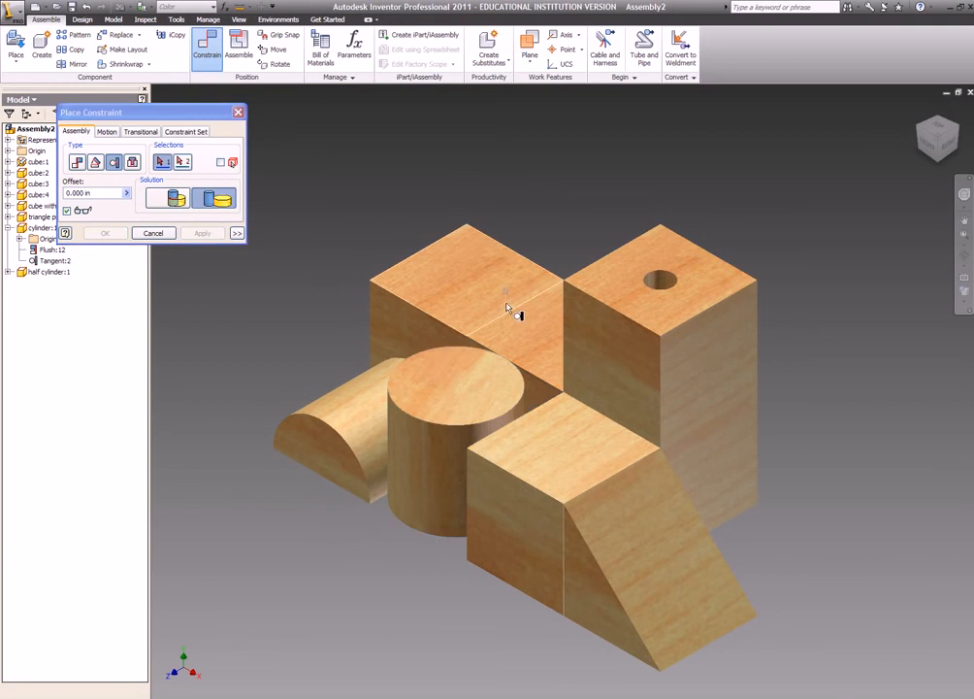
Constrain the cylinder tangent to the side face of the cube beside the triangle prism, Outside solution, 0.000 in offset, and finish placing constraints
{"action": "left_click", "coordinate": [919, 128]}
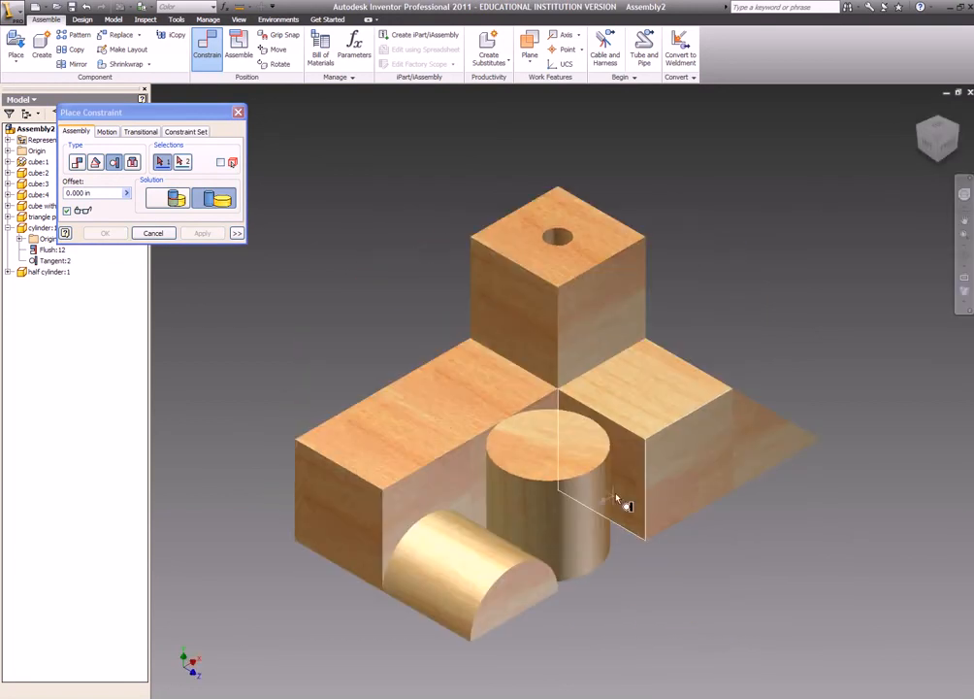
{"action": "left_click", "coordinate": [622, 494]}
{"action": "left_click", "coordinate": [570, 512]}
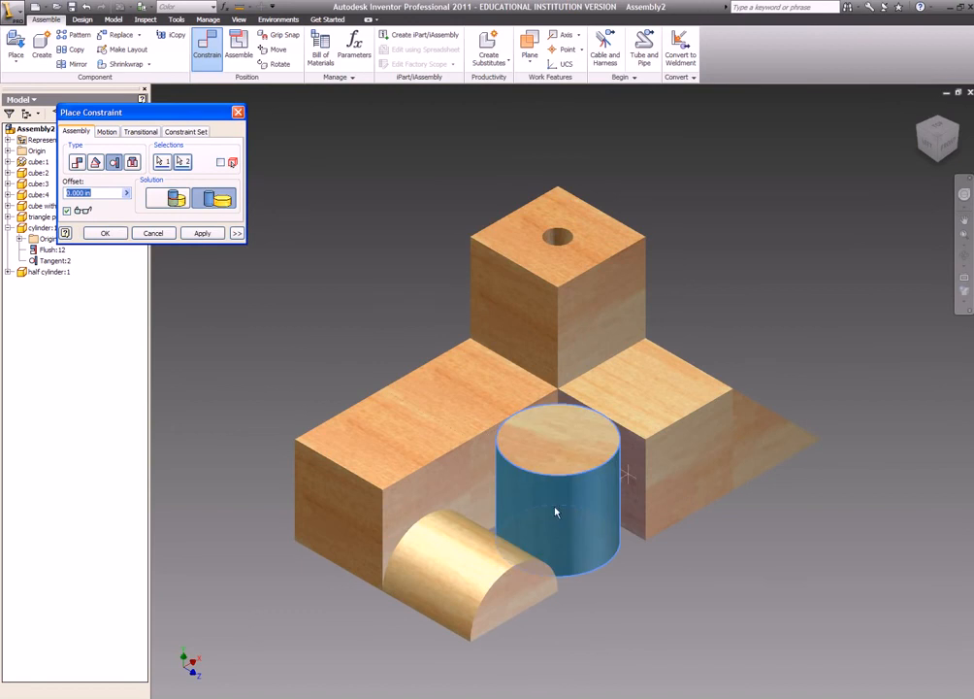
{"action": "left_click", "coordinate": [202, 234]}
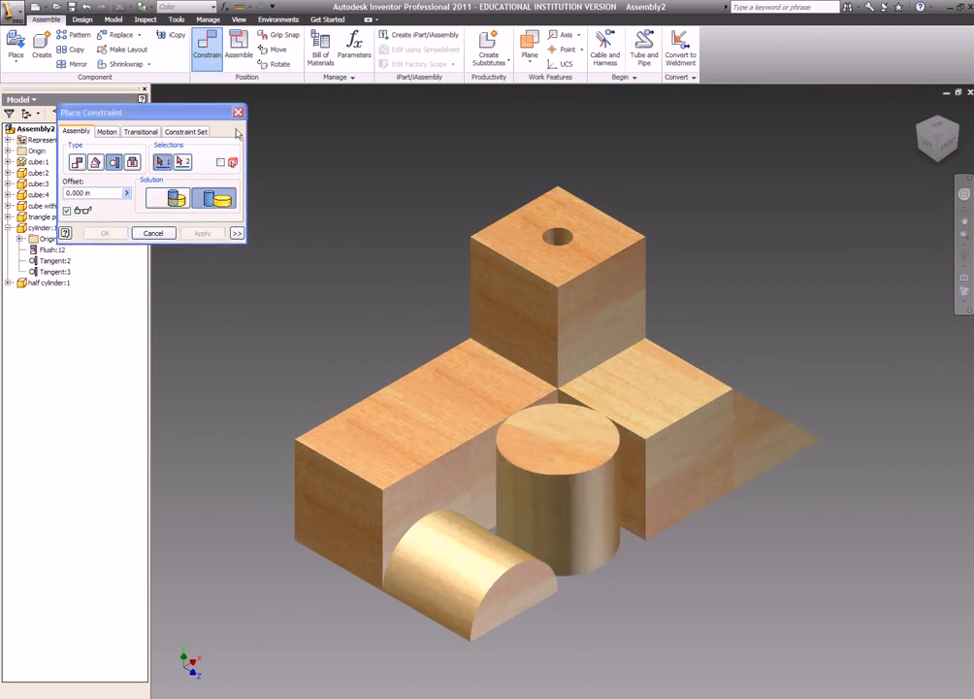
{"action": "key", "text": "Escape"}
{"action": "left_click", "coordinate": [919, 108]}
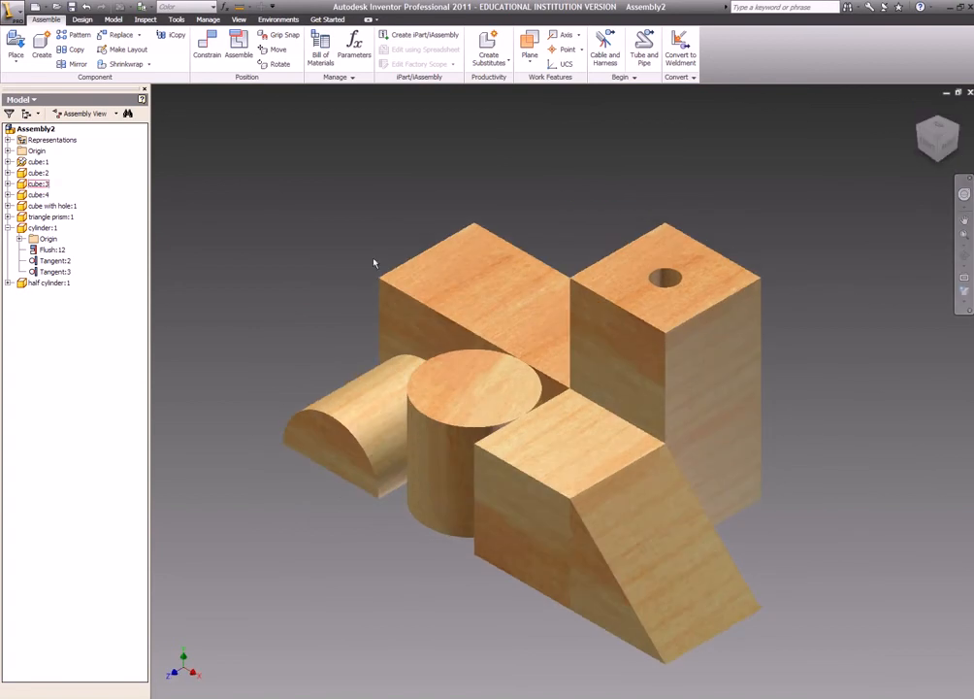